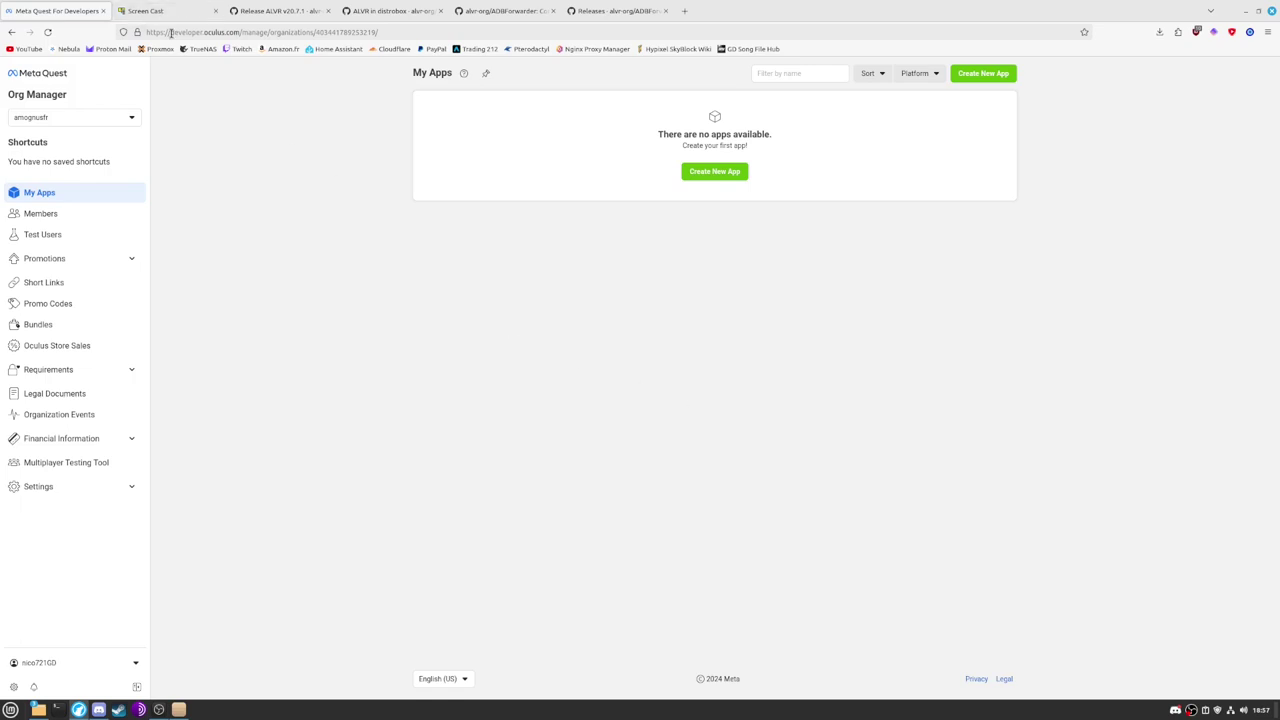
Open the form for creating a new organization from the organization selector on the Meta Quest developer dashboard.
drag(170, 32, 241, 32)
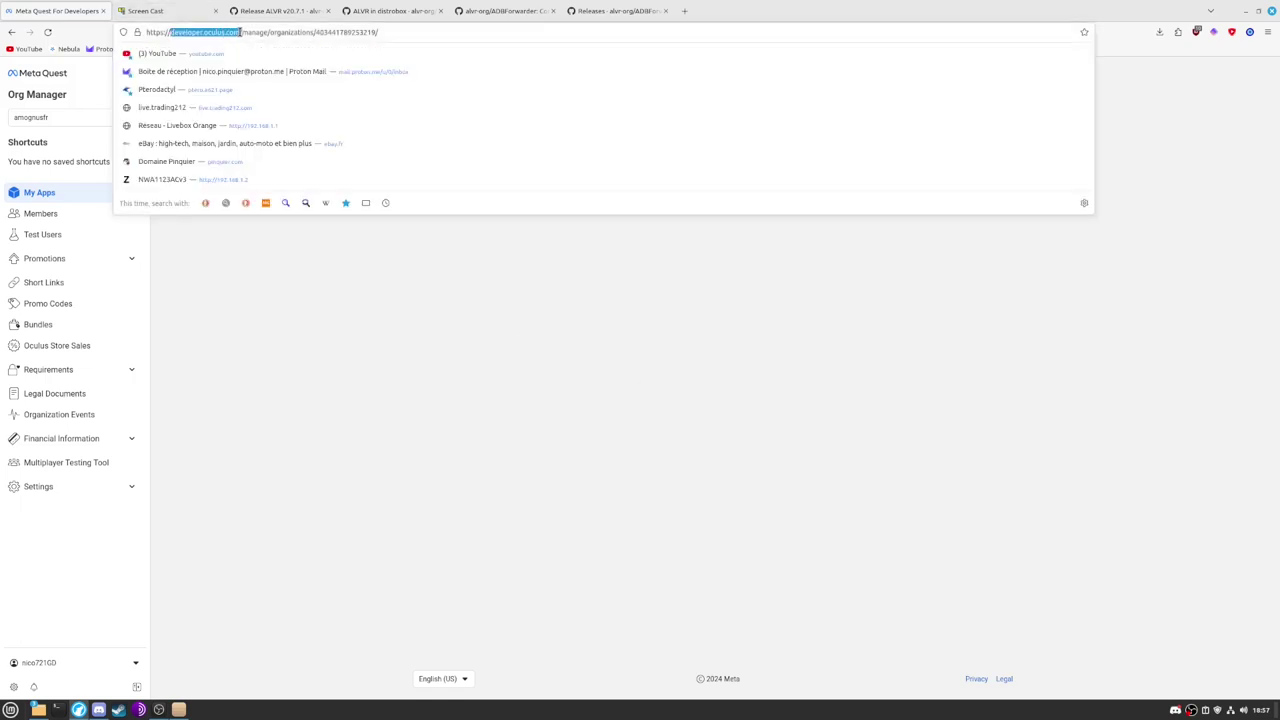
click(240, 32)
click(412, 309)
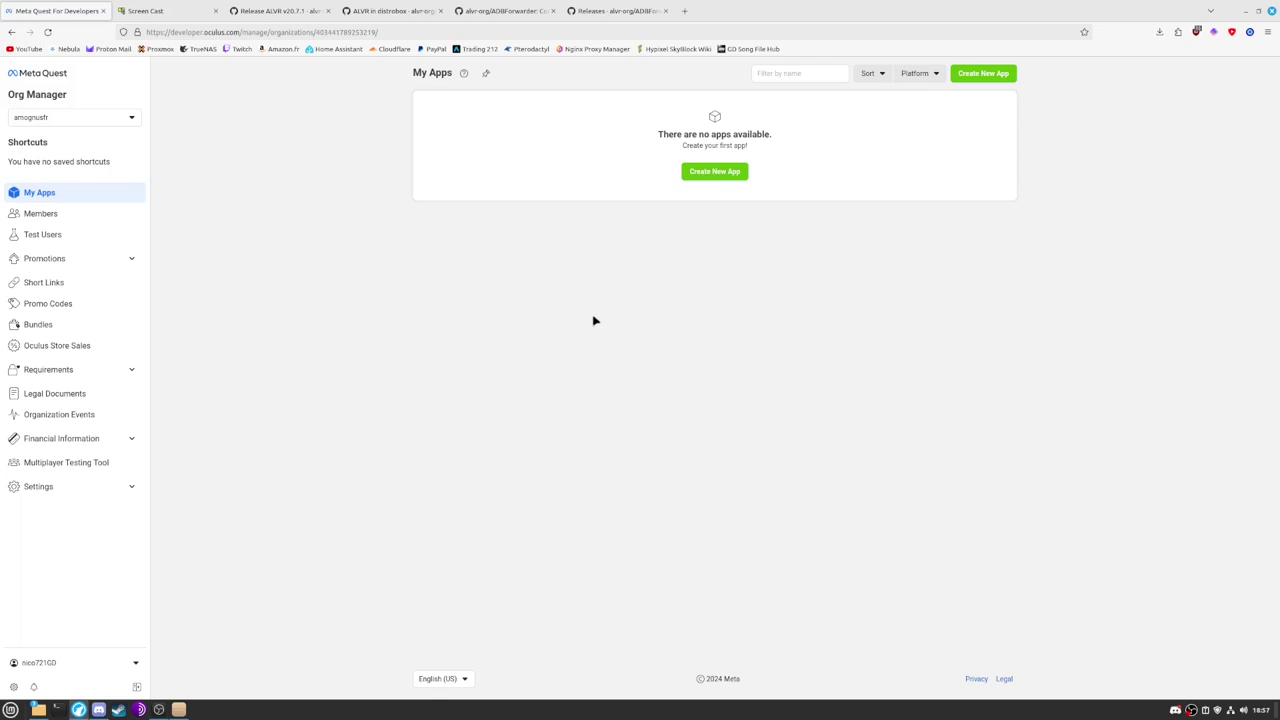
click(125, 118)
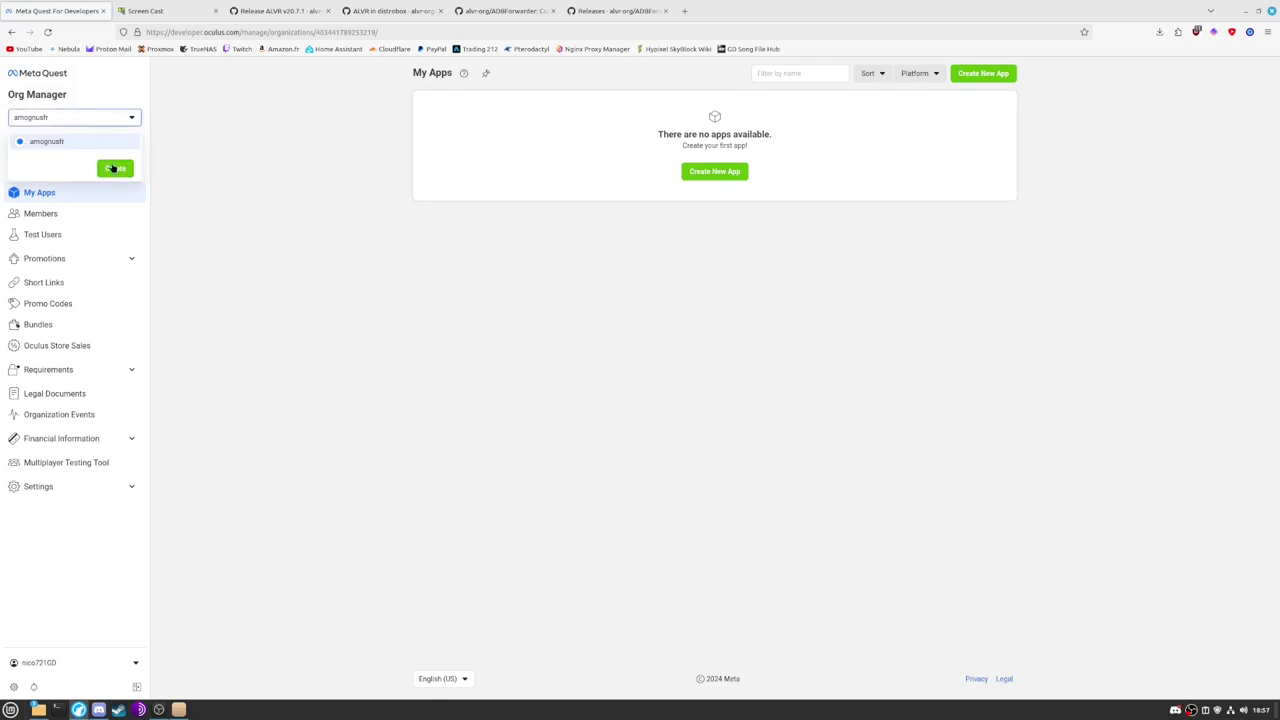
click(115, 168)
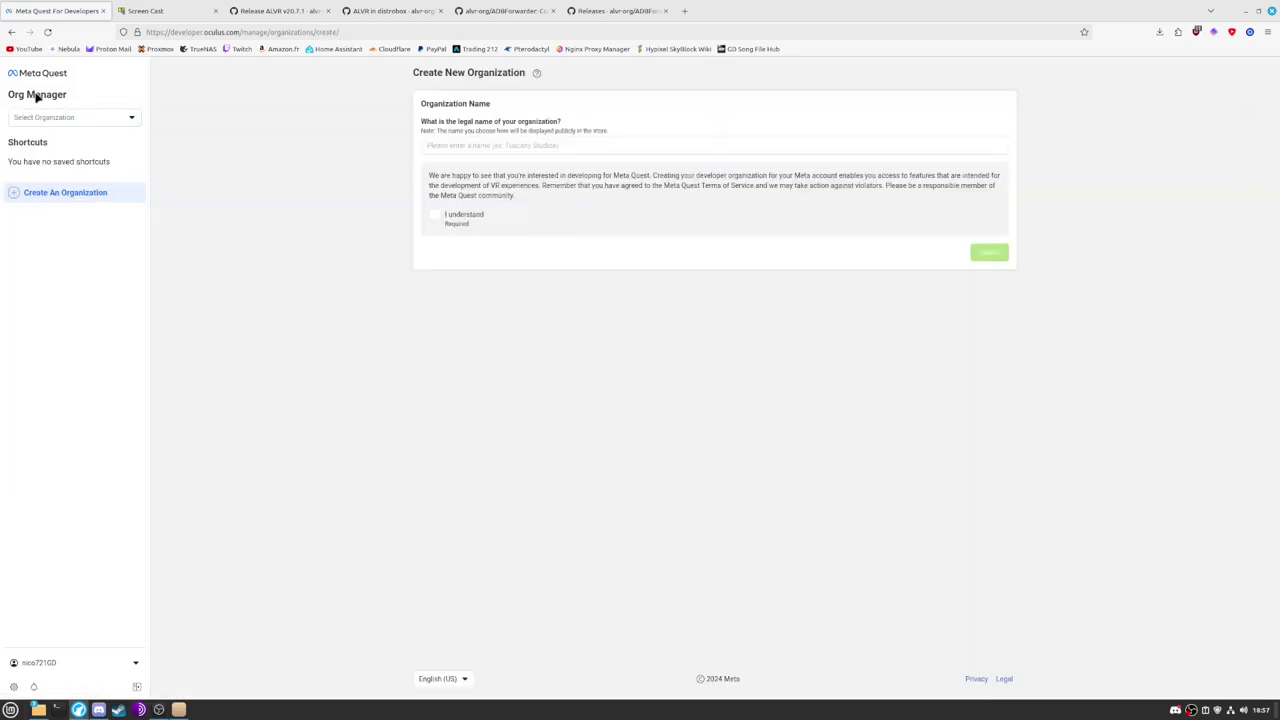
Inspect the organization name section of the creation form and return to My Apps without submitting anything.
drag(422, 104, 518, 110)
click(518, 110)
click(440, 144)
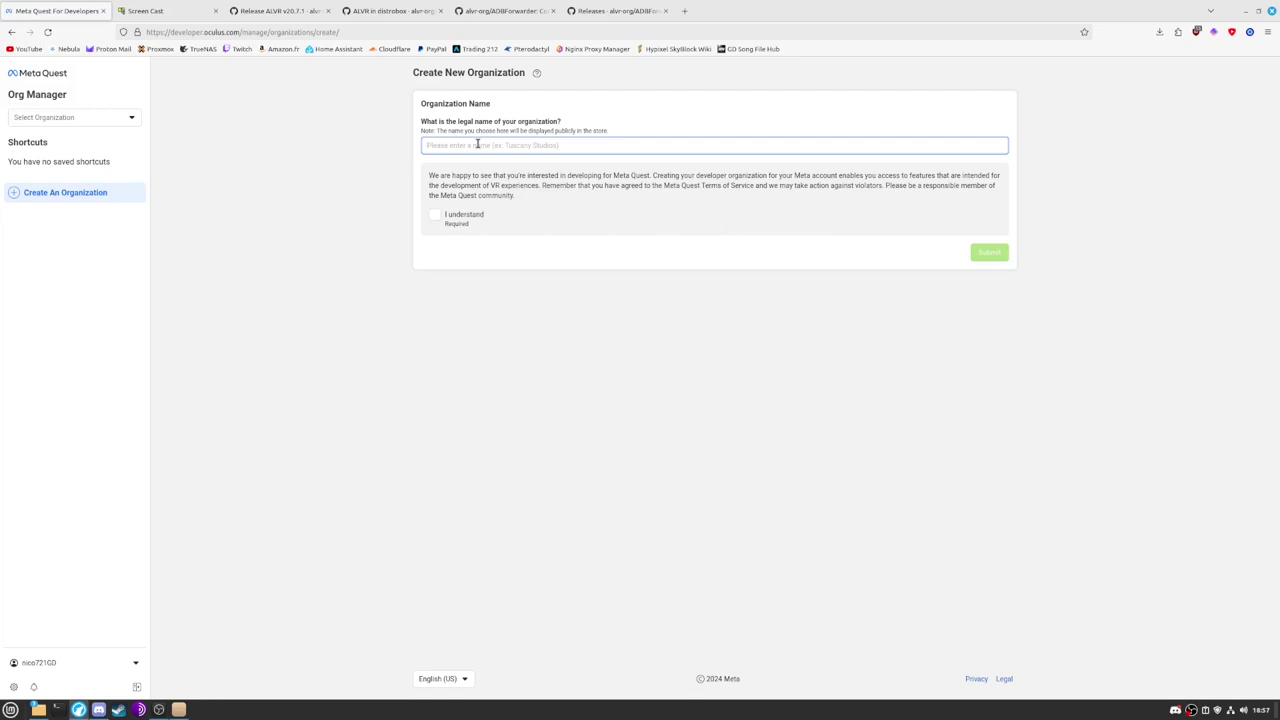
click(483, 297)
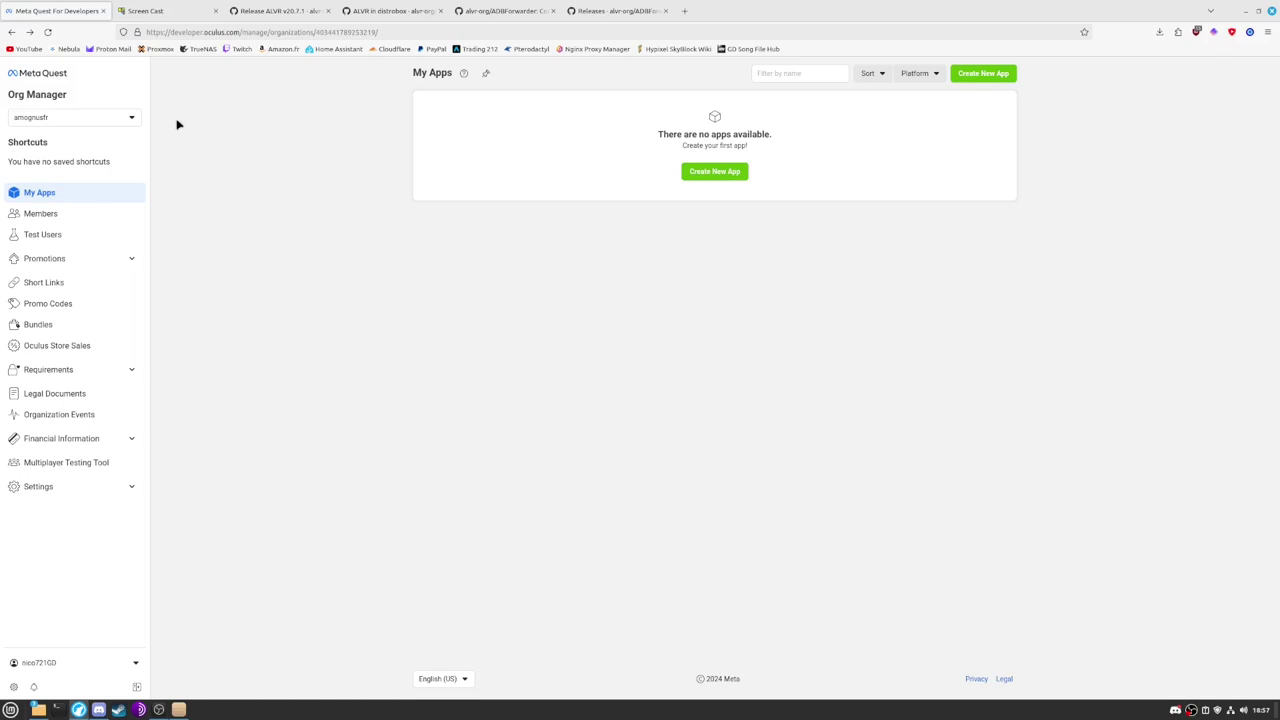
click(138, 122)
click(75, 118)
Switch to the phone's screen cast and open Mode développeur in the Meta Quest 2 headset settings.
click(140, 11)
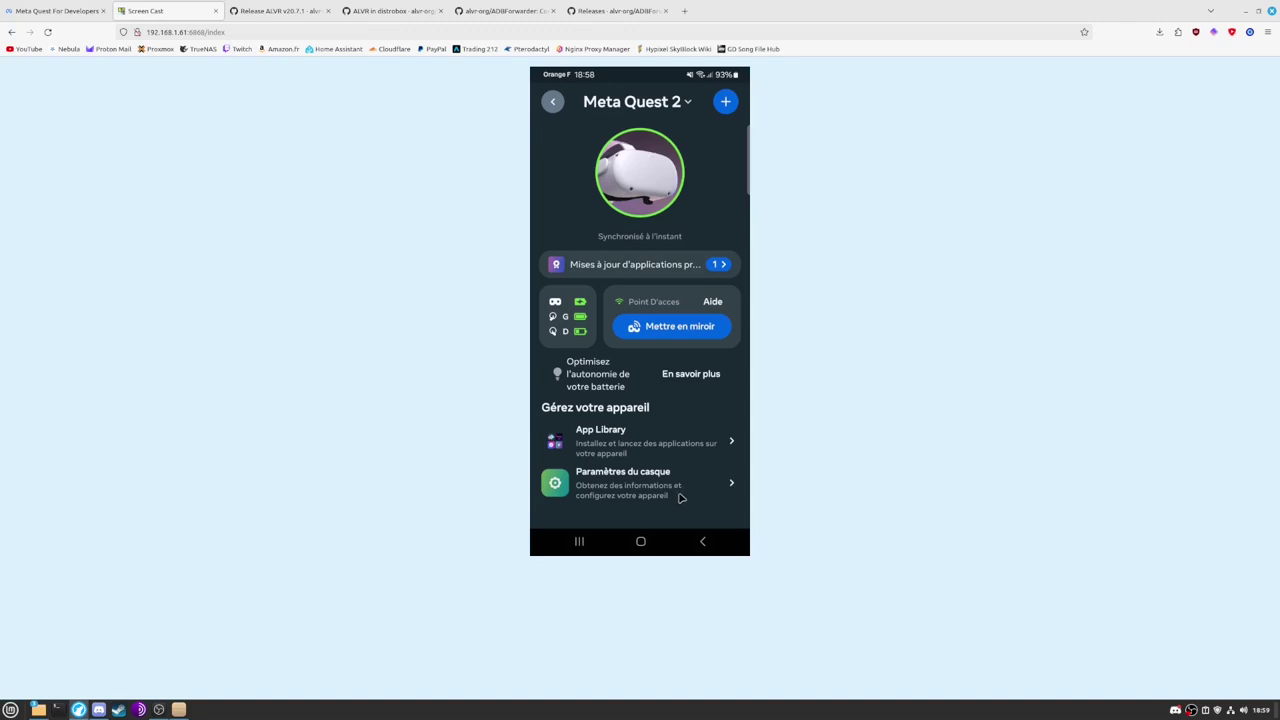
click(618, 489)
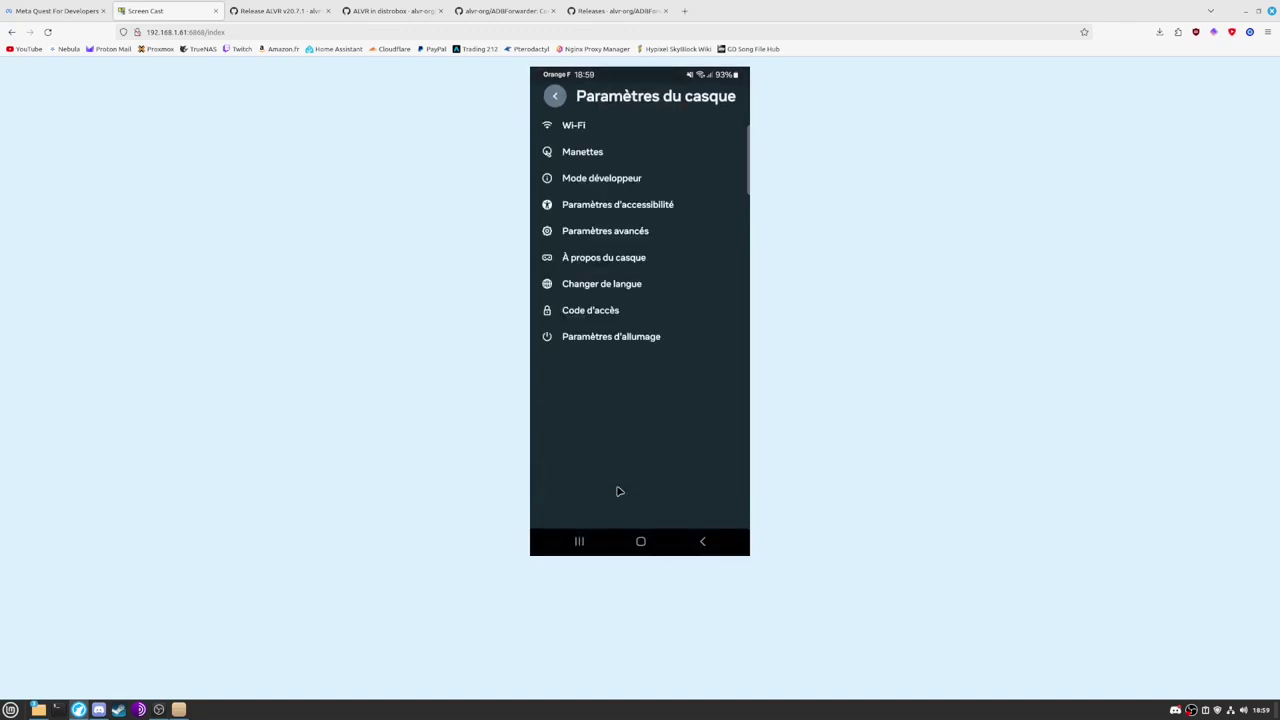
click(600, 188)
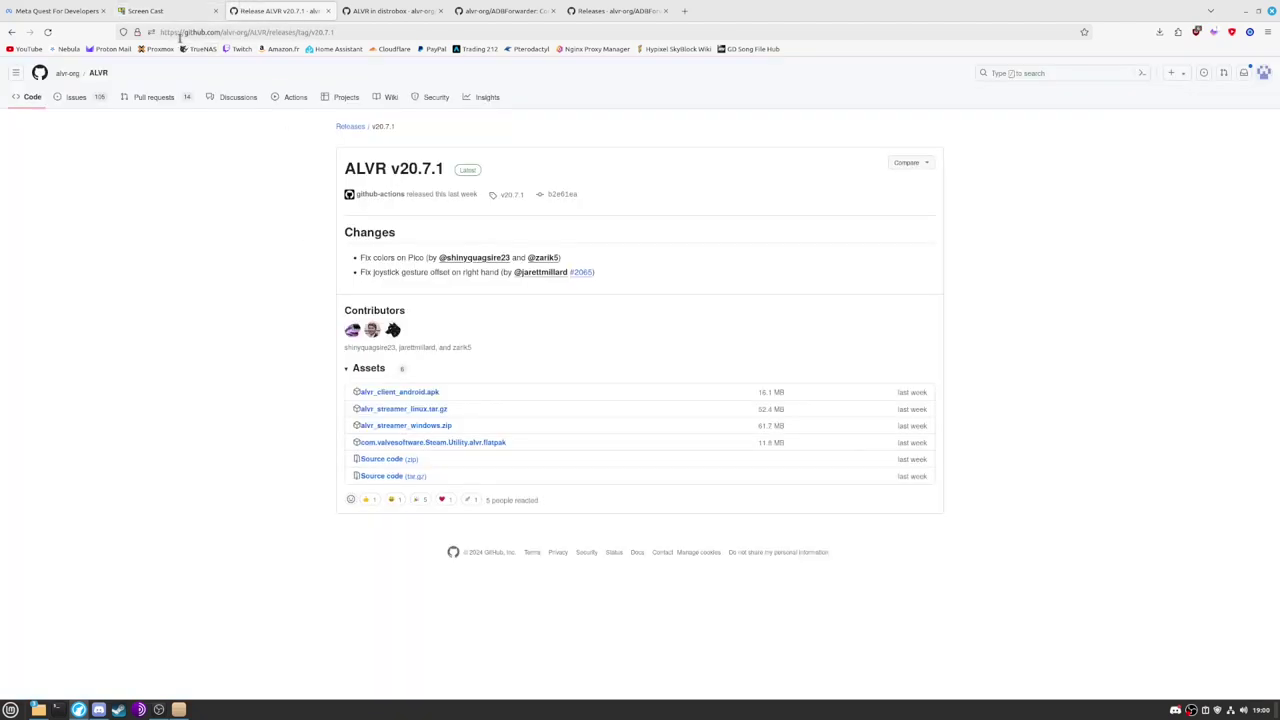
Examine the ALVR v20.7.1 release page's address and its Android client, Windows streamer and Linux streamer downloads.
drag(222, 32, 336, 32)
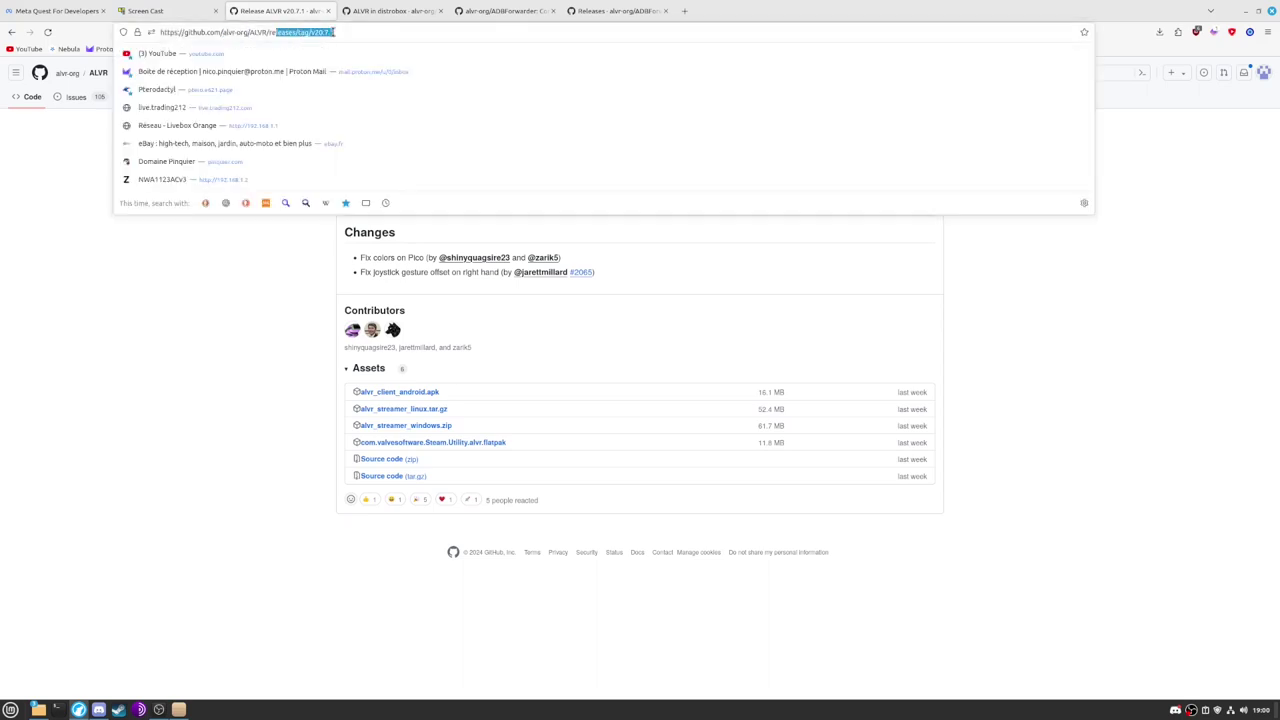
click(336, 32)
click(205, 298)
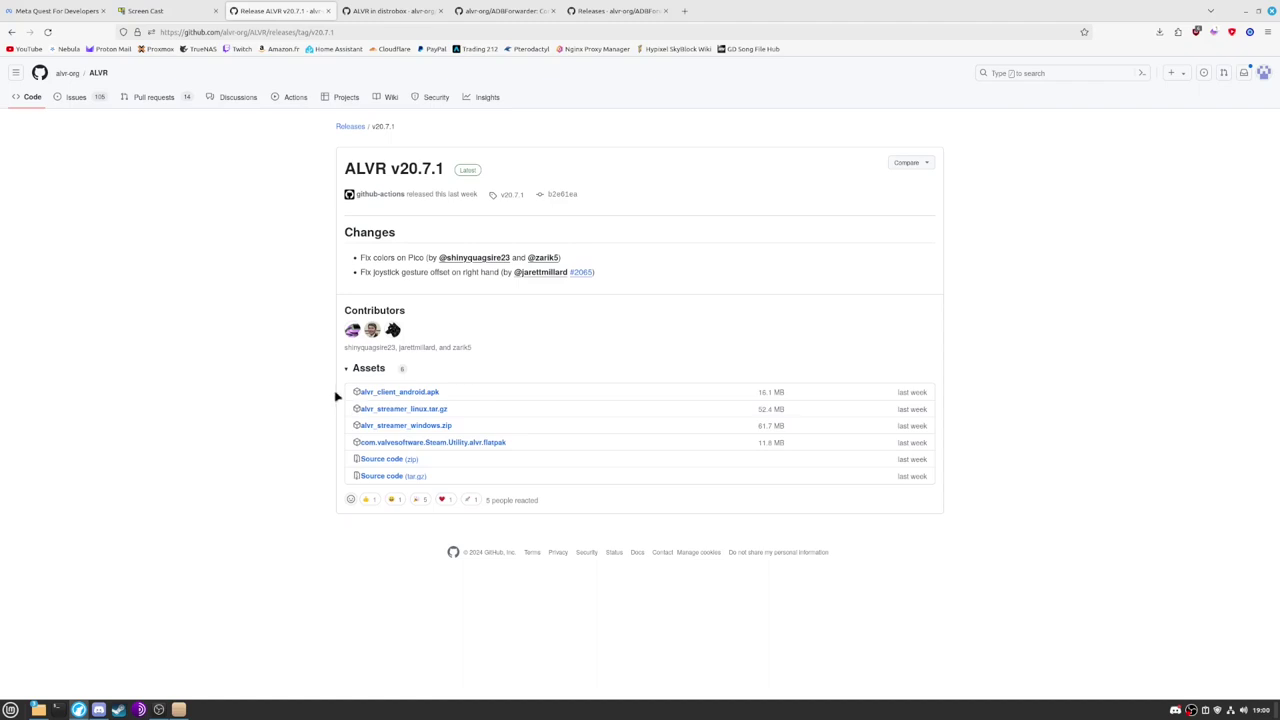
drag(458, 398, 358, 393)
click(479, 436)
drag(473, 430, 360, 430)
drag(481, 406, 360, 410)
click(335, 471)
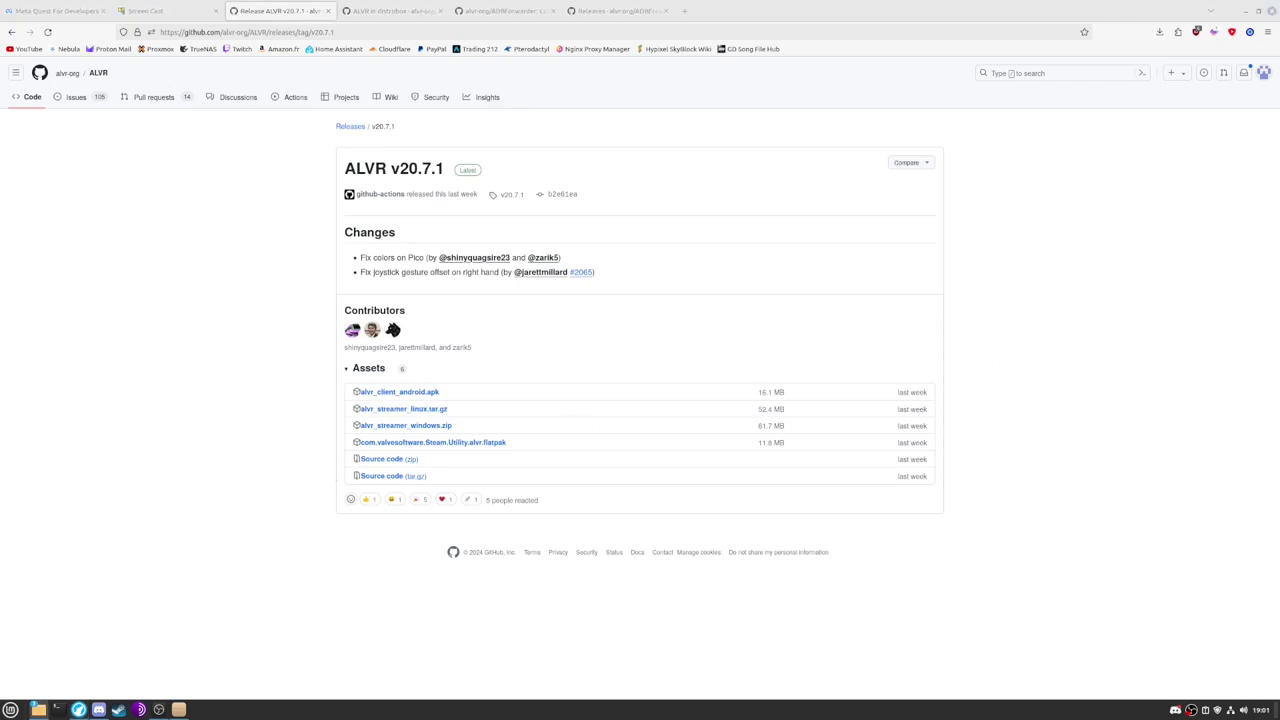
Bring up the testo folder holding alvr_client_android.apk and open a terminal in that folder.
drag(1279, 200, 836, 154)
click(663, 229)
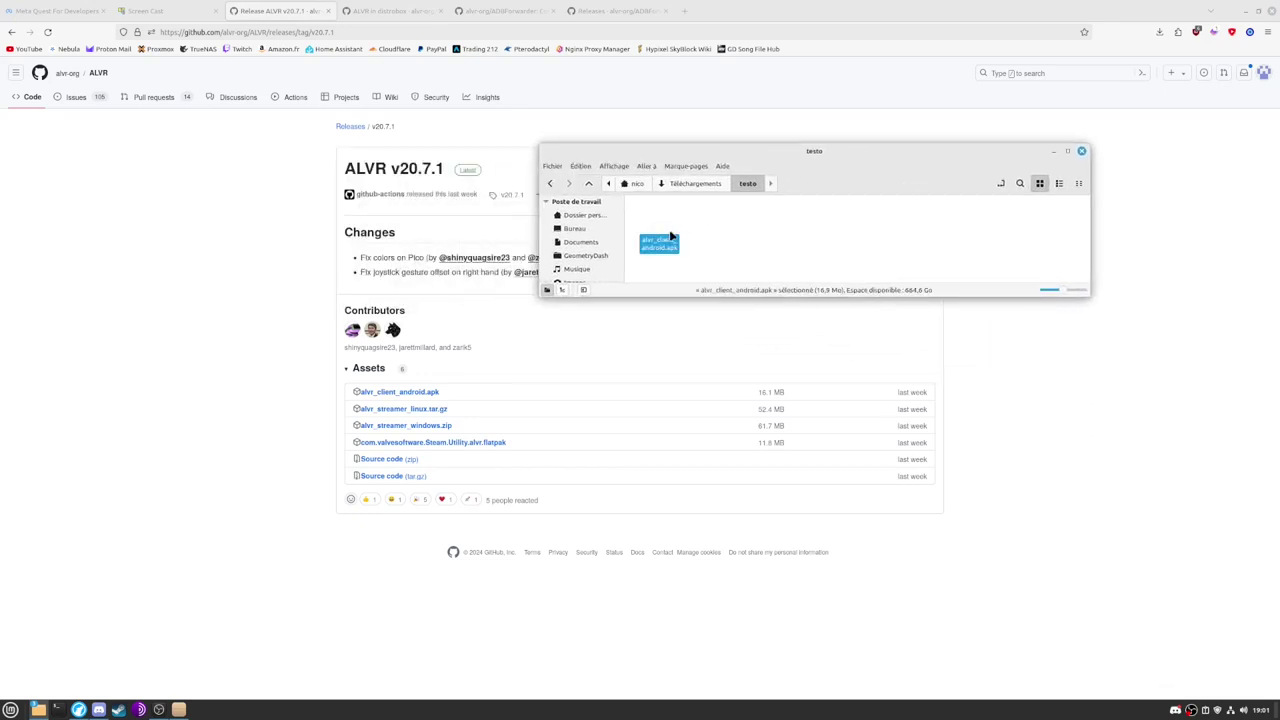
click(740, 246)
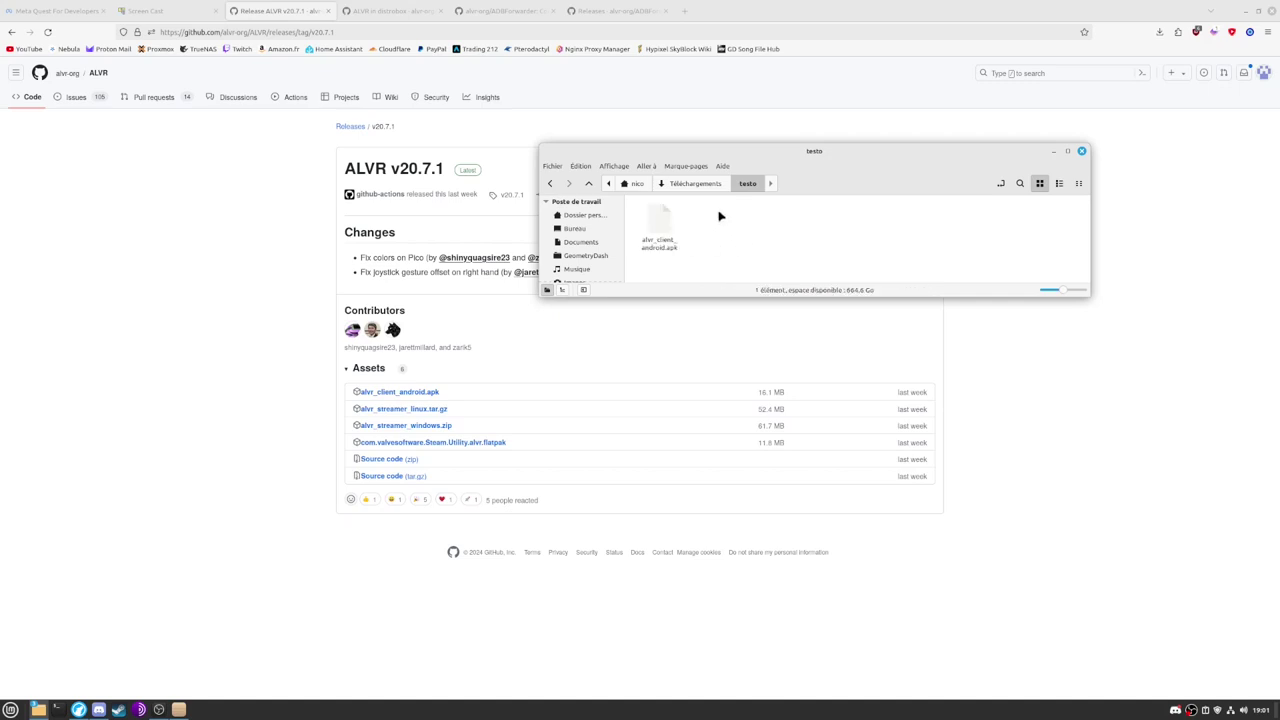
right_click(720, 214)
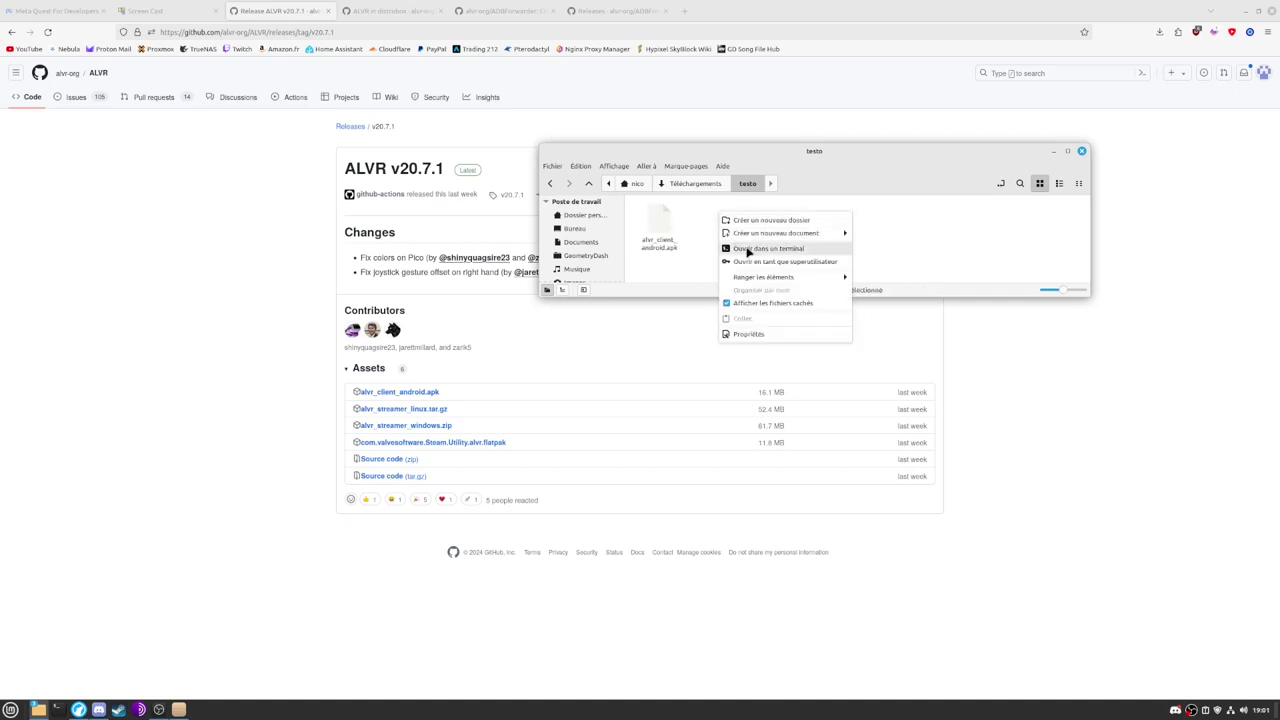
click(748, 249)
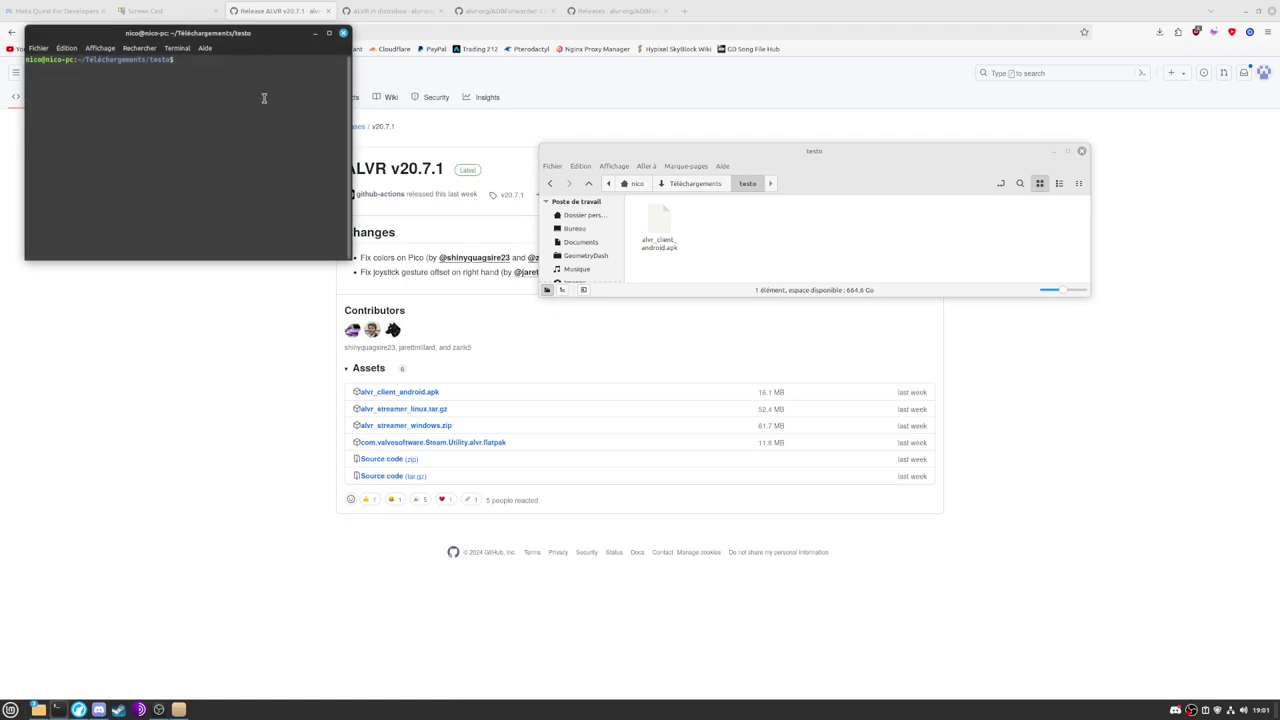
List the testo folder's contents in the terminal with ls to check for the APK file.
double_click(163, 60)
click(667, 240)
click(666, 242)
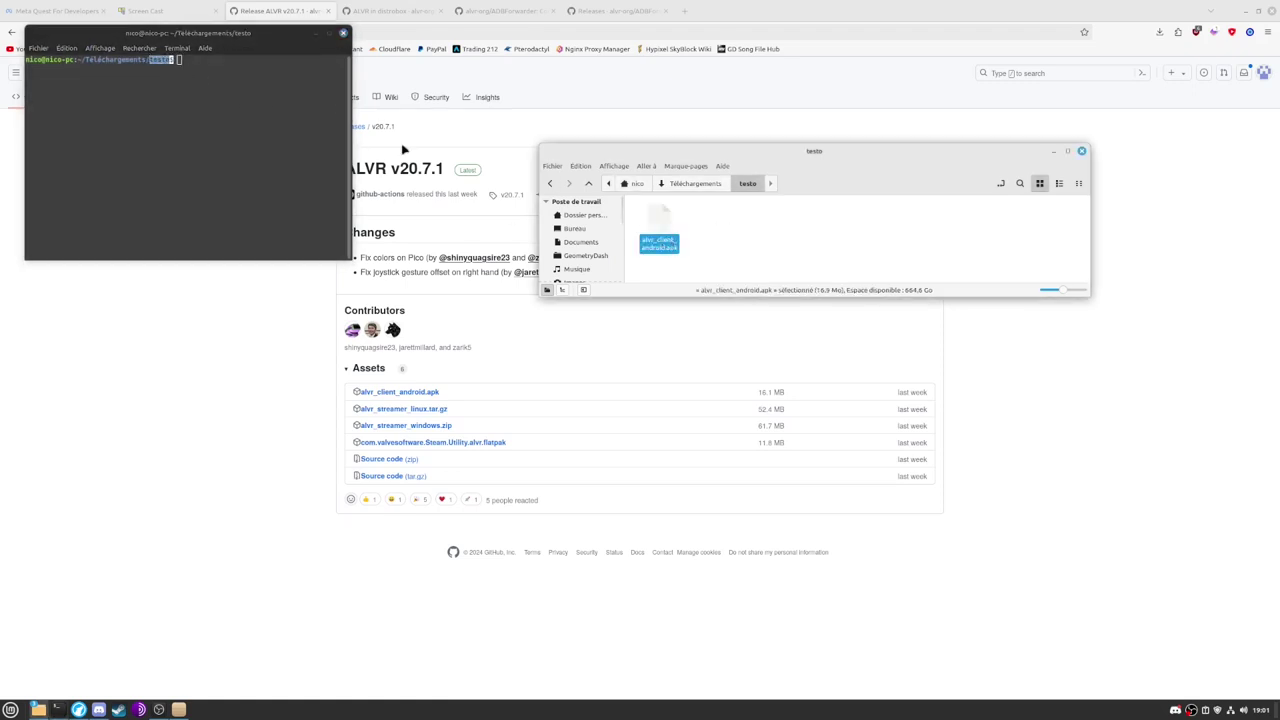
click(263, 126)
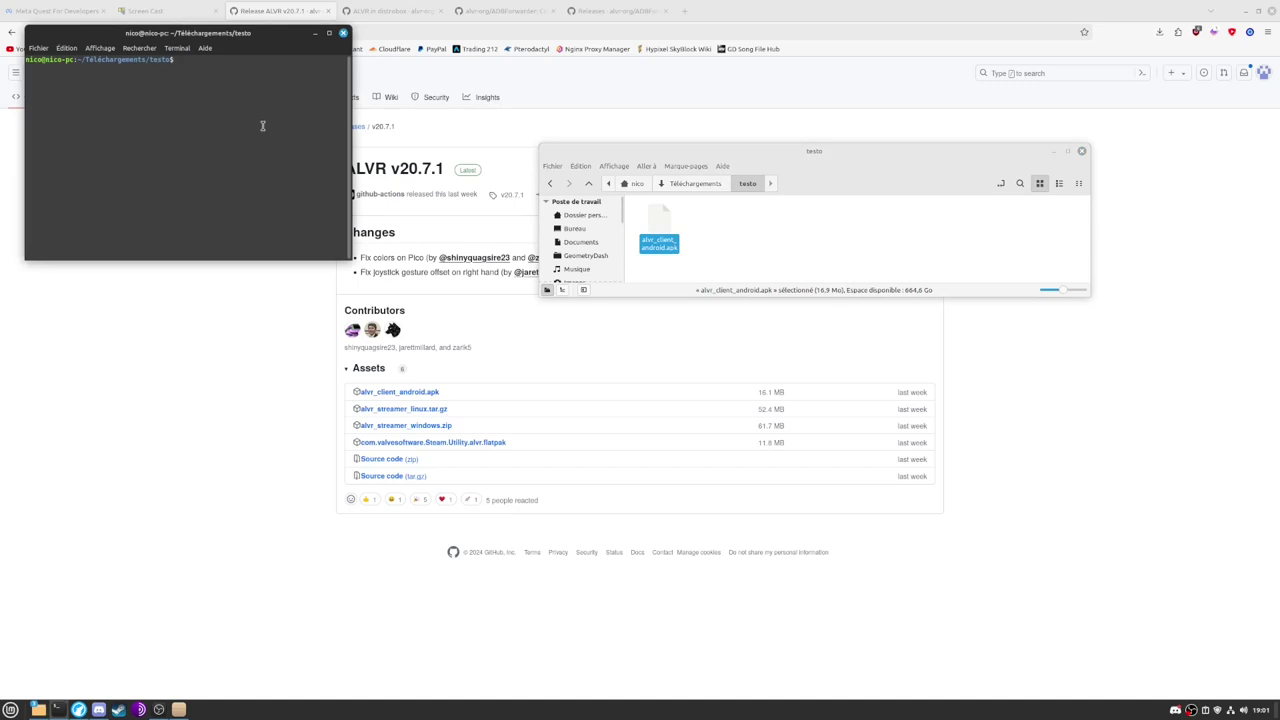
text(ls)
key(Return)
key(Return)
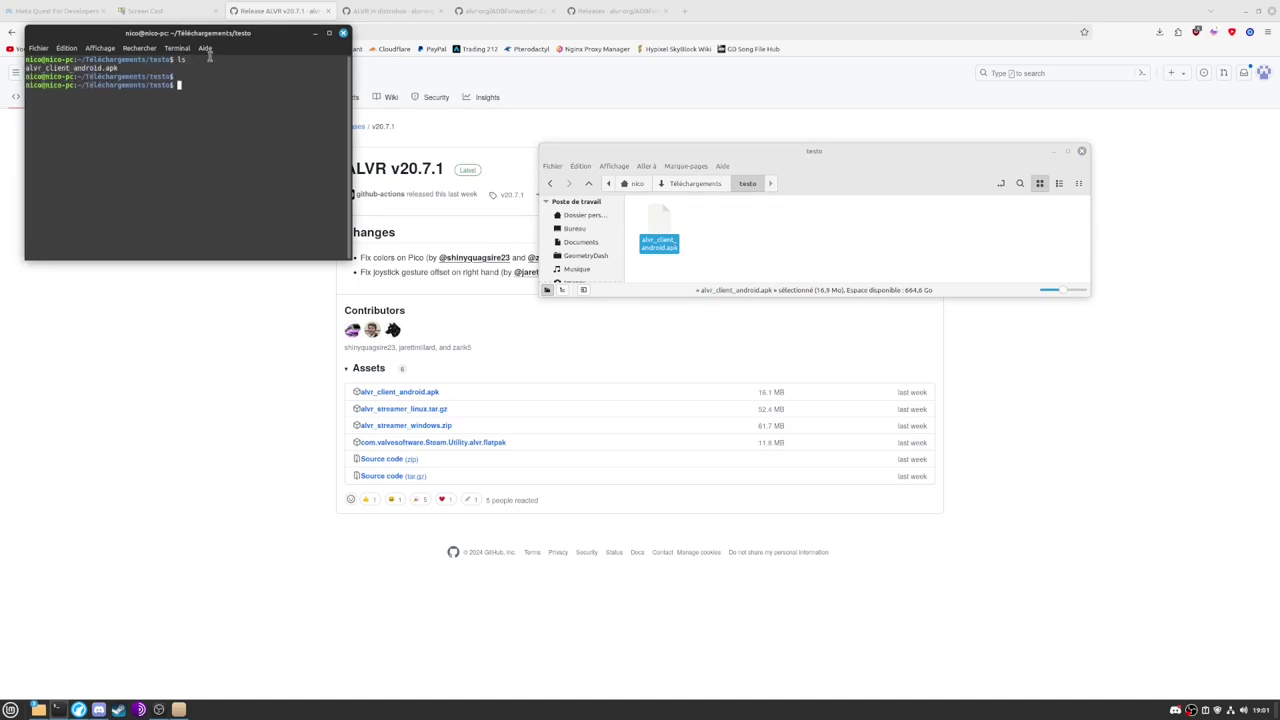
drag(133, 70, 26, 70)
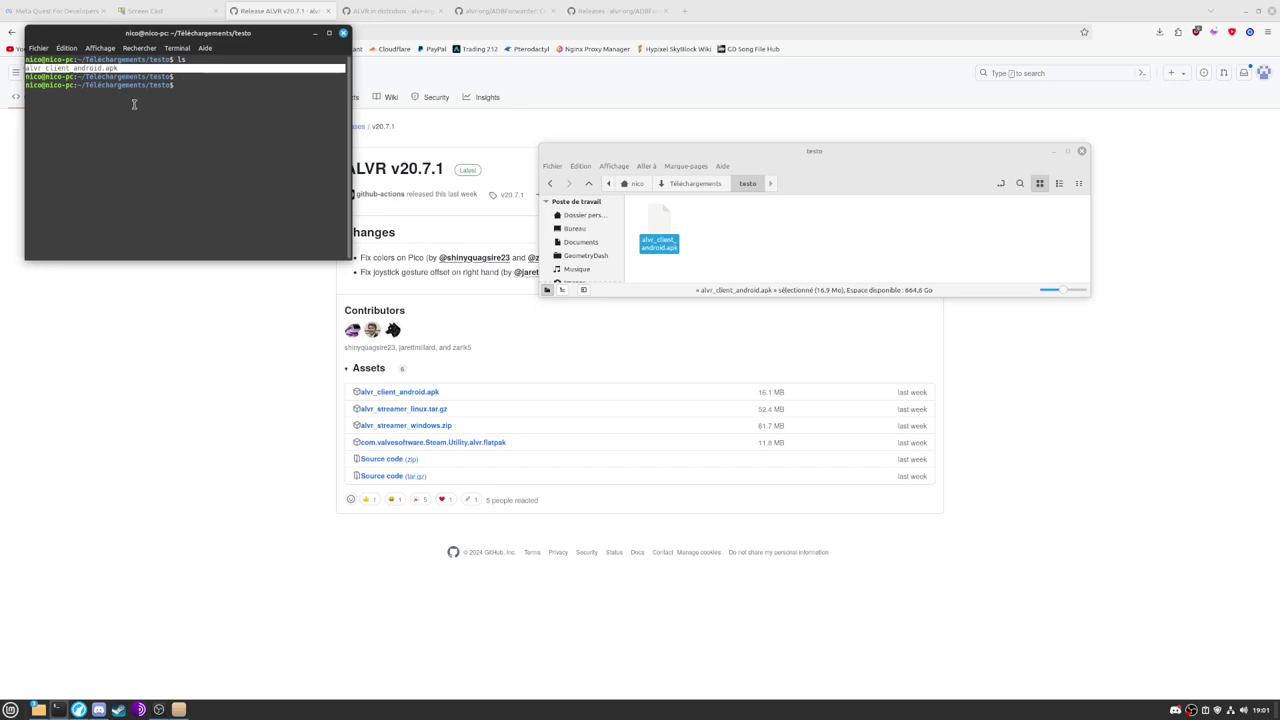
click(156, 130)
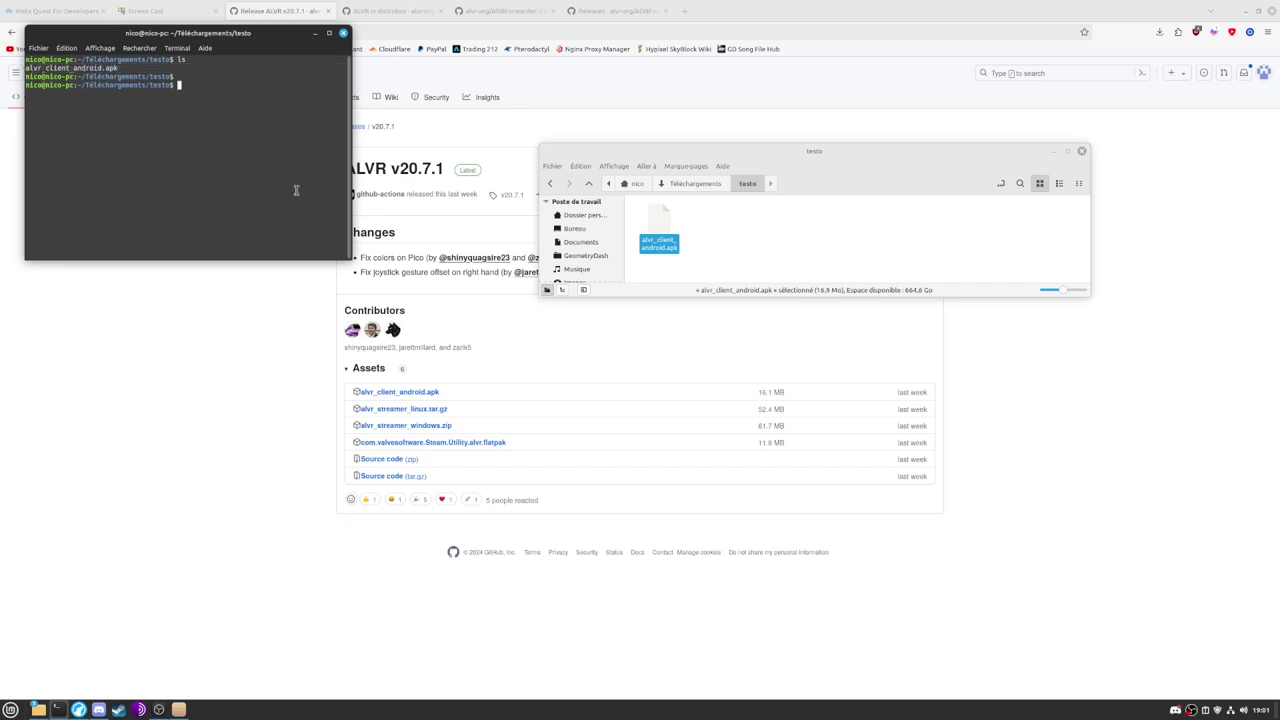
Minimize the file manager, move the terminal aside and recall the command "sudo adb install alvr_client_android.apk" without running it.
click(1056, 151)
drag(282, 34, 1108, 111)
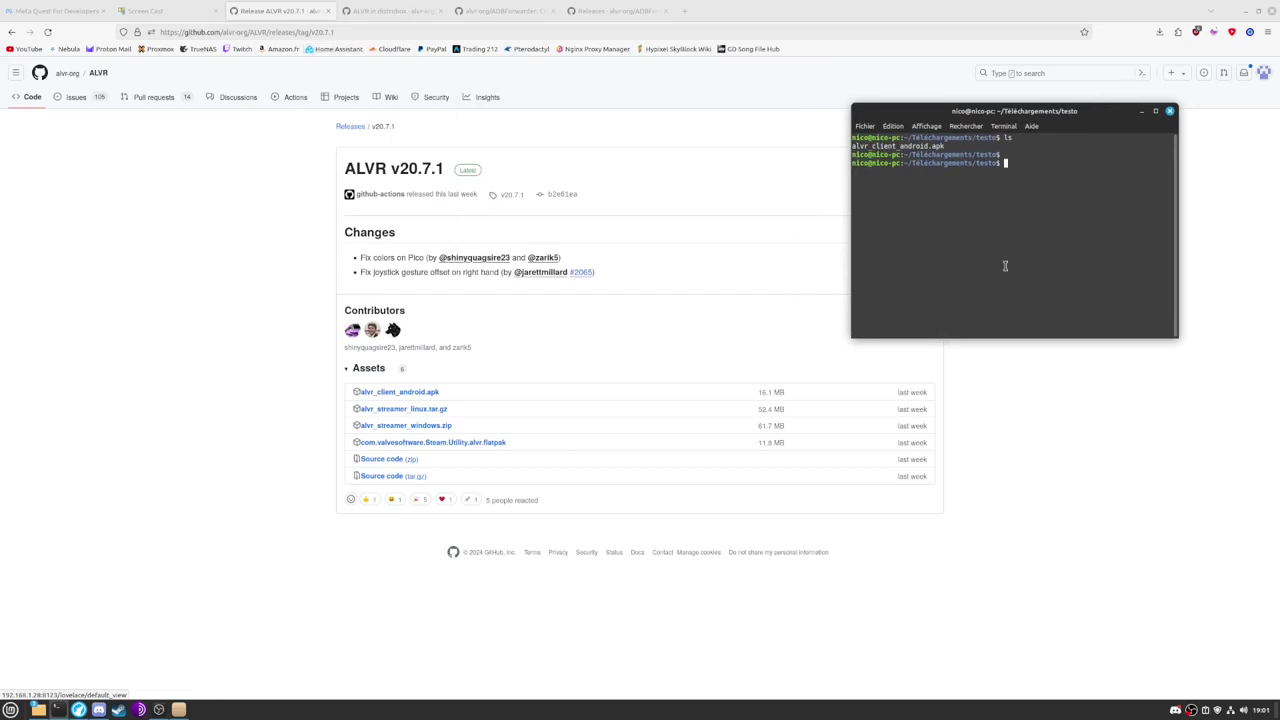
text(ls)
key(Up)
key(Up)
key(Up)
key(Up)
key(Up)
key(Up)
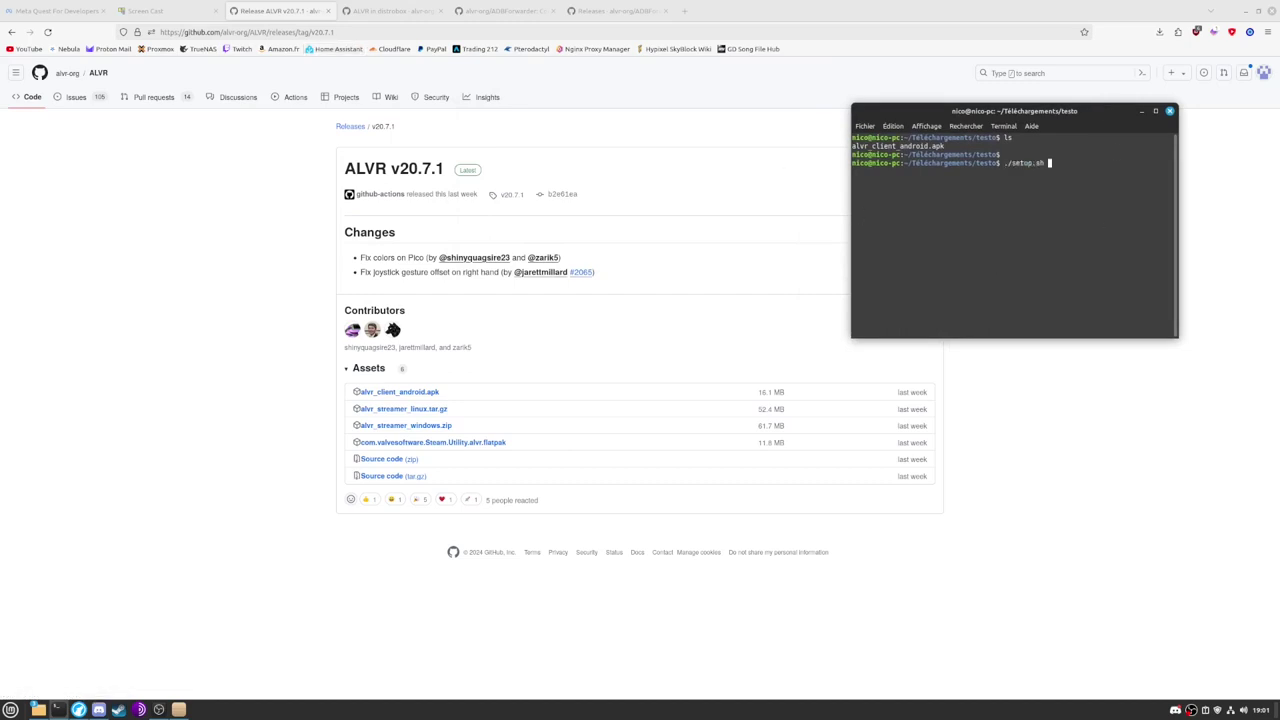
key(Up)
key(Up)
key(Up)
key(Up)
key(Up)
key(Up)
key(Up)
key(Up)
key(Up)
key(Up)
key(Up)
key(Up)
key(Up)
key(Up)
drag(1004, 163, 1170, 163)
double_click(1055, 163)
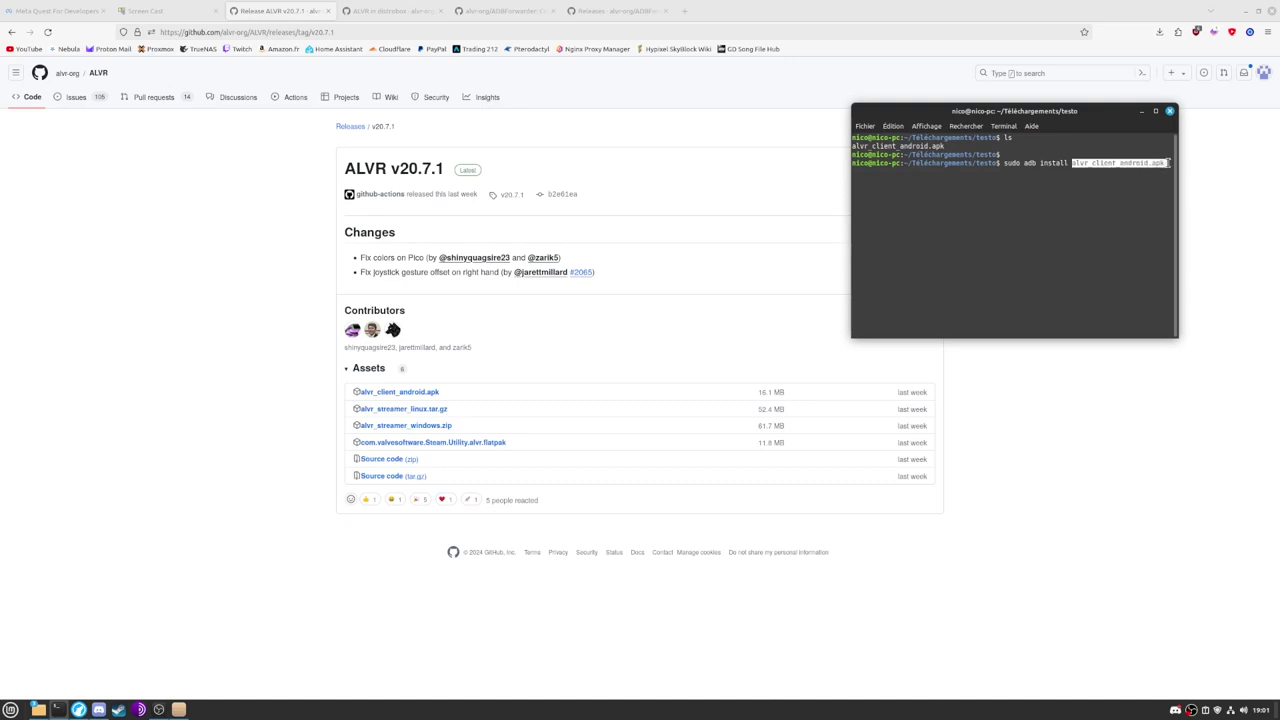
click(1160, 180)
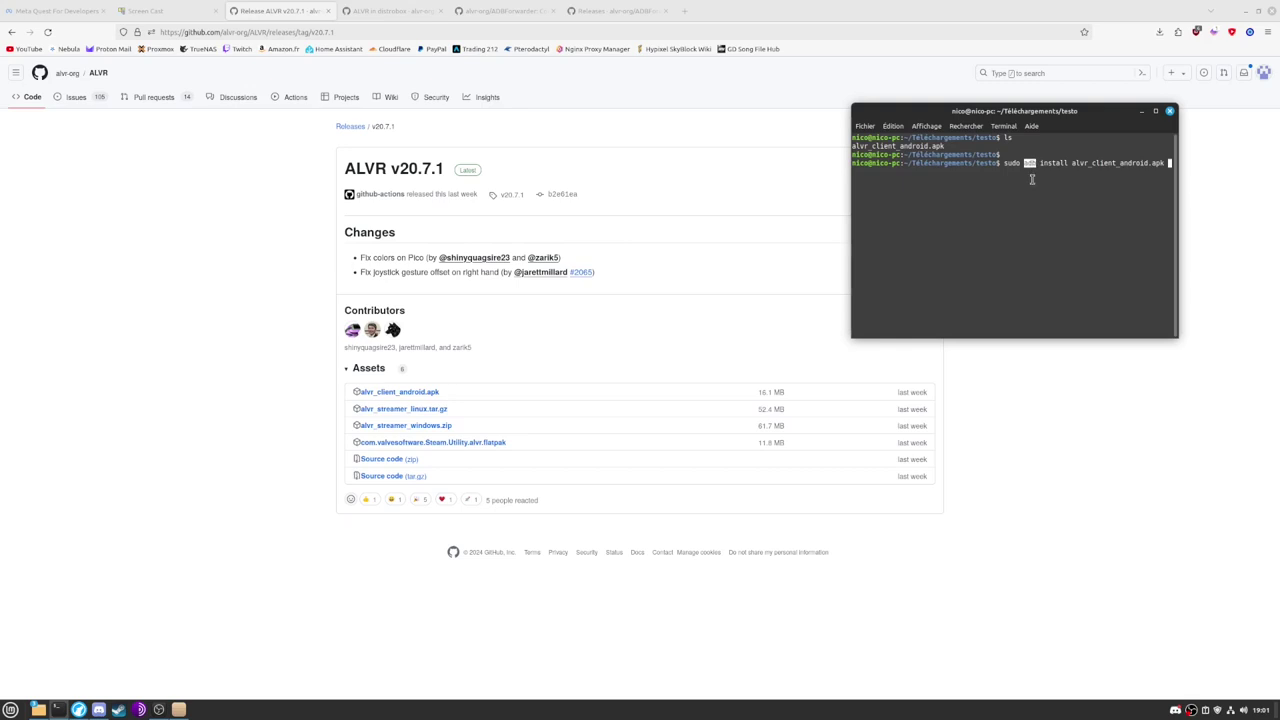
click(1032, 179)
Run "sudo apt install adb" in a second terminal, authenticate with the sudo password, and minimize that terminal.
click(10, 709)
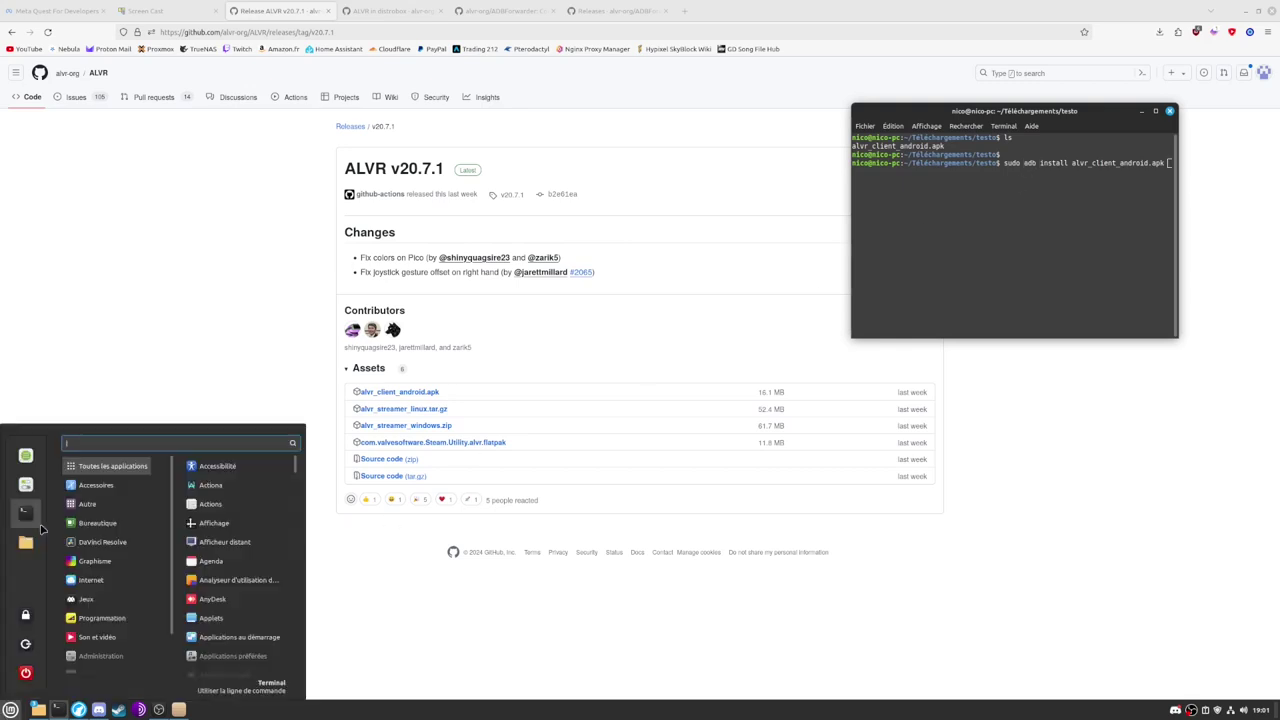
click(40, 527)
drag(257, 40, 492, 142)
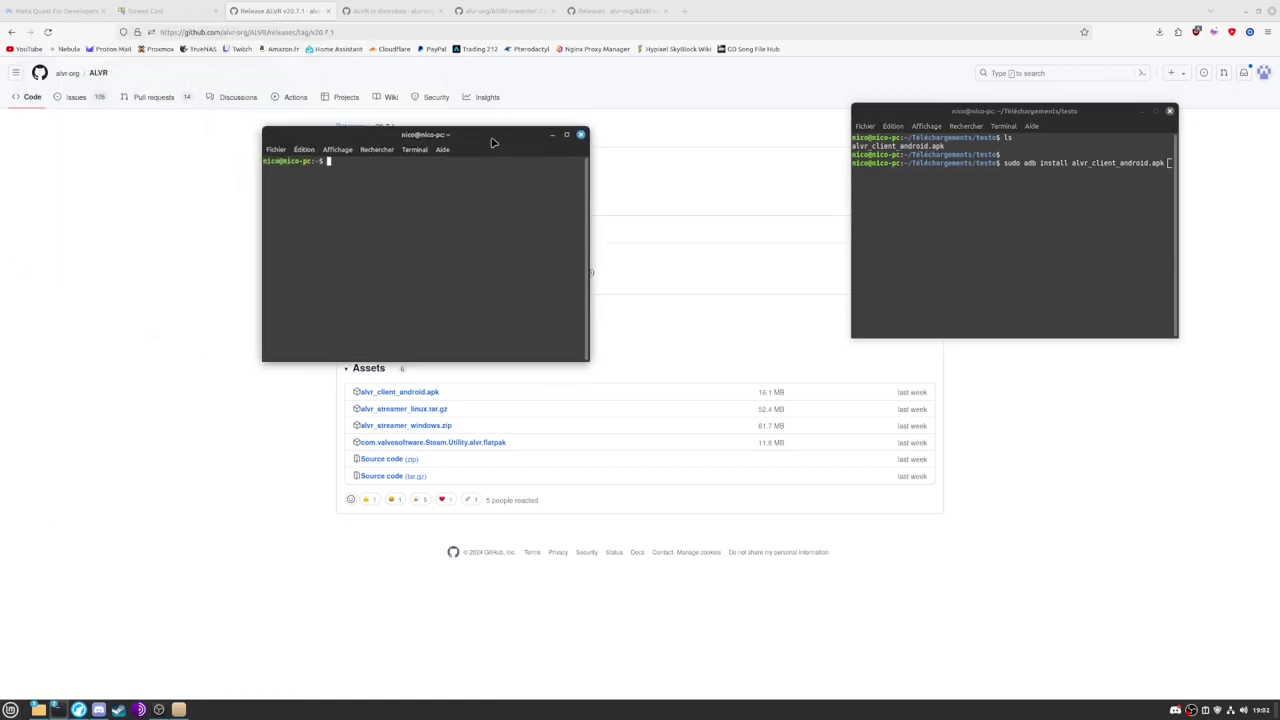
text(sudo apt install adb)
key(Return)
text(*)
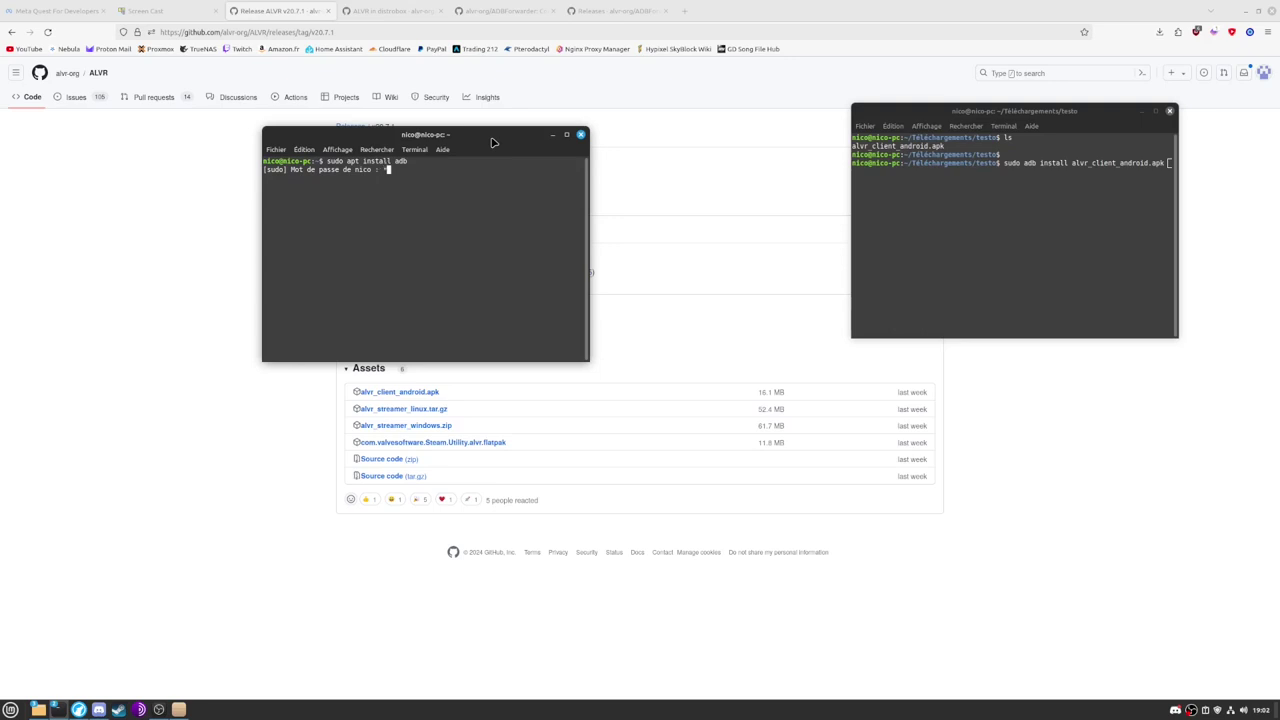
text(**********)
key(Return)
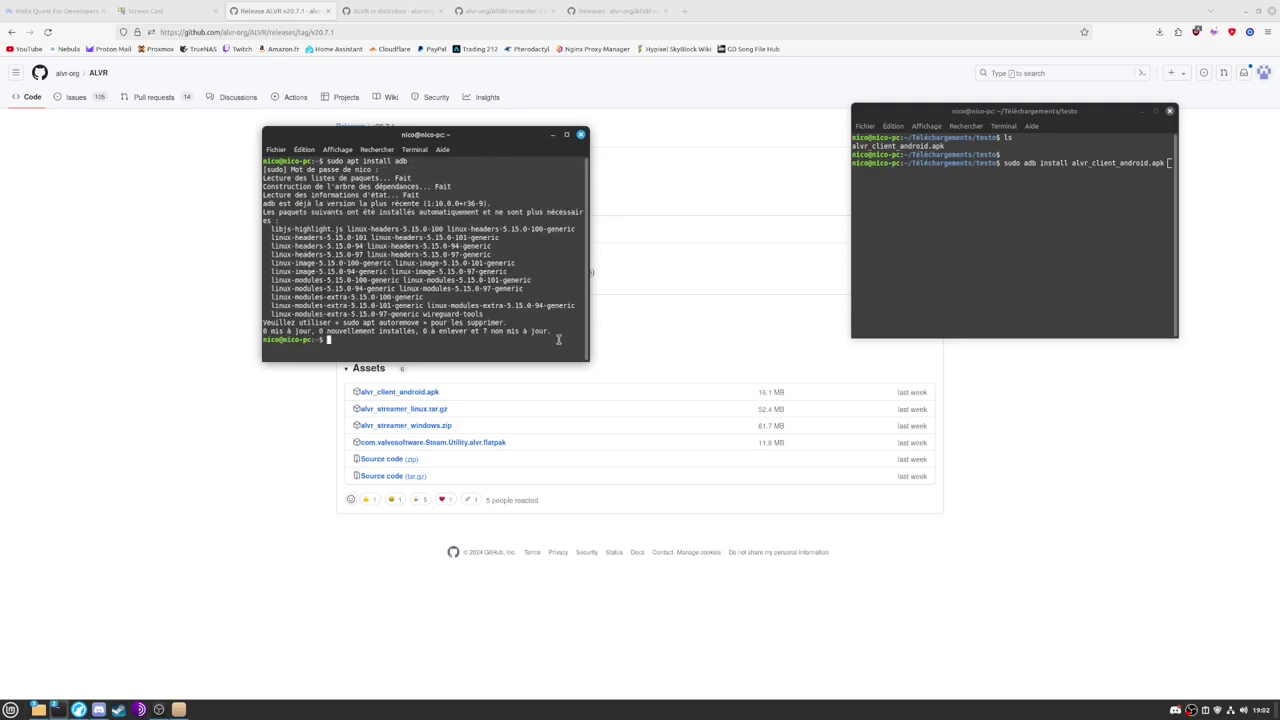
drag(556, 333, 264, 170)
click(264, 170)
click(552, 134)
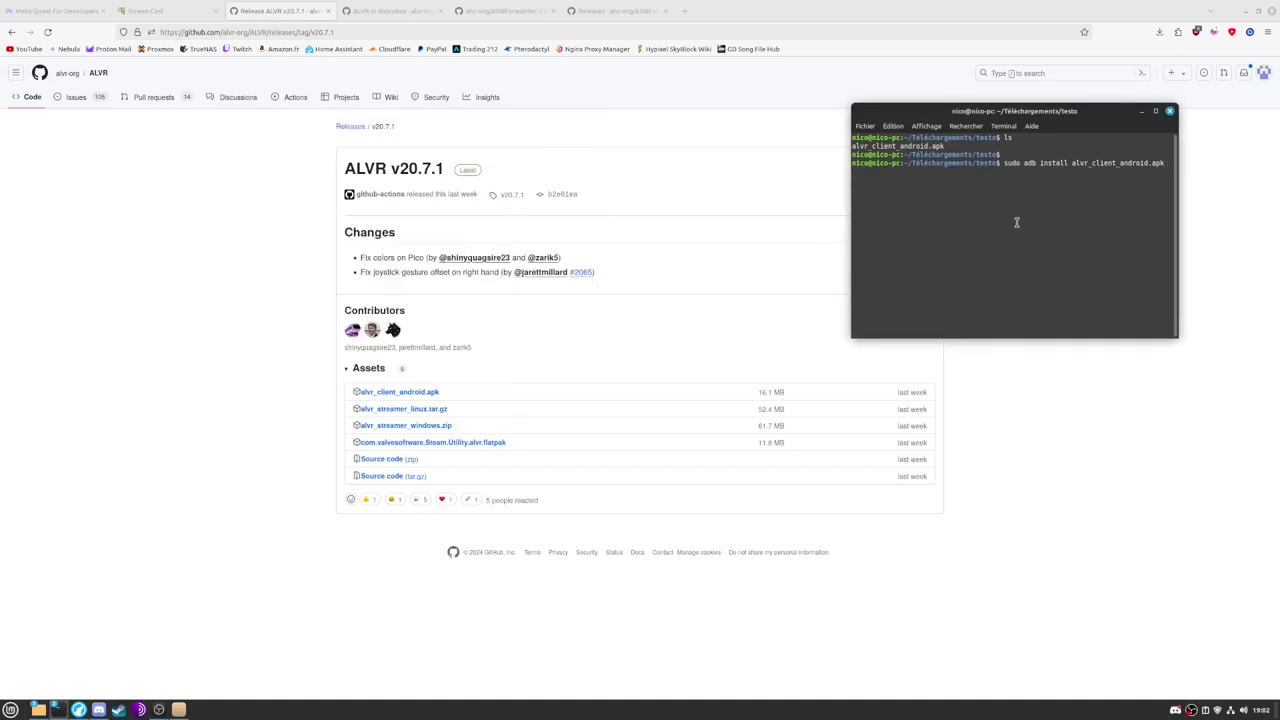
Run the prepared "sudo adb install alvr_client_android.apk" command and authenticate with the sudo password.
drag(1003, 162, 1165, 163)
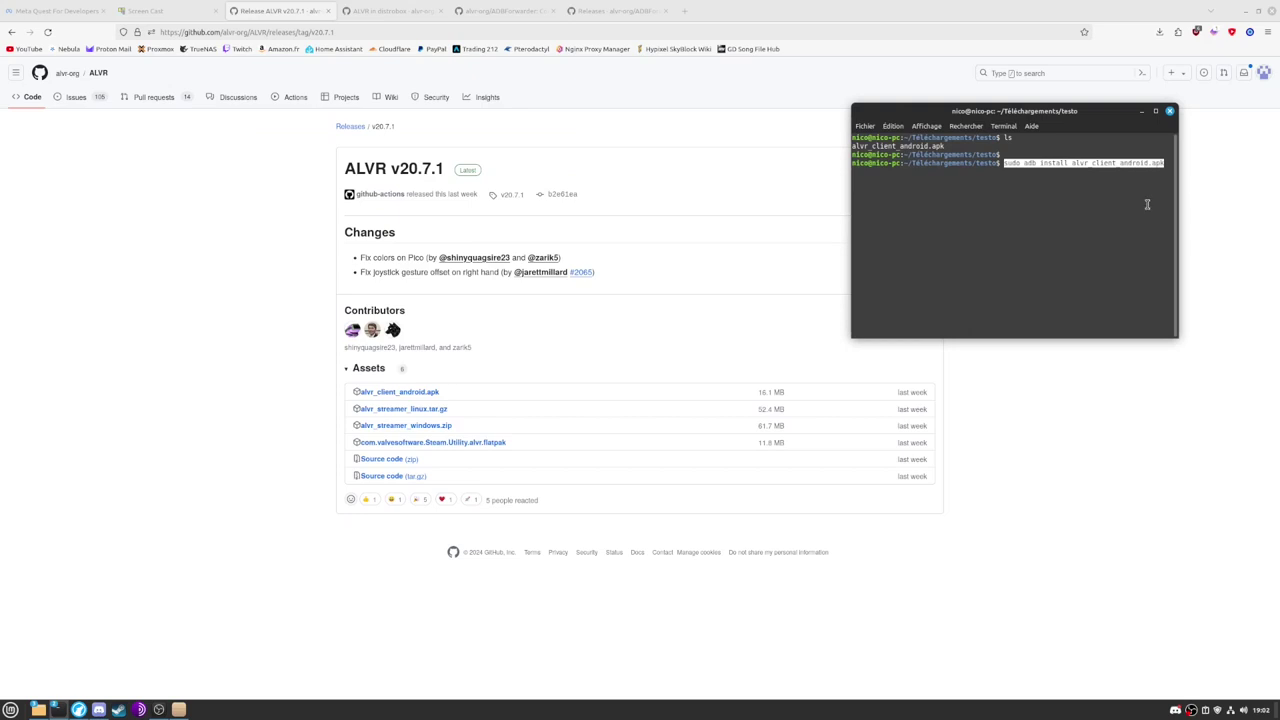
click(1140, 226)
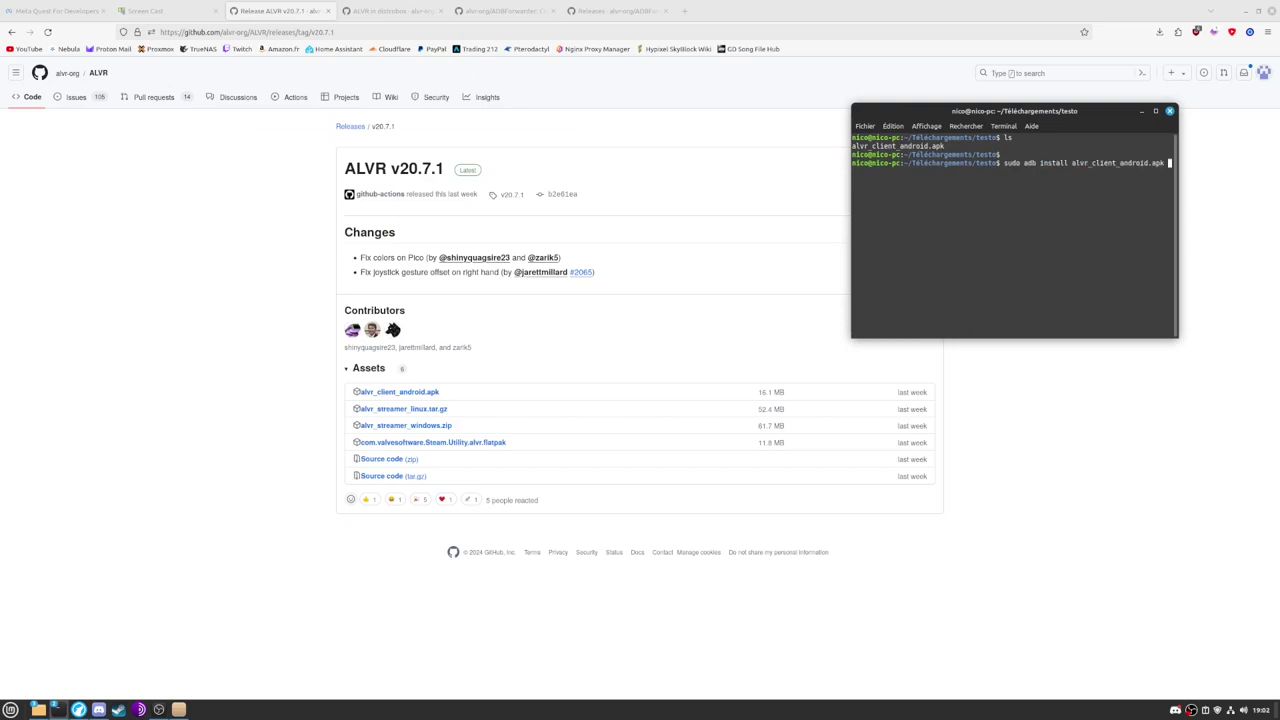
key(Return)
text(************)
key(Return)
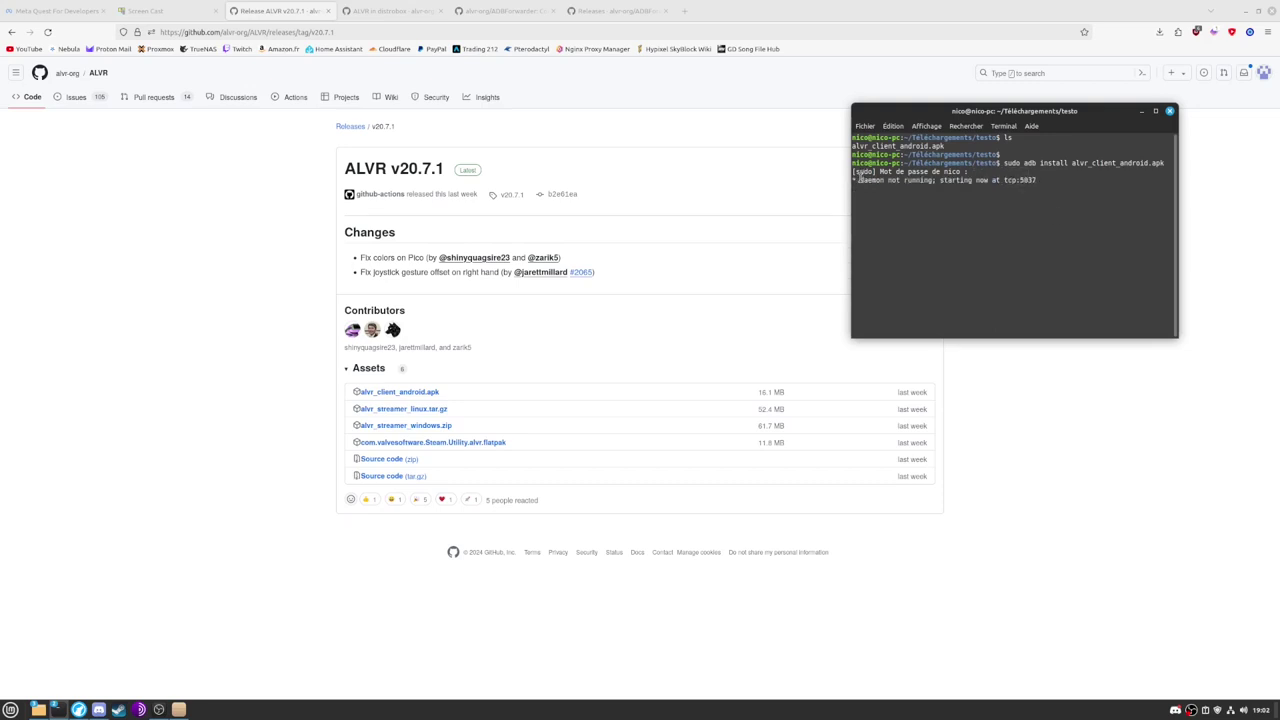
triple_click(1043, 180)
click(1043, 180)
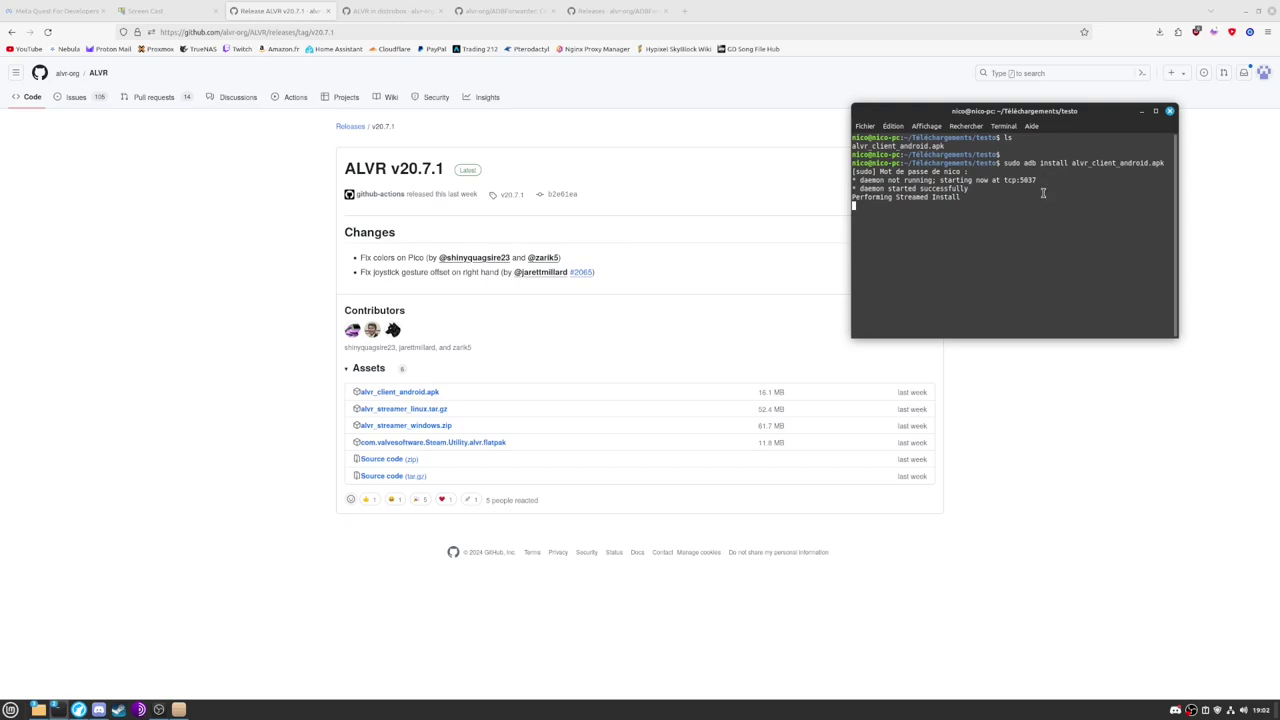
drag(853, 197, 963, 197)
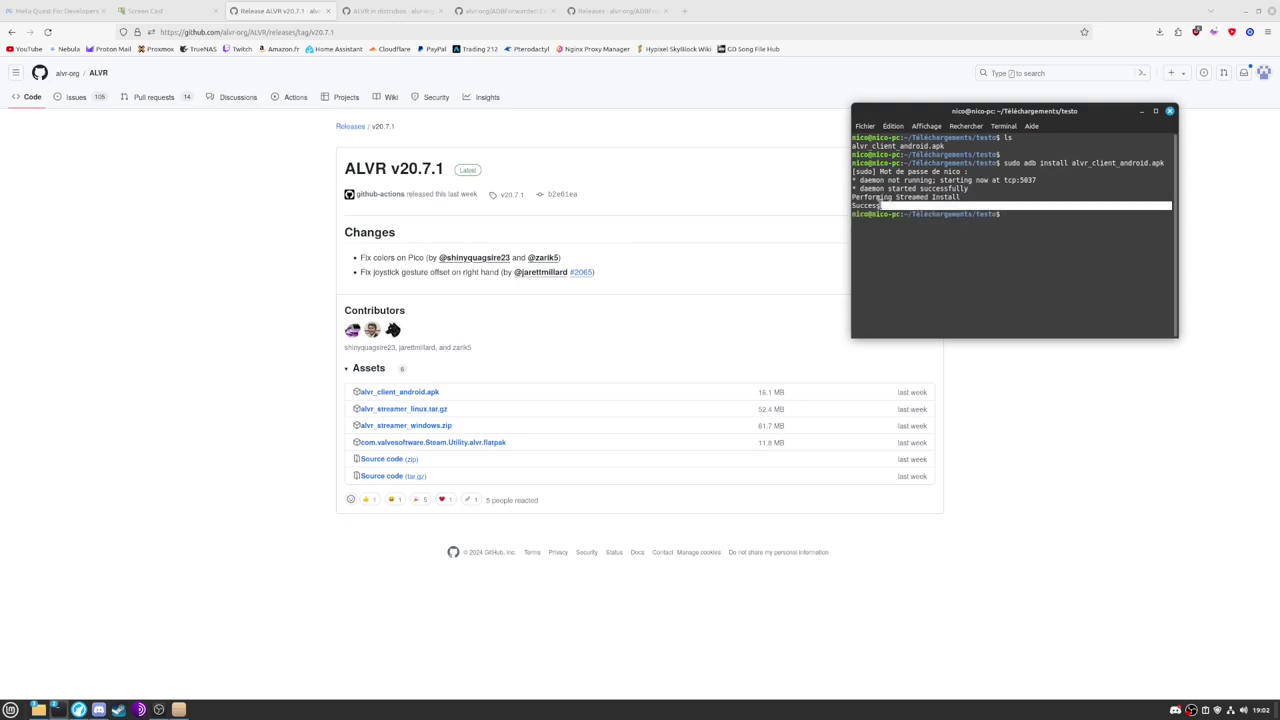
Minimize the terminal and download alvr_streamer_linux.tar.gz from the ALVR v20.7.1 release assets.
click(907, 230)
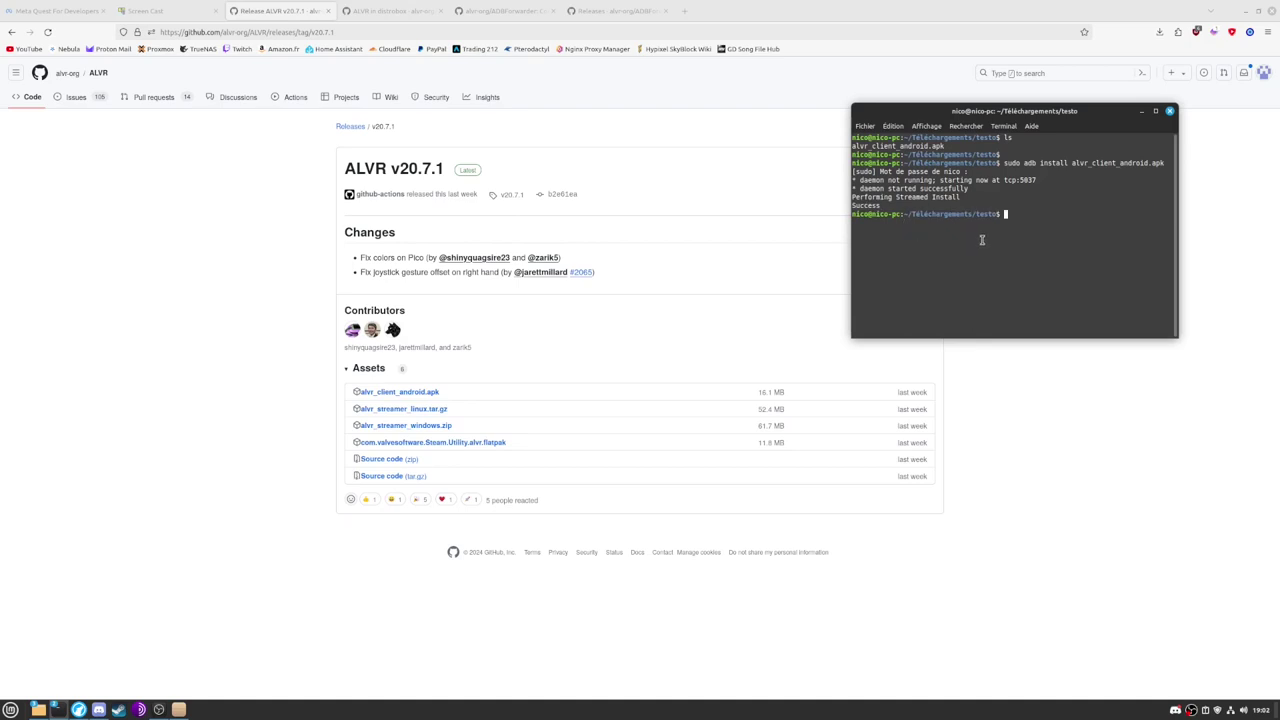
click(1141, 111)
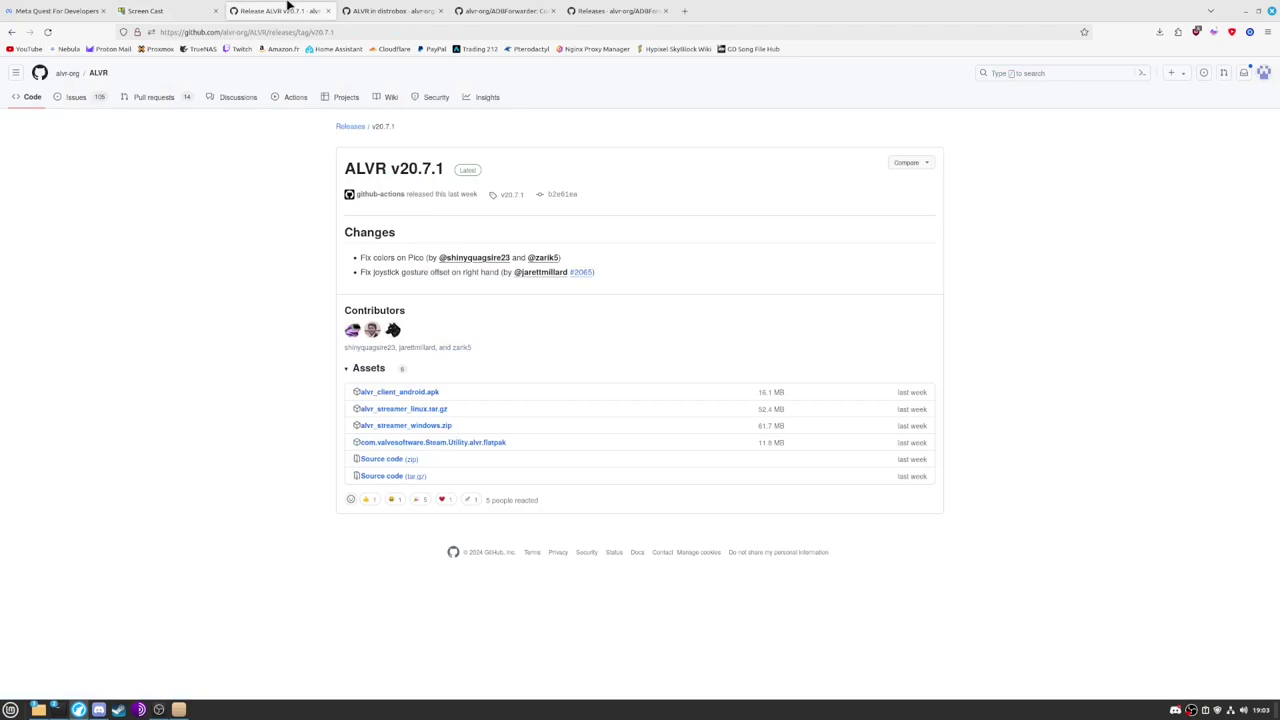
drag(467, 416, 361, 410)
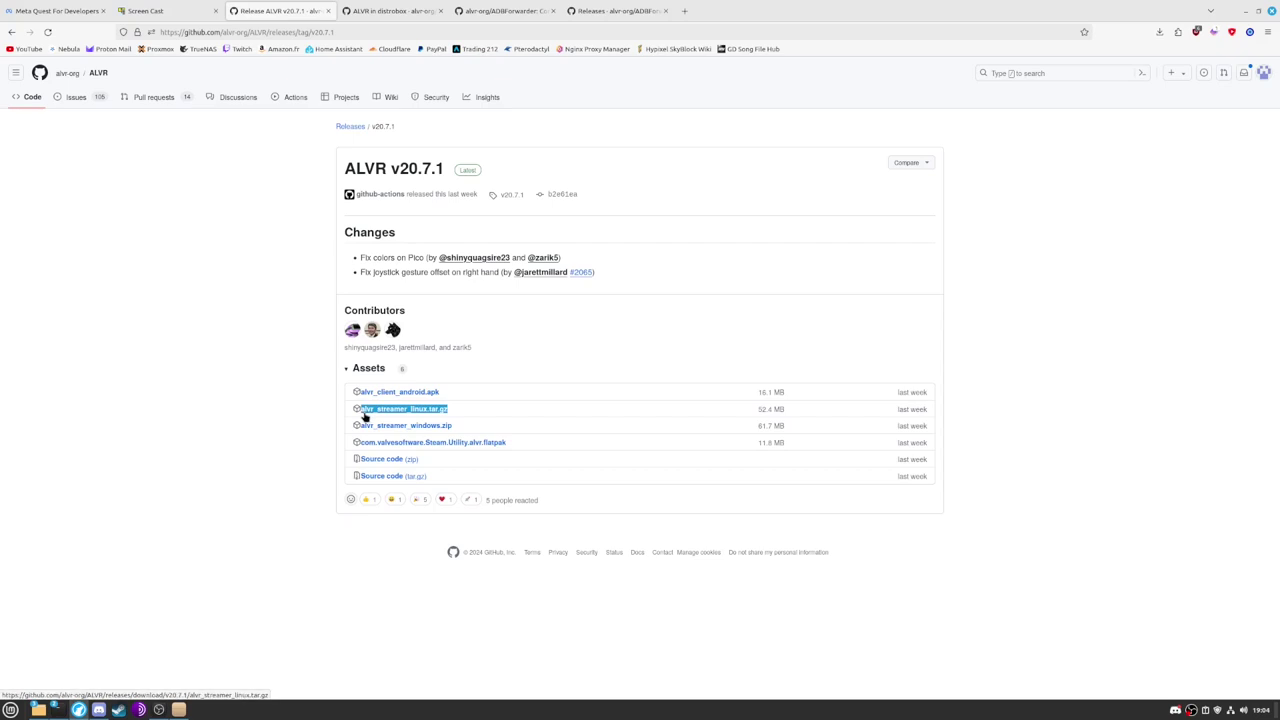
click(234, 580)
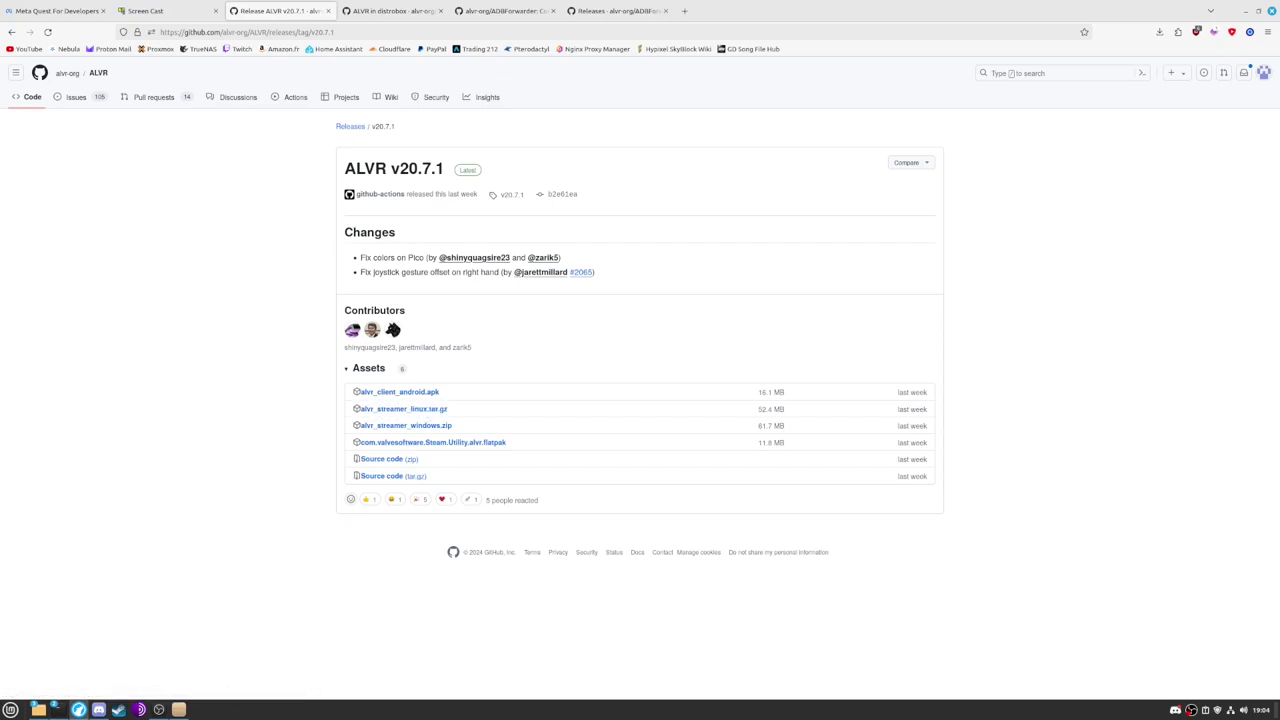
click(449, 411)
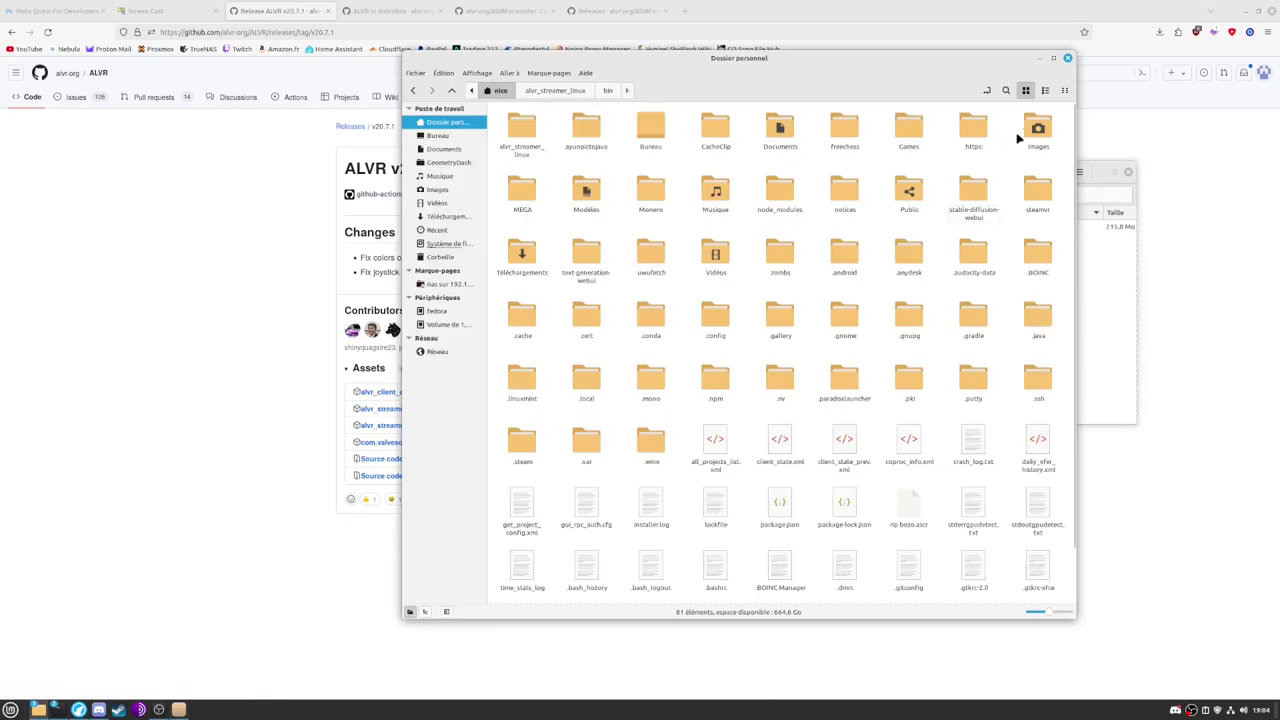
click(1068, 59)
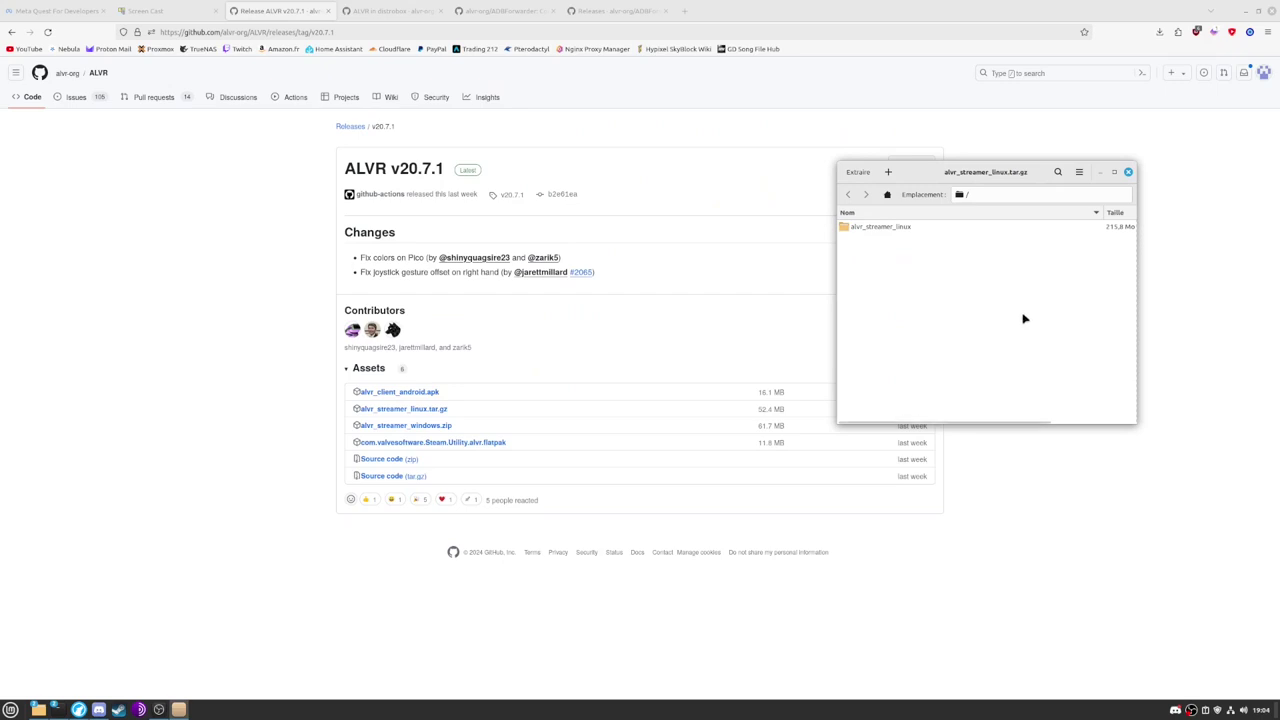
click(866, 175)
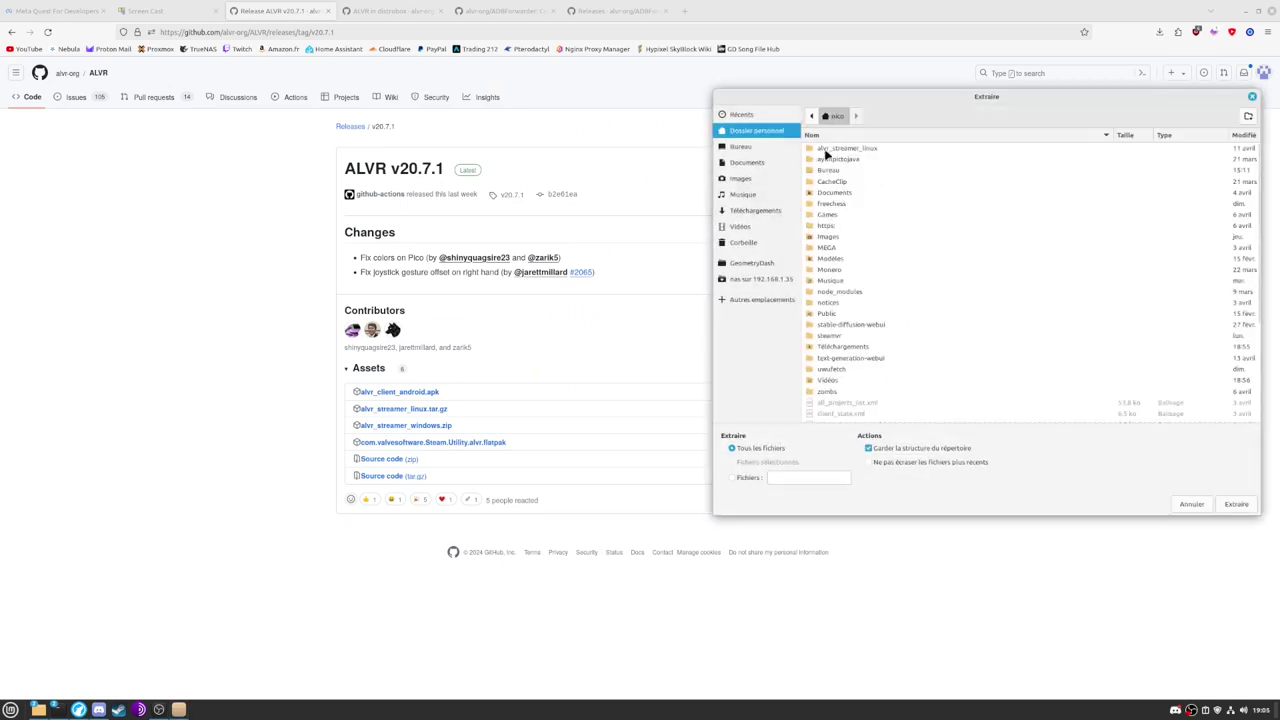
click(1186, 503)
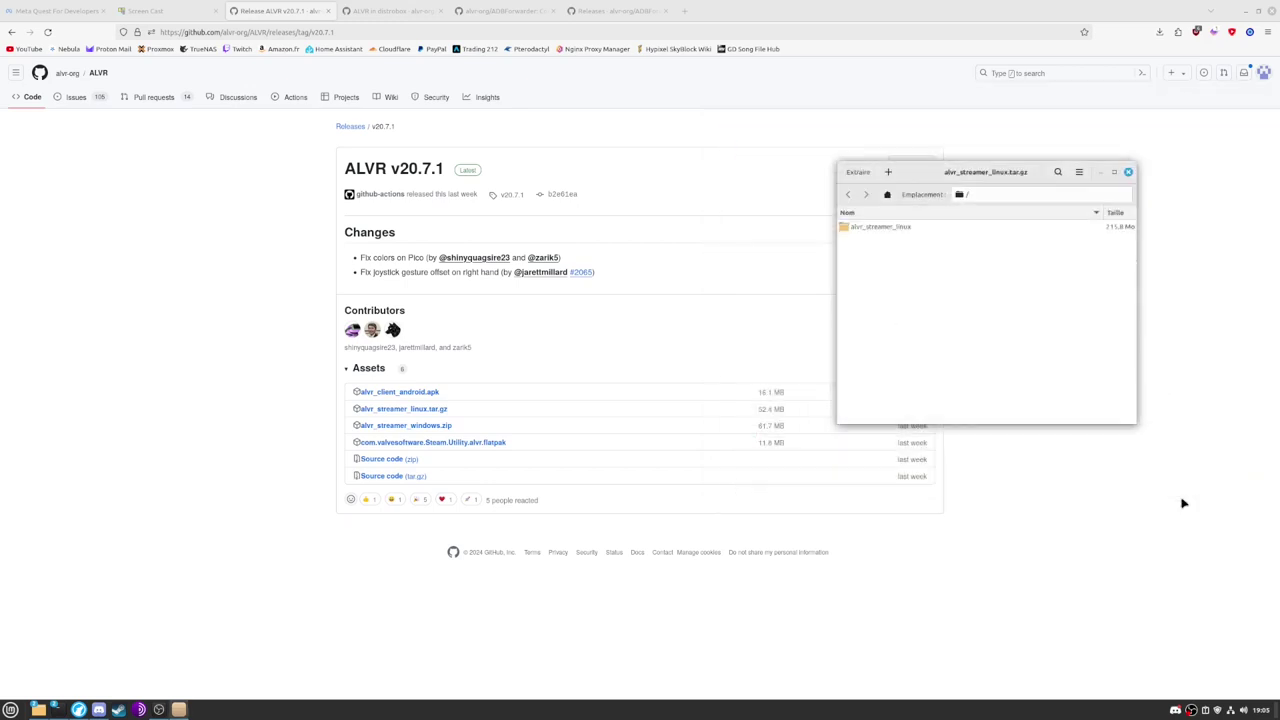
click(1128, 173)
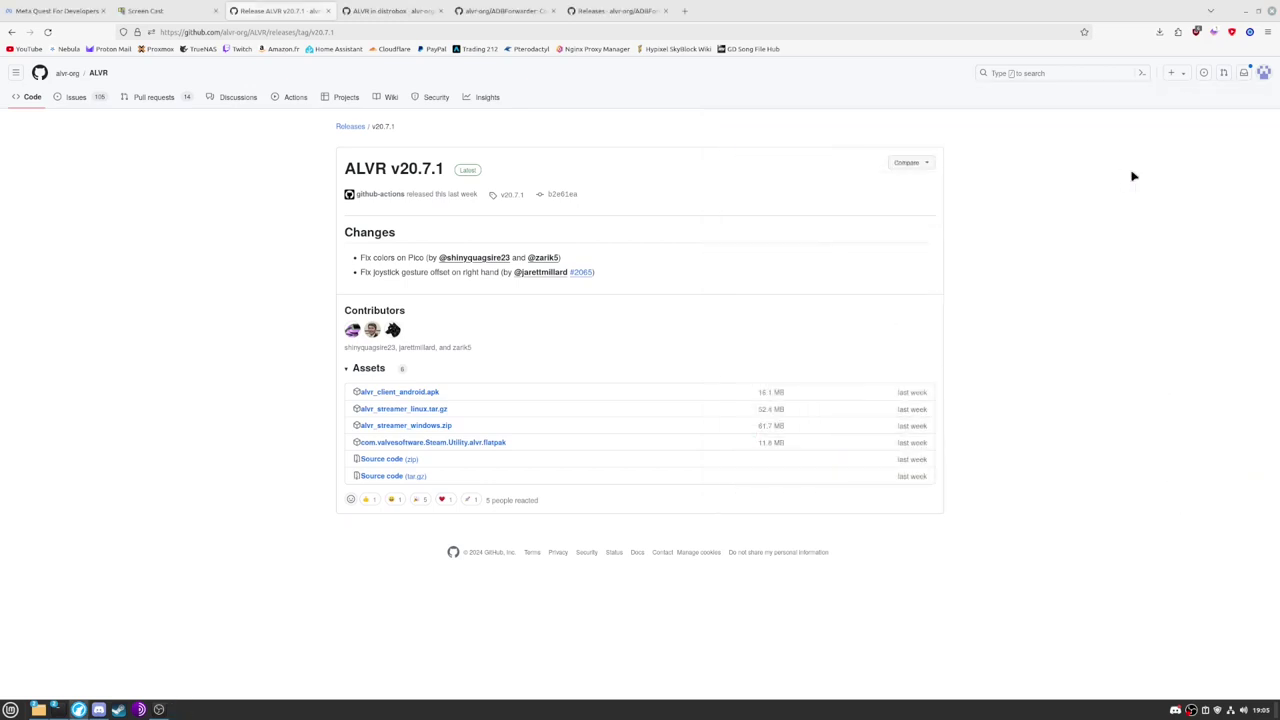
Restore the testo file manager window and browse from the home folder to the bin folder inside alvr_streamer_linux.
mouse_move(36, 710)
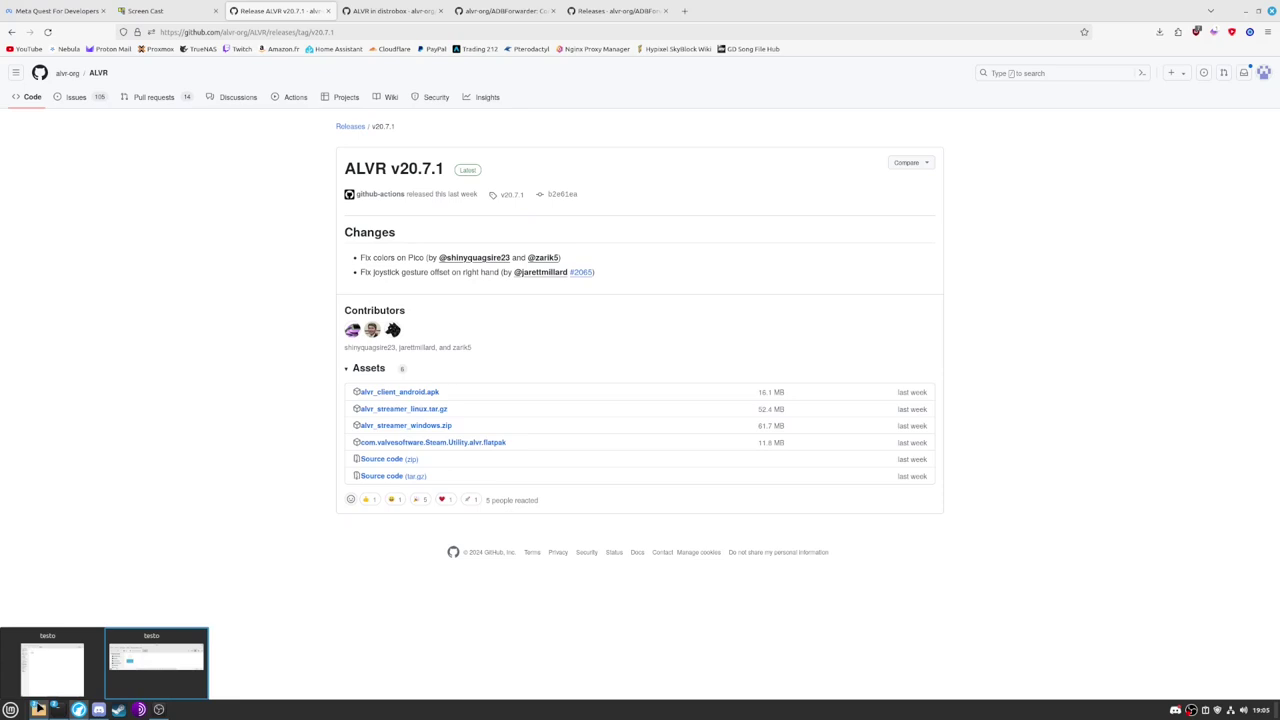
click(157, 657)
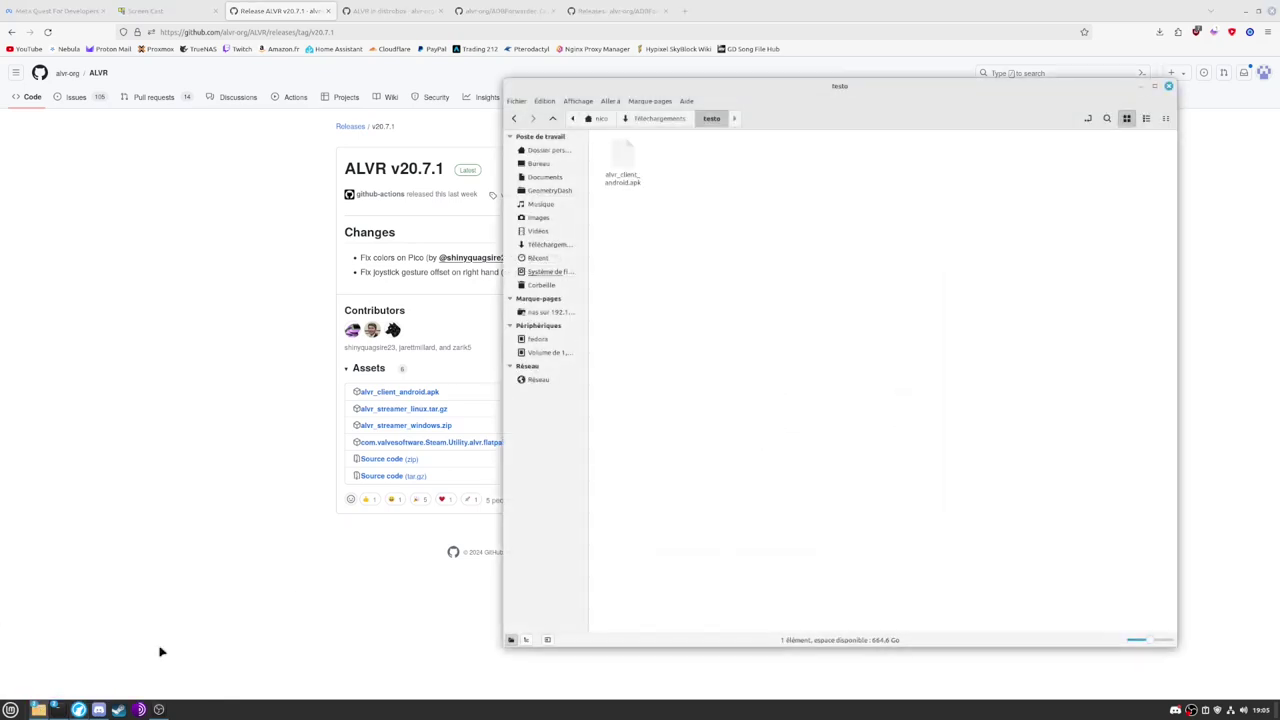
click(600, 118)
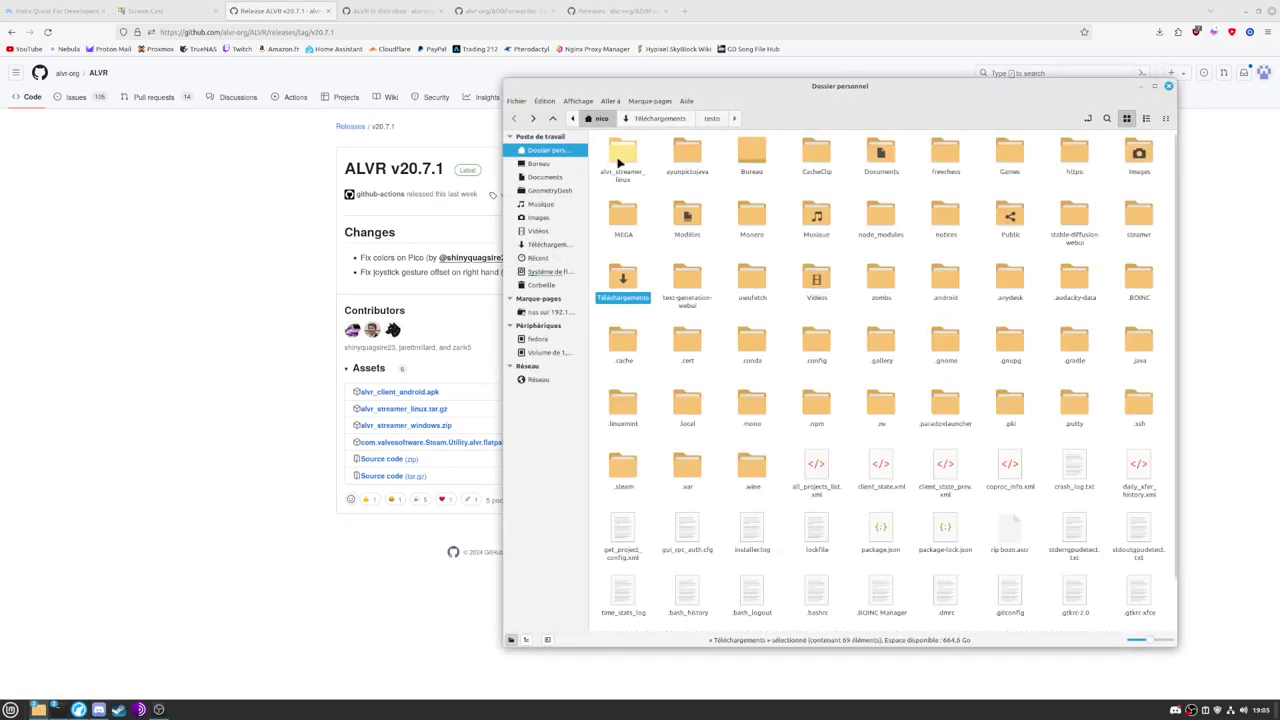
double_click(619, 163)
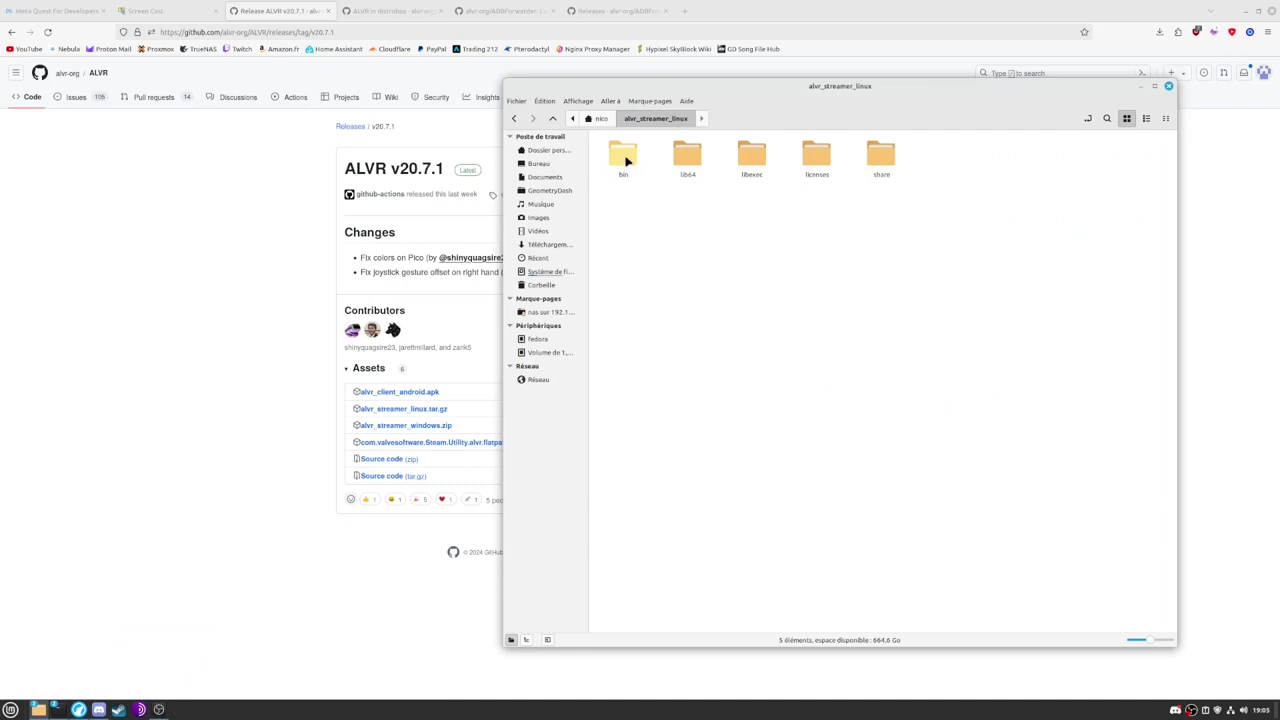
double_click(623, 158)
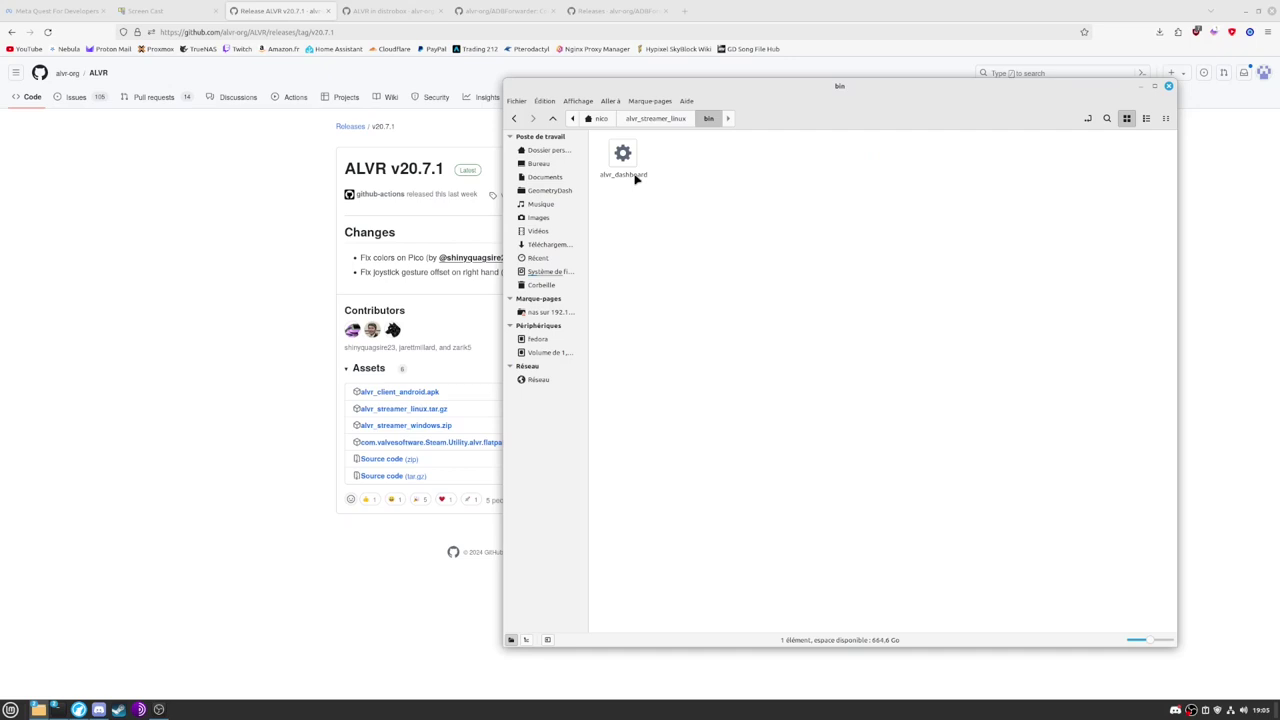
Launch alvr_dashboard from the bin folder and move its window clear of the file manager.
click(628, 157)
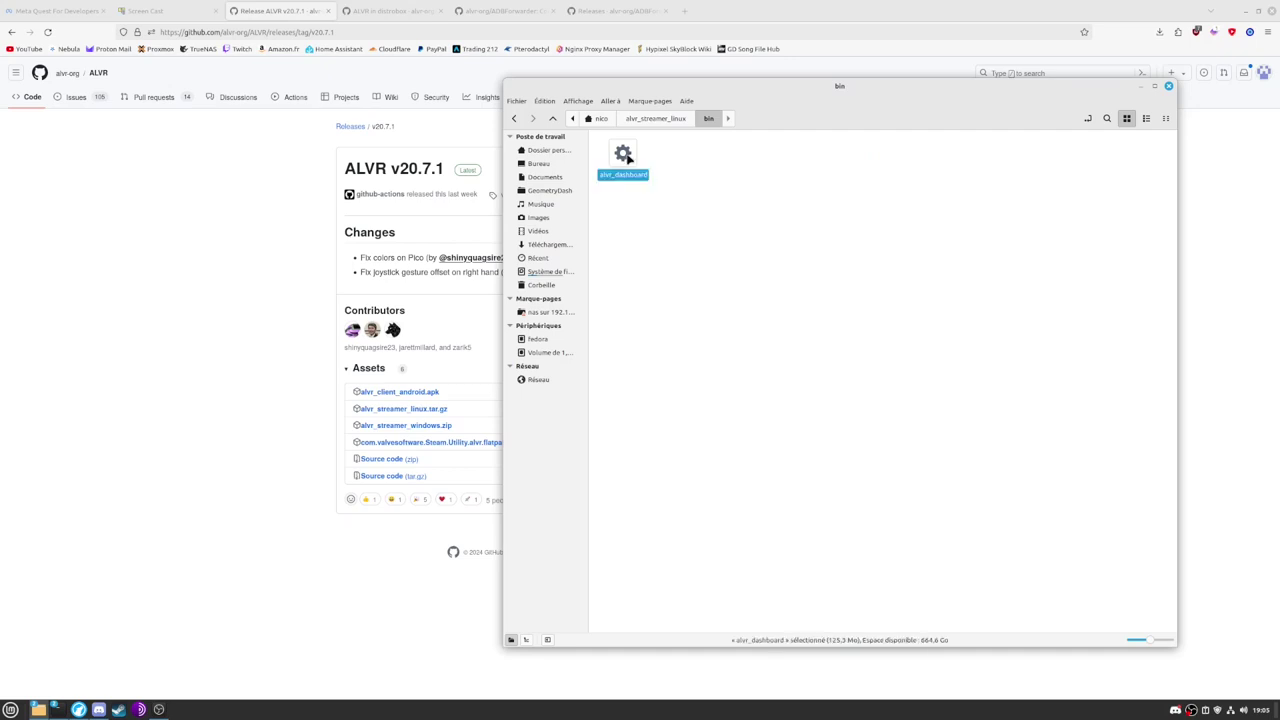
double_click(628, 157)
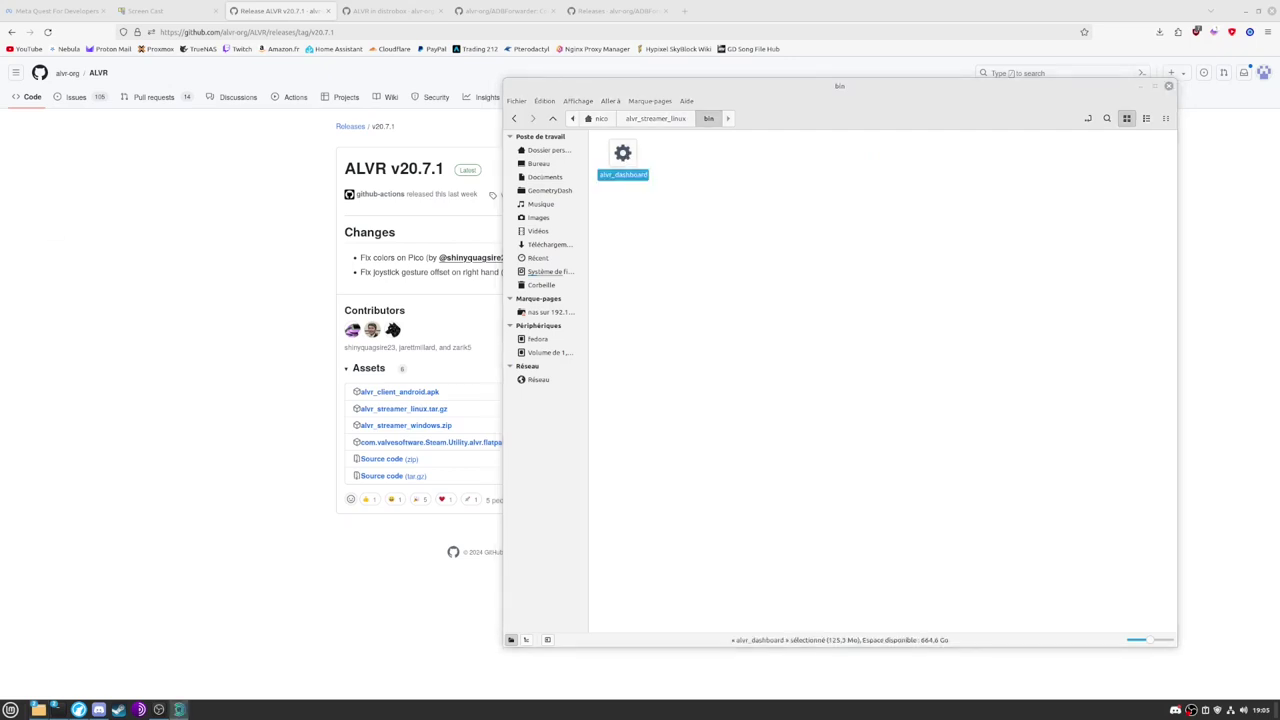
drag(35, 211, 383, 72)
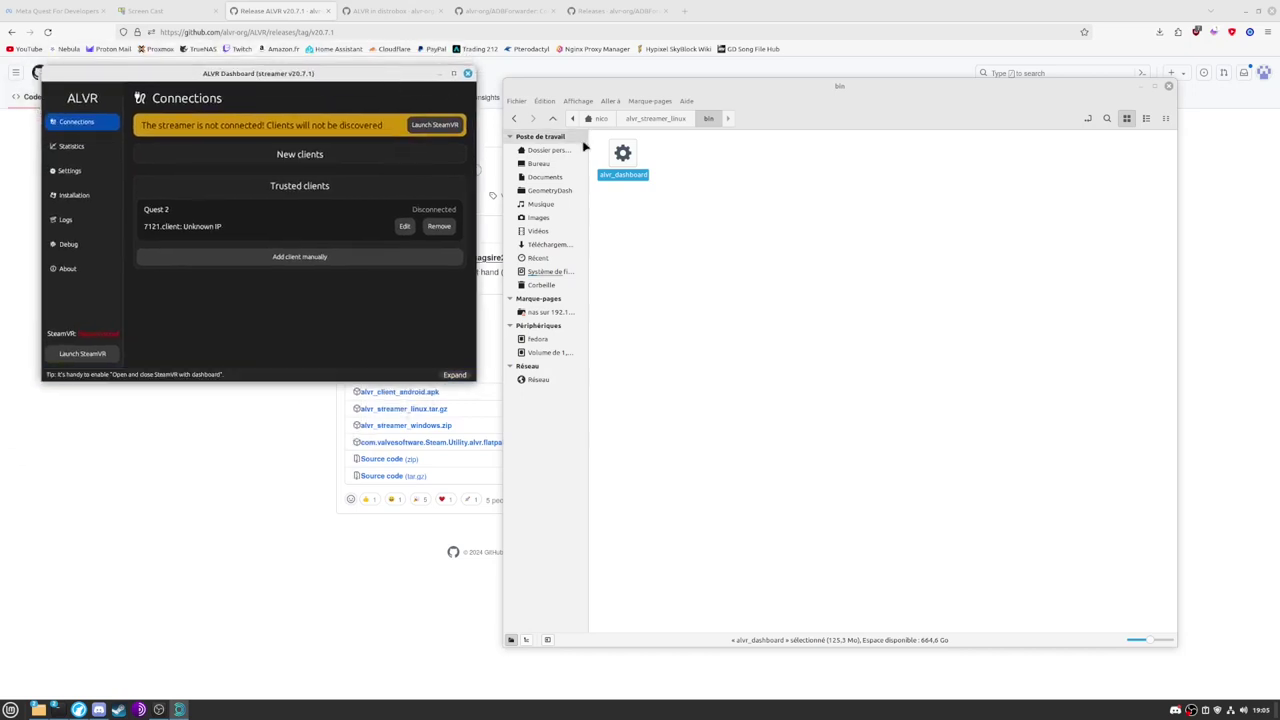
Check in alvr_dashboard's file properties whether it may be executed as a program, and close the properties.
right_click(612, 157)
click(663, 309)
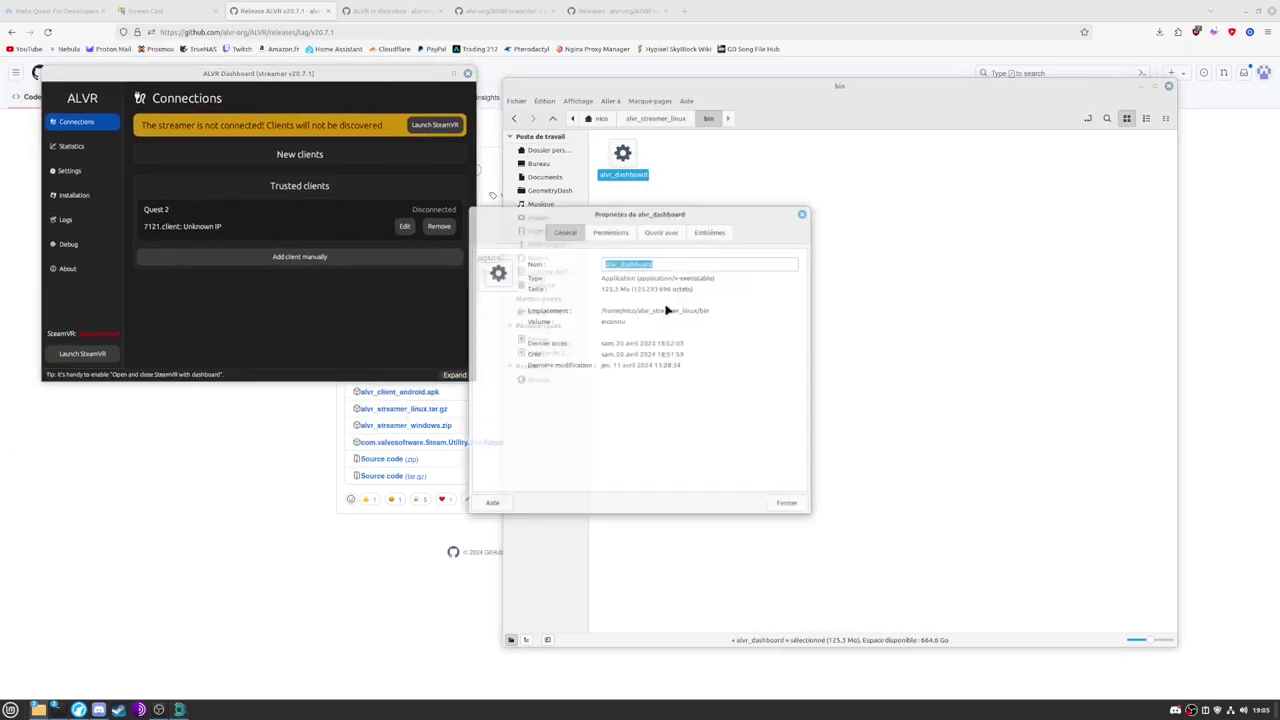
click(625, 230)
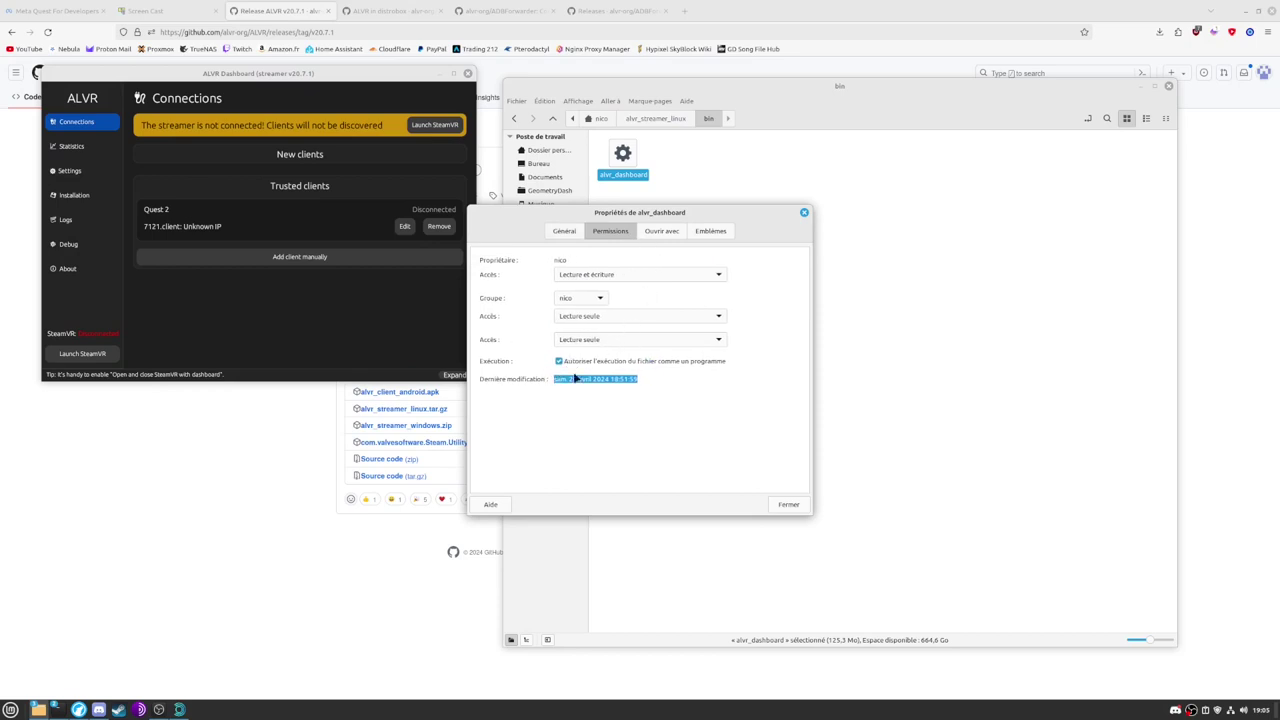
click(785, 504)
click(846, 506)
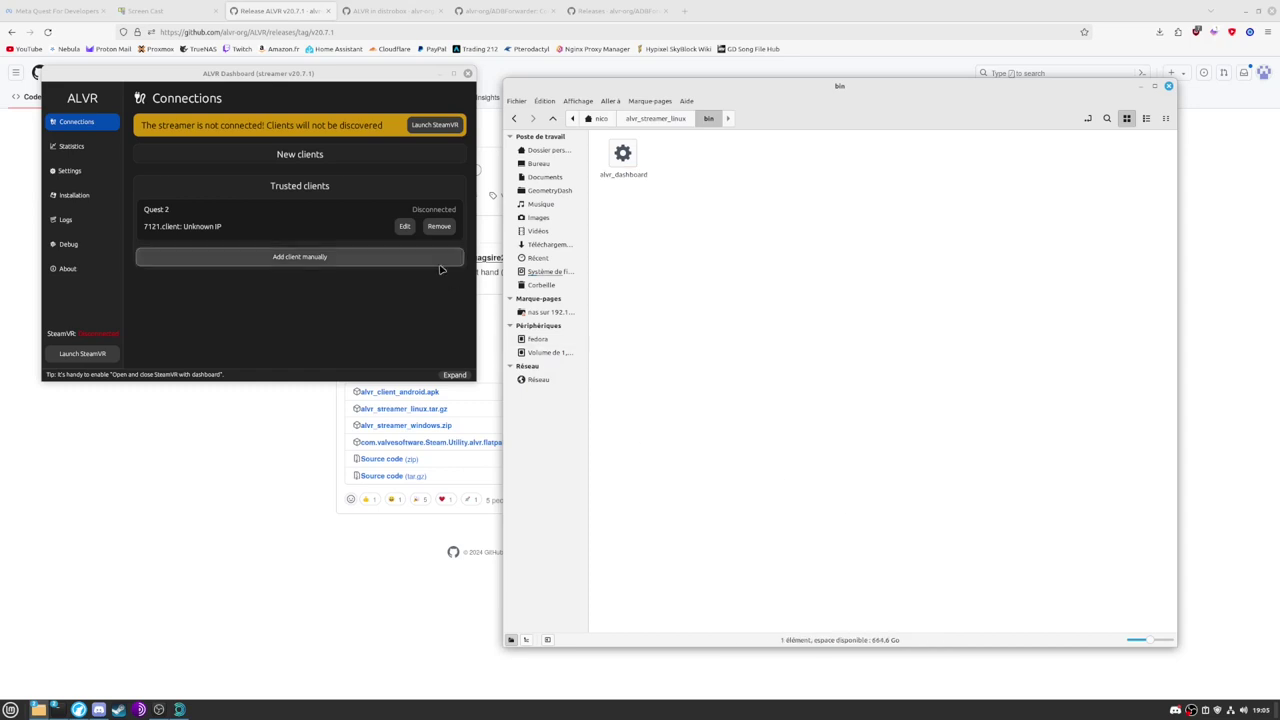
Remove the Quest 2 from the ALVR dashboard's trusted clients, and close the dashboard and the file manager.
click(440, 227)
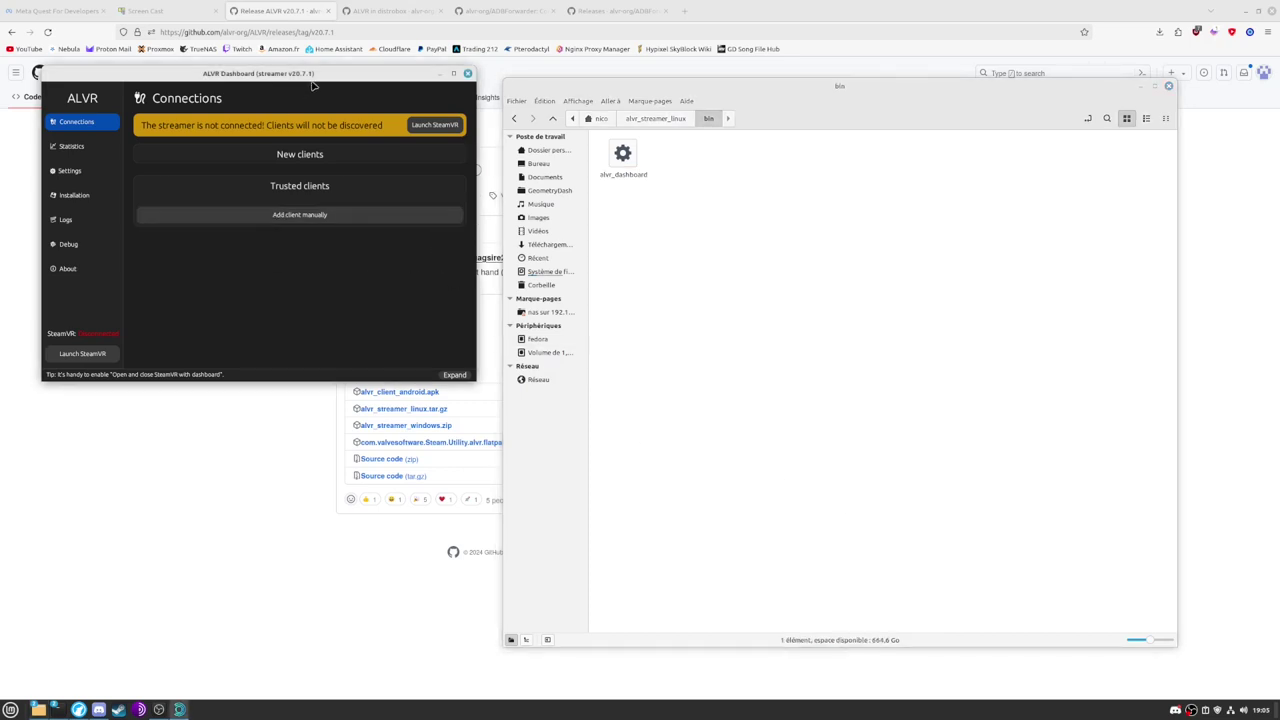
drag(315, 76, 331, 91)
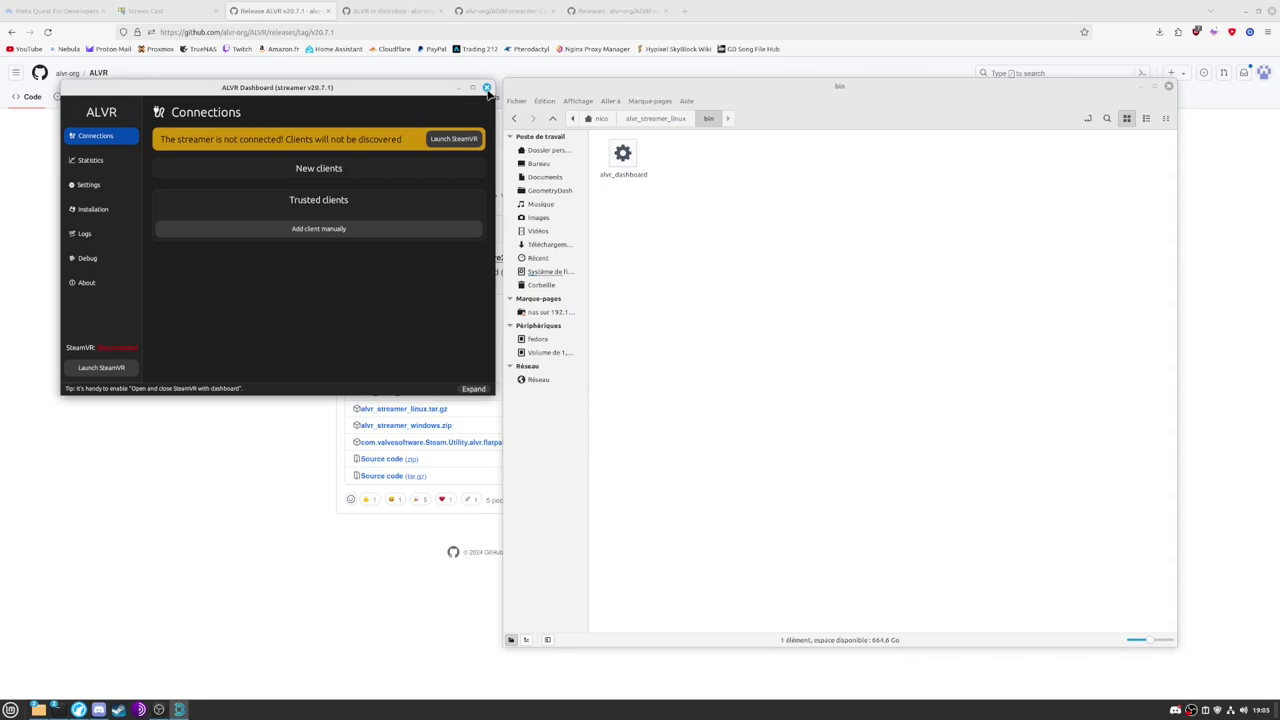
click(487, 89)
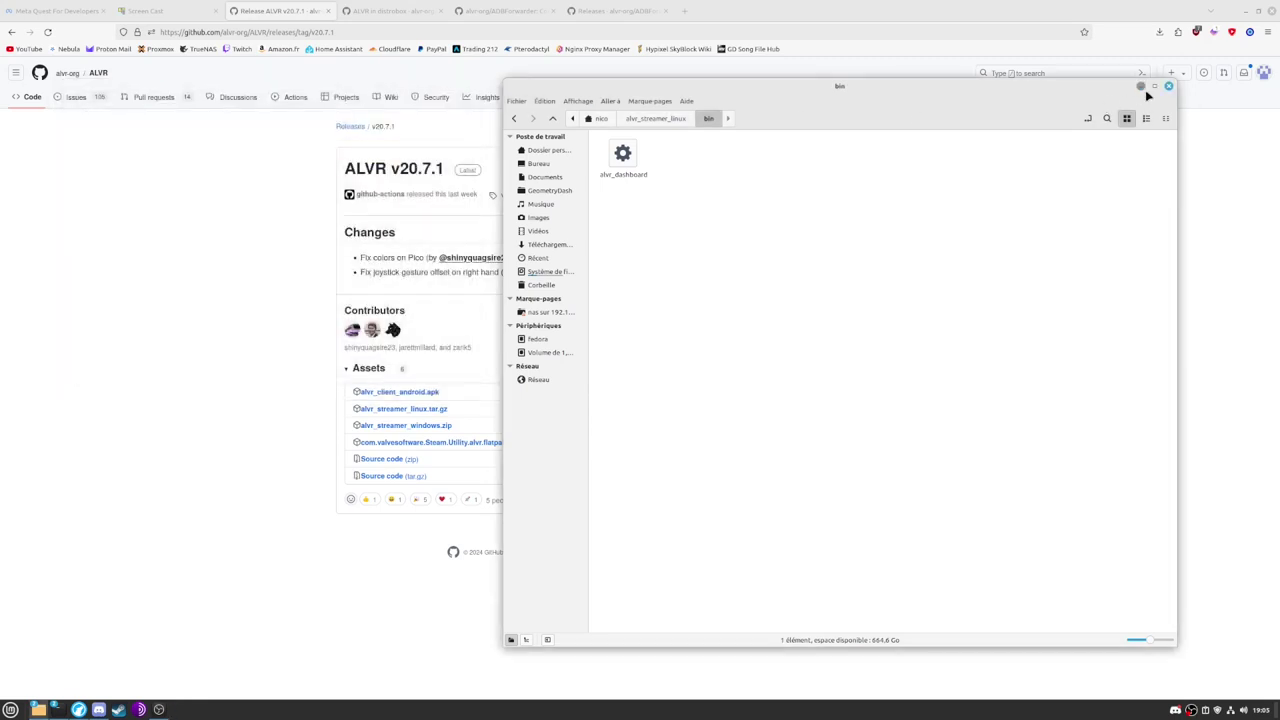
click(1165, 87)
Show the dependency list of the ALVR in distrobox wiki page and place the second terminal, at the home directory, beside it.
click(392, 10)
scroll(603, 217, up, 2)
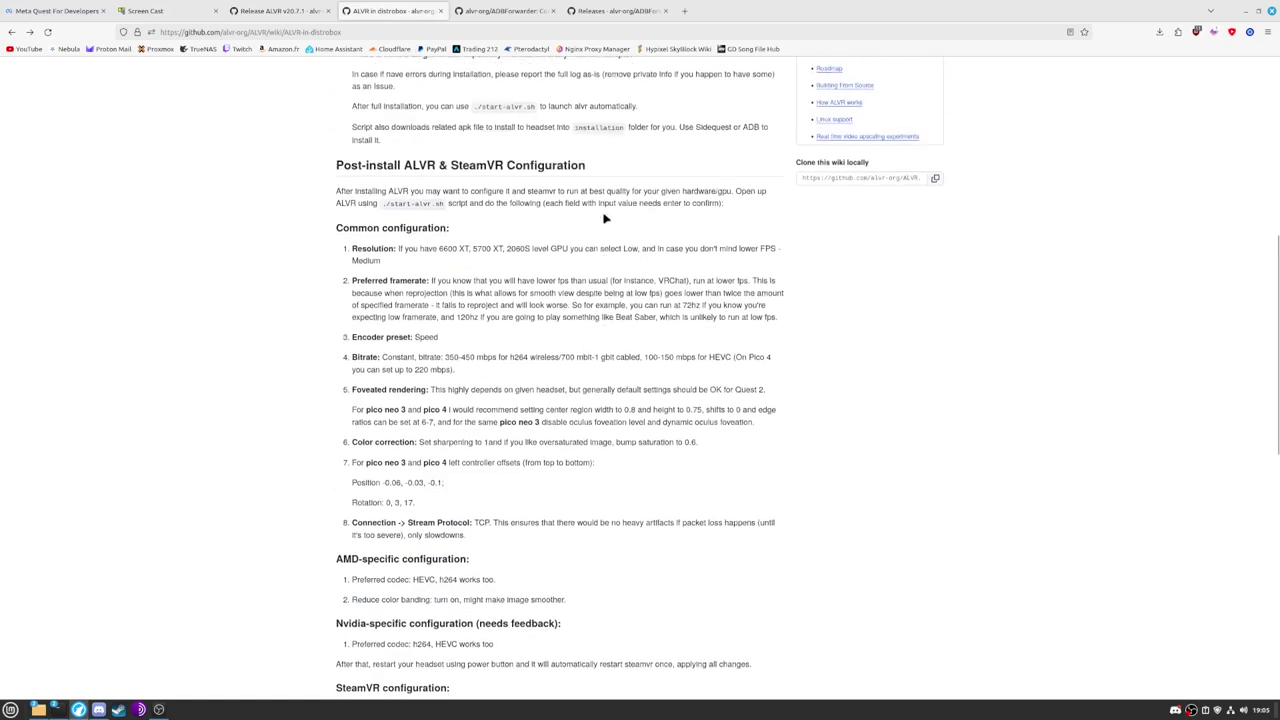
scroll(610, 233, up, 4)
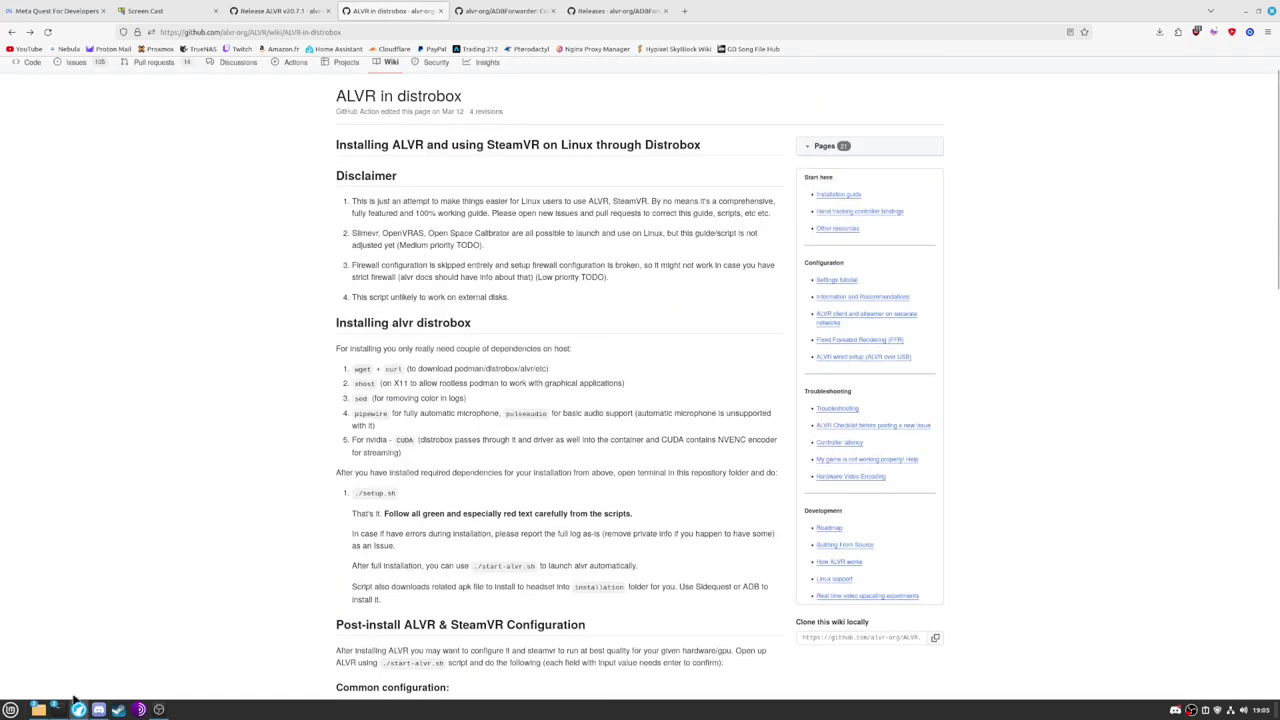
mouse_move(58, 708)
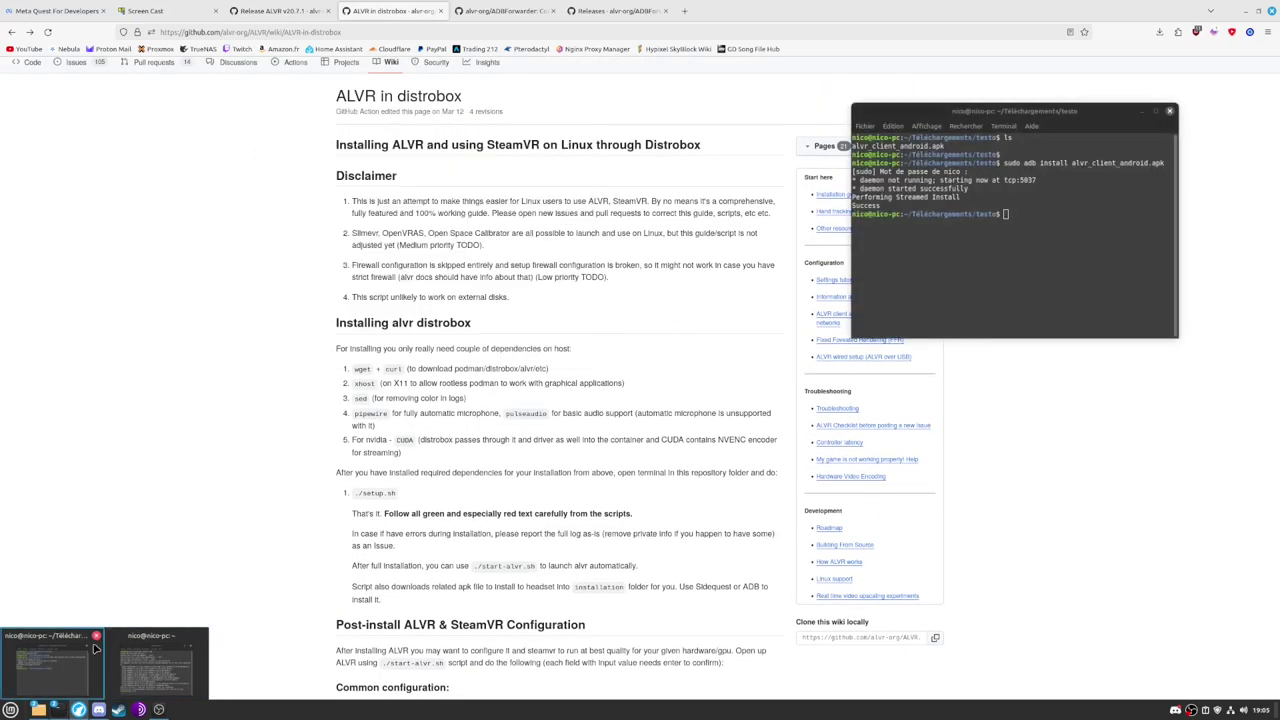
click(155, 660)
drag(470, 142, 946, 156)
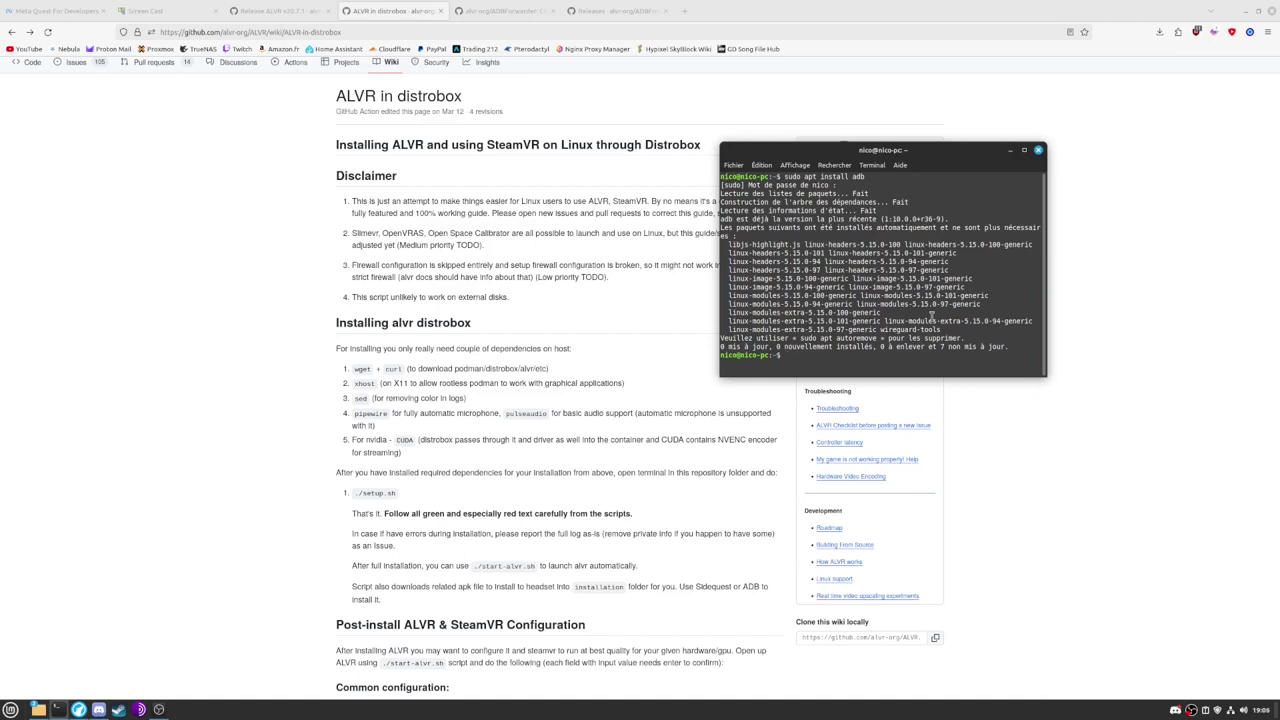
Check whether the wget, curl, xhost and pipewire dependencies are installed by running each command in the terminal.
text(wget)
key(Return)
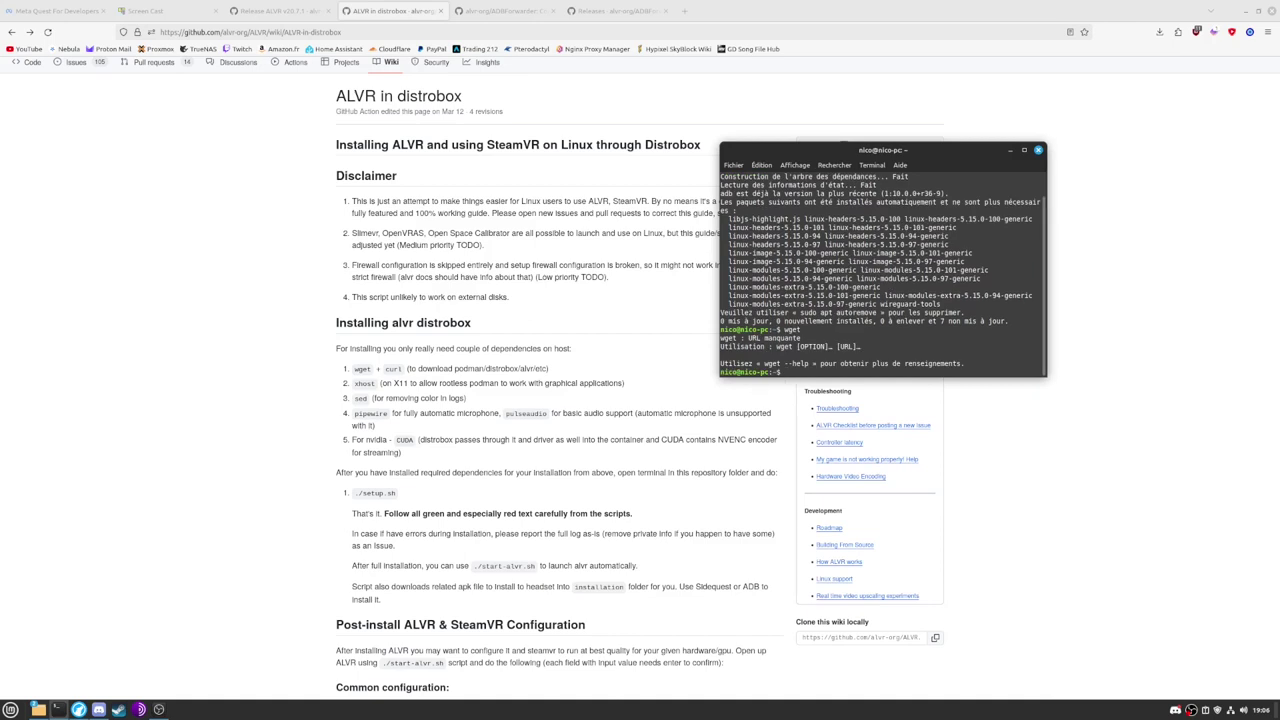
text(curl)
key(Return)
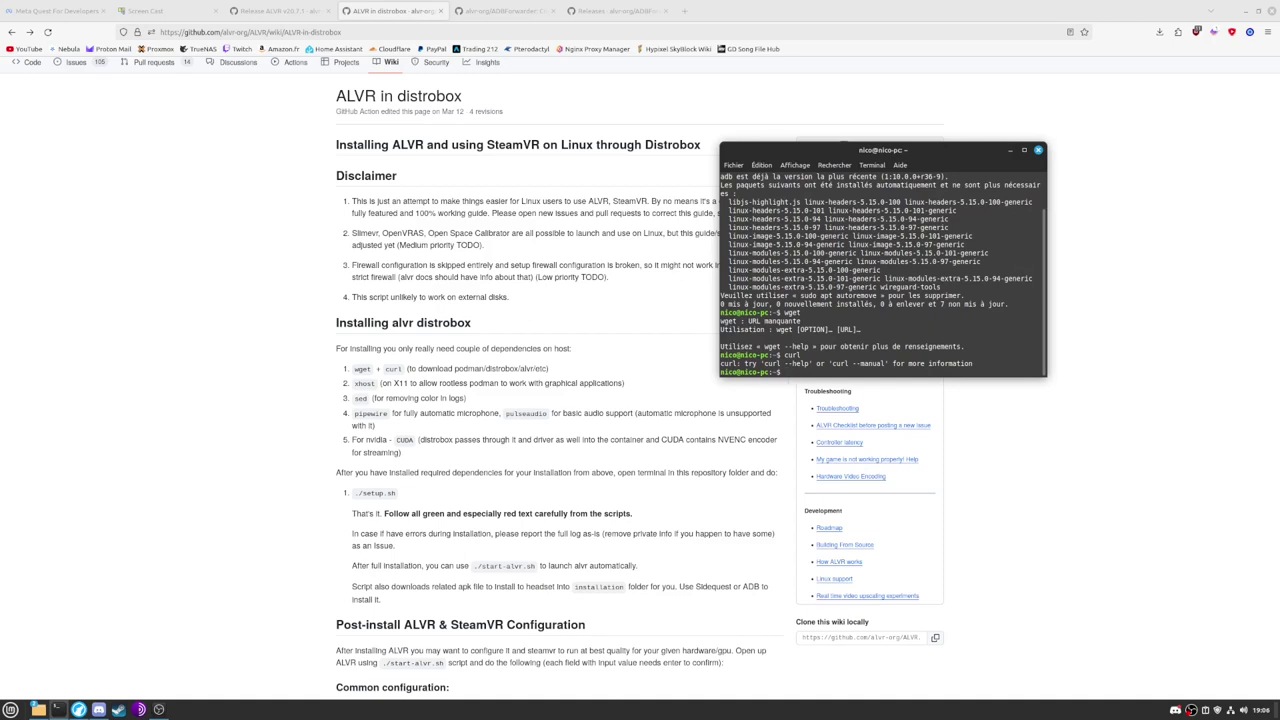
text(st)
key(Return)
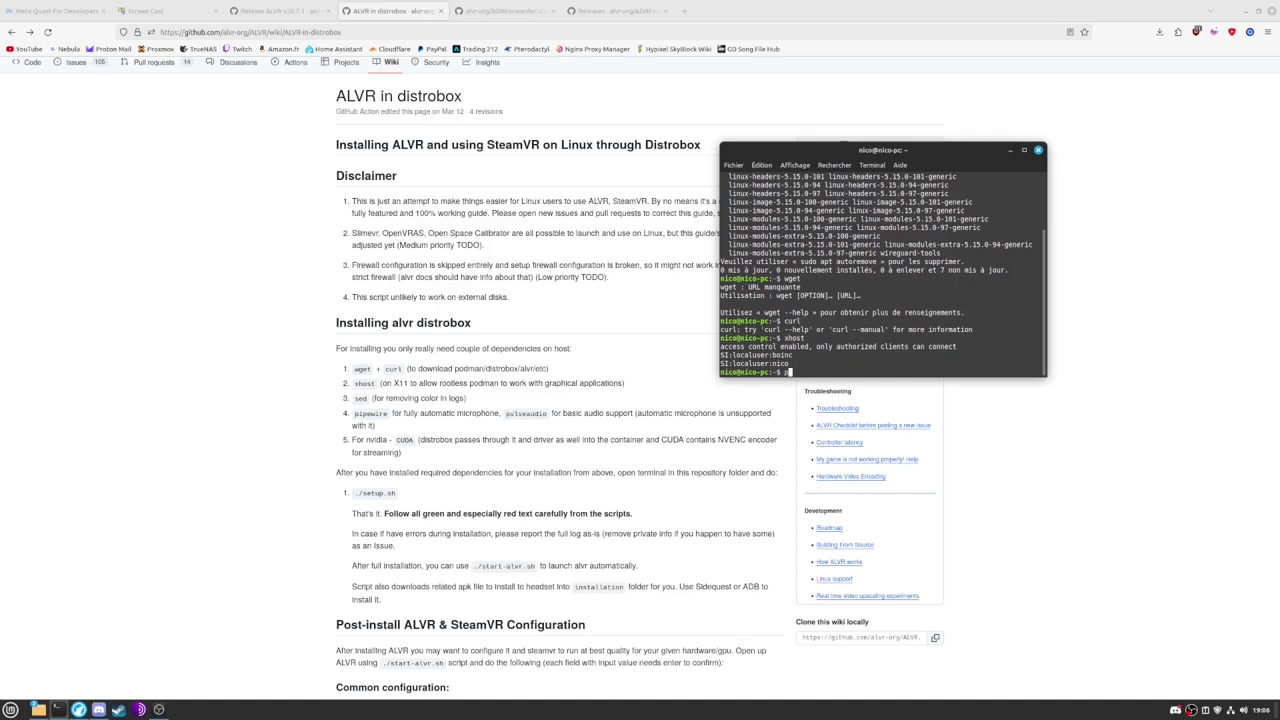
text(pipewire)
key(Return)
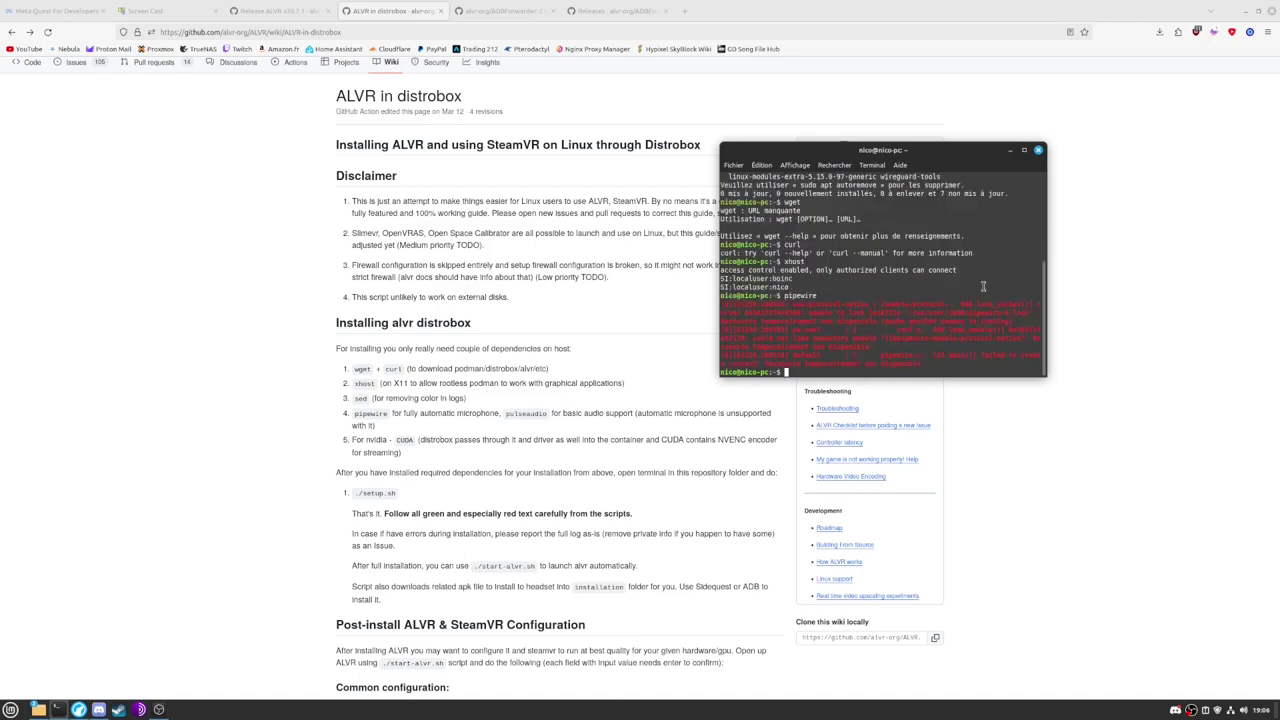
drag(960, 370, 945, 298)
click(945, 298)
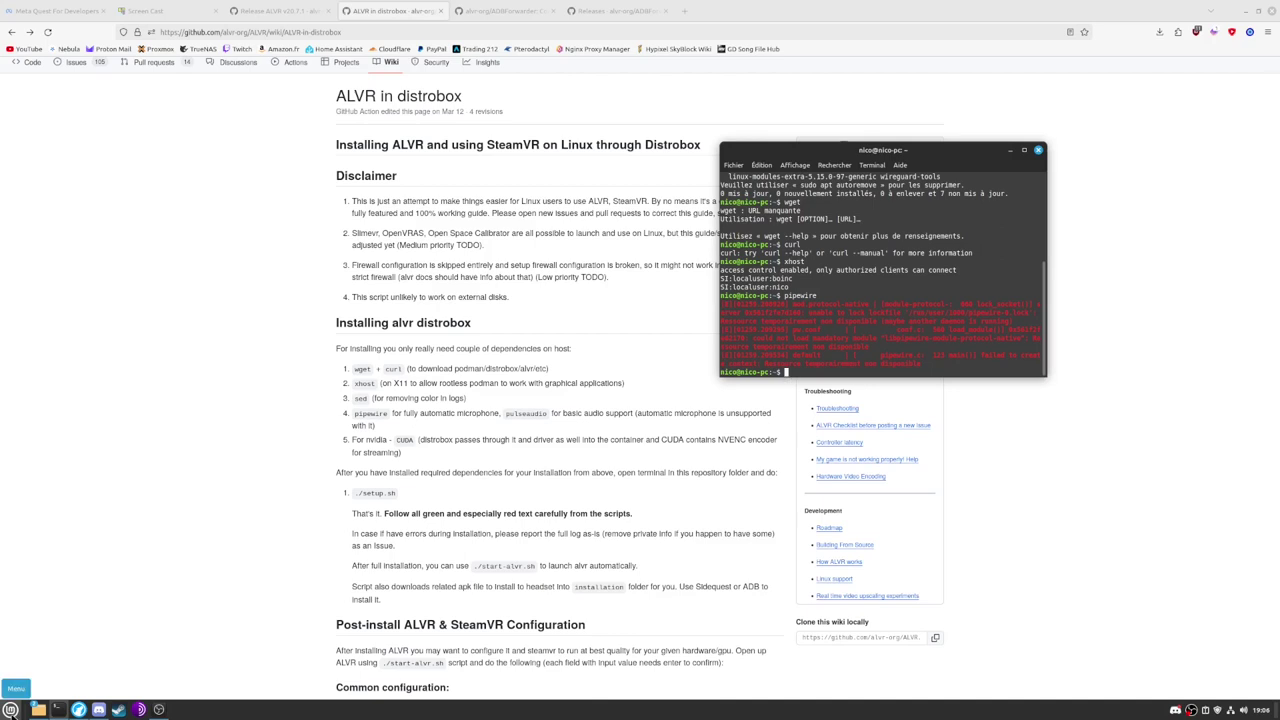
Switch to the software manager Logithèque, search for "cuda" and view the details of Nvidia-cuda-toolkit.
click(10, 709)
click(31, 458)
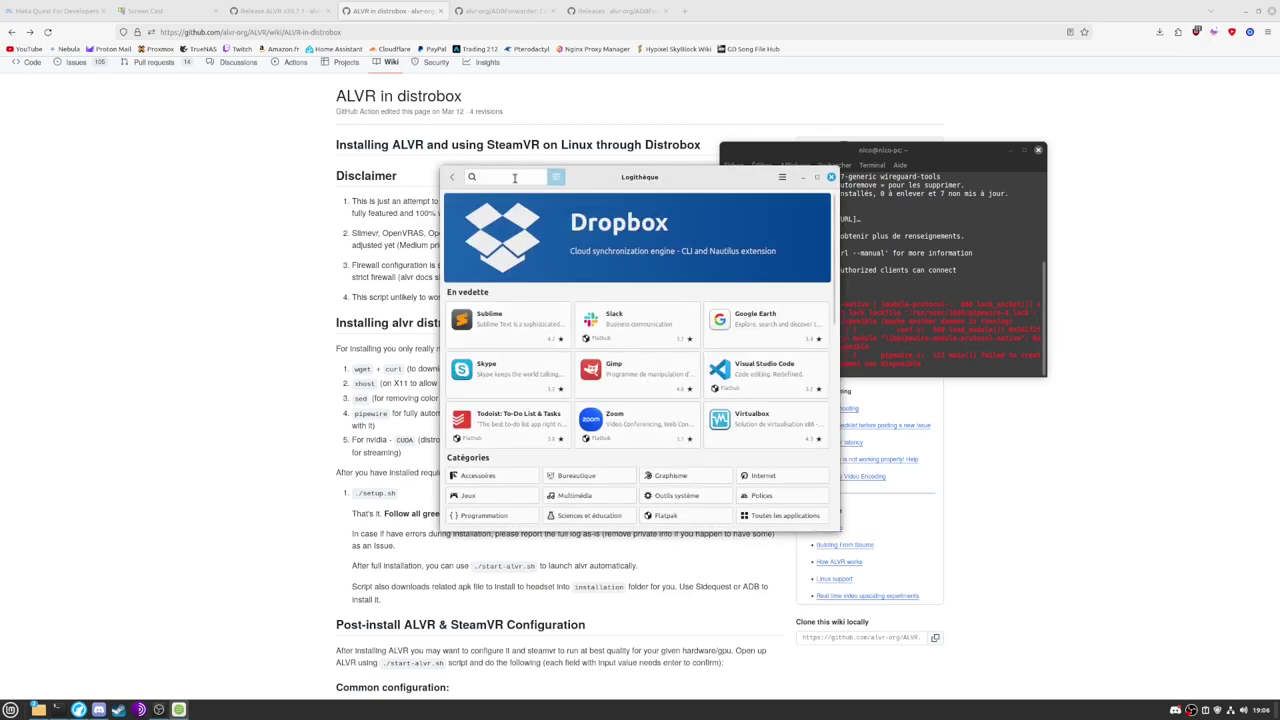
text(cuda)
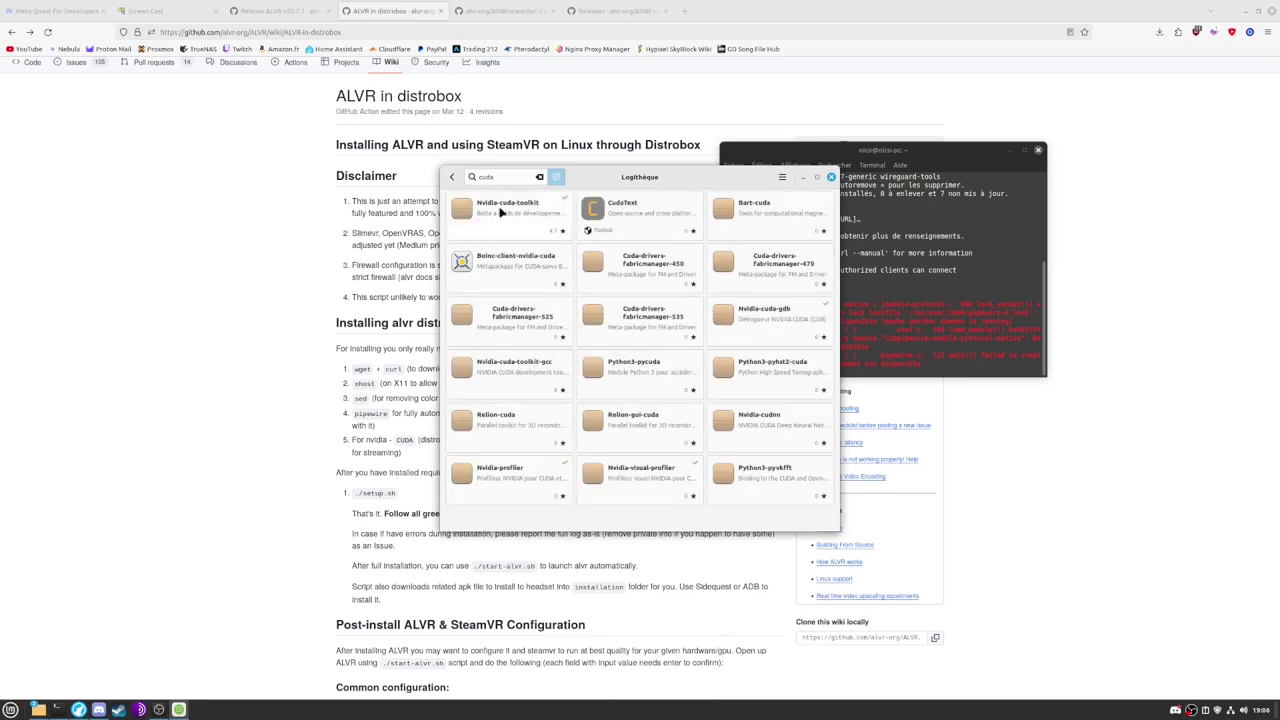
click(502, 212)
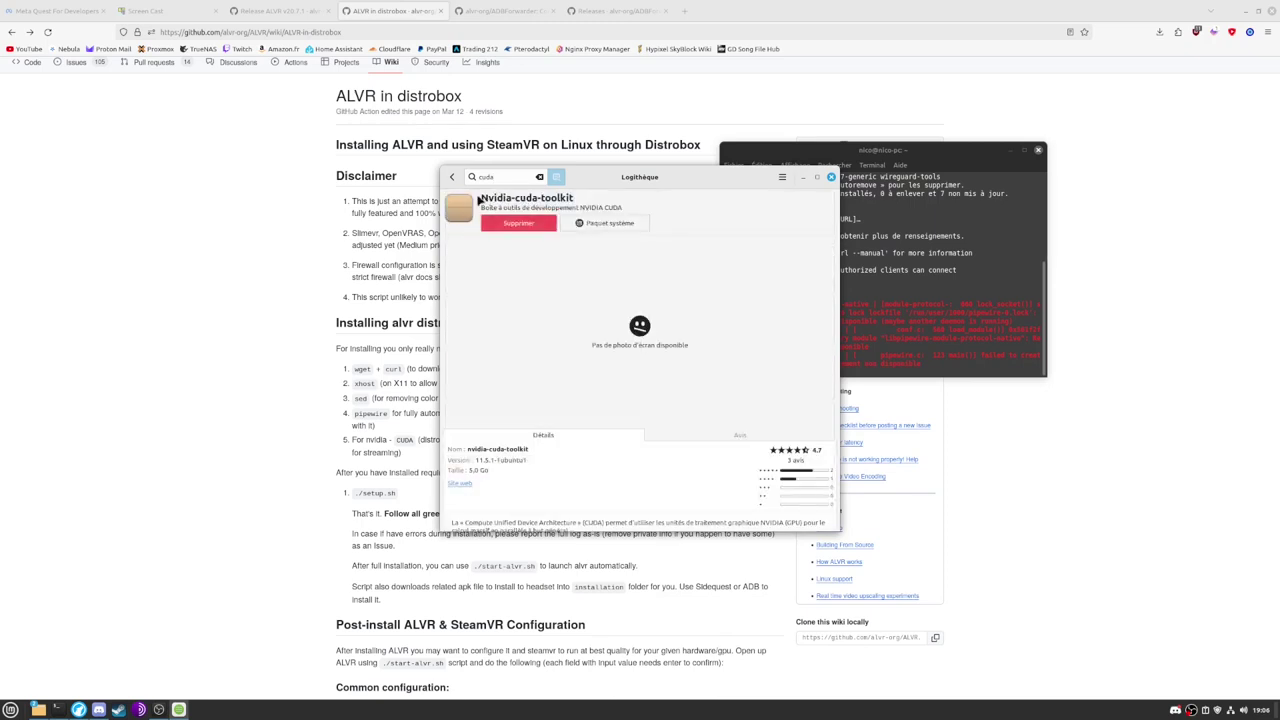
Close the software manager and launch alvr_dashboard from the alvr_streamer_linux bin folder, minimizing the file manager.
click(831, 176)
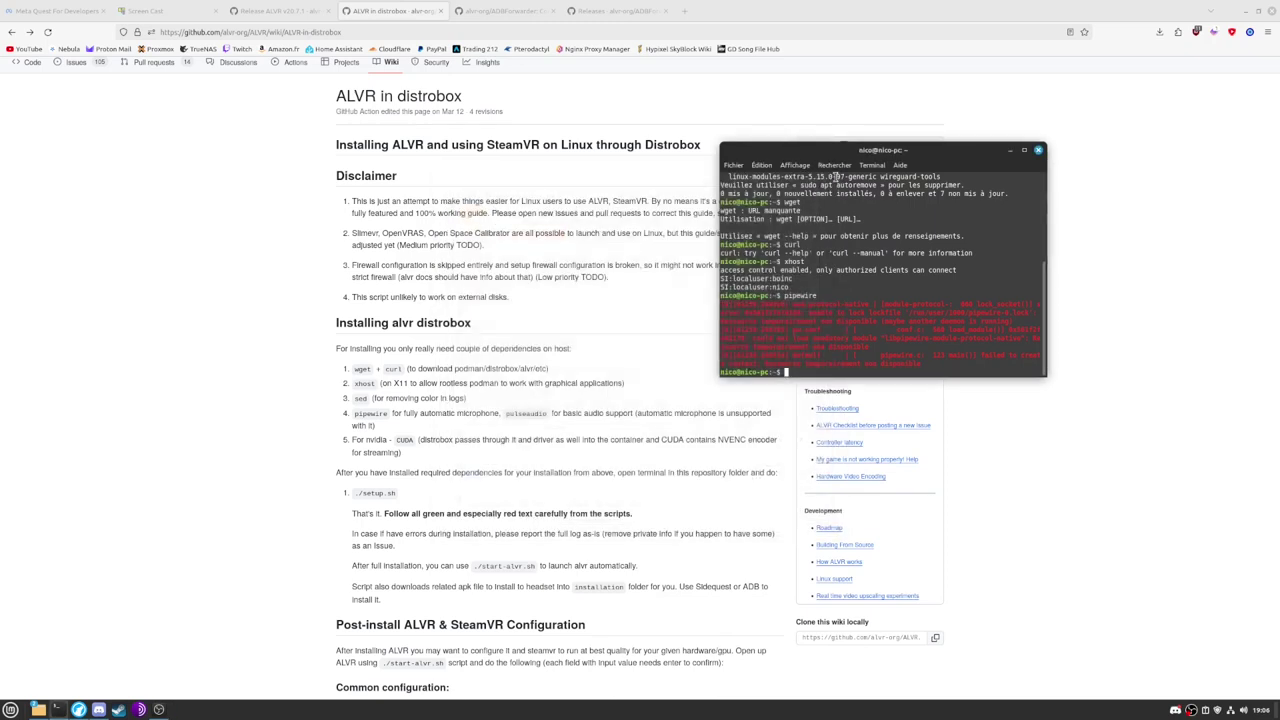
drag(898, 151, 1003, 113)
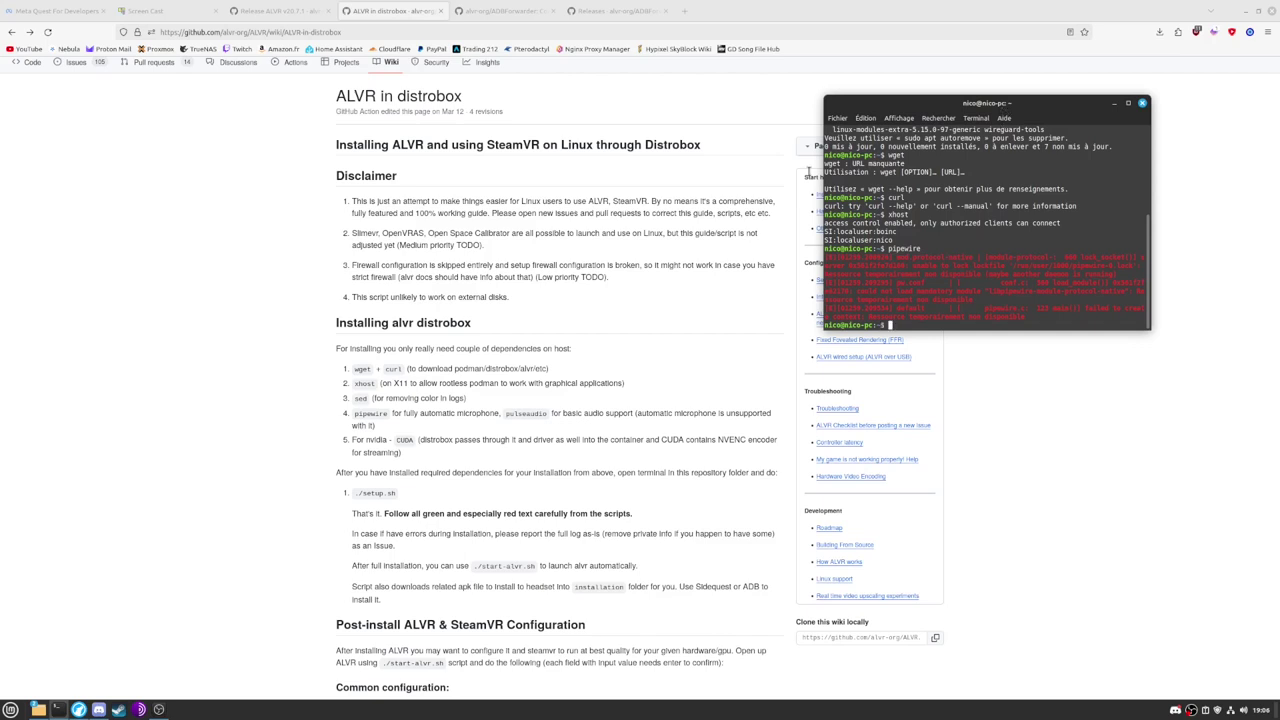
mouse_move(40, 709)
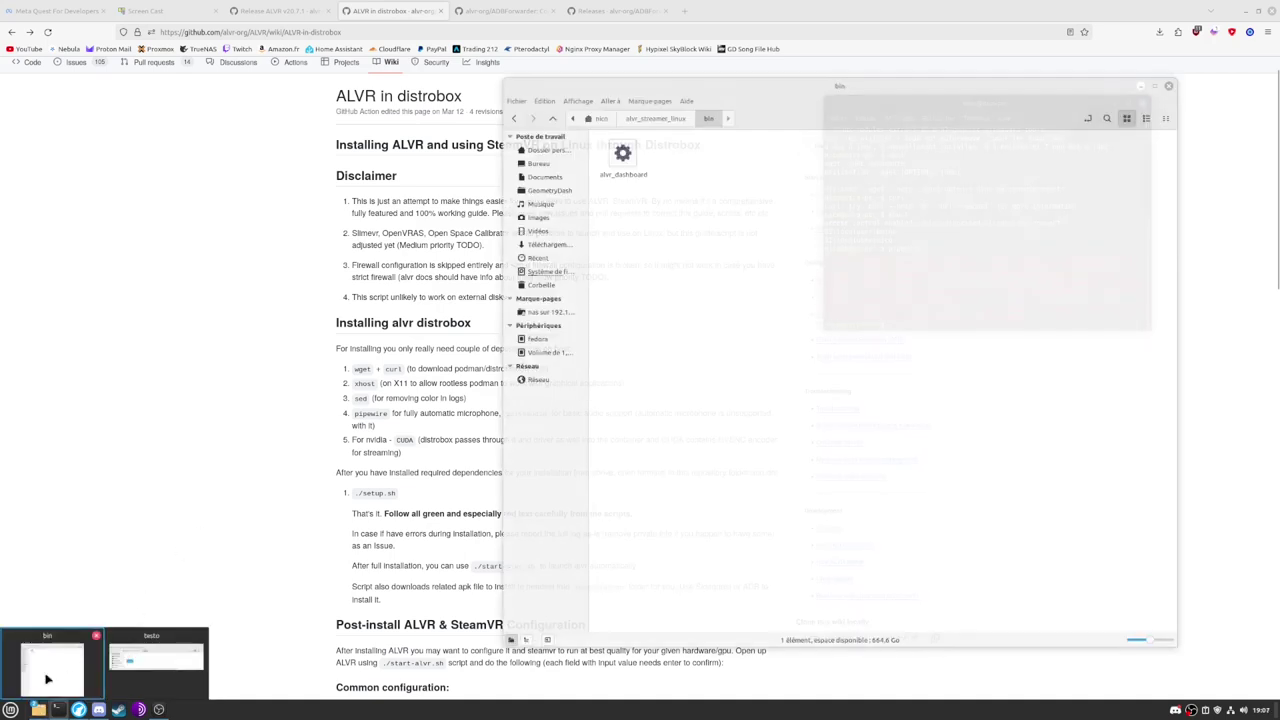
click(47, 679)
click(612, 168)
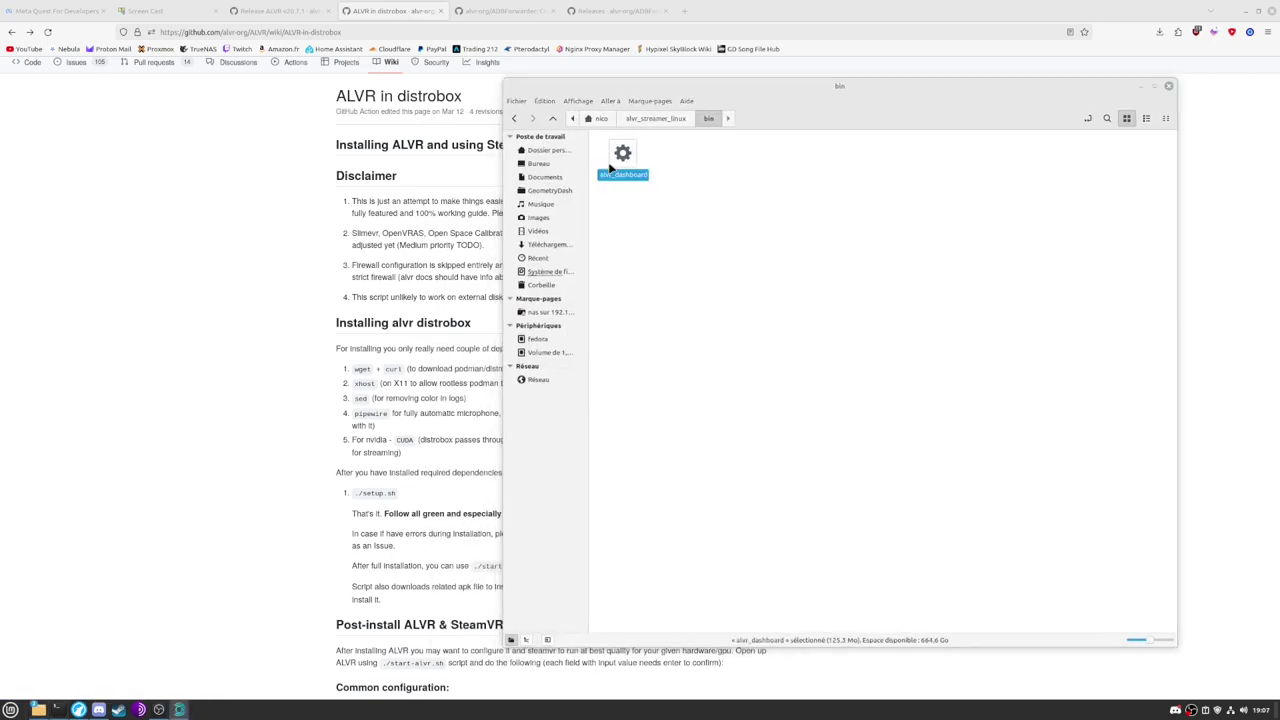
click(1141, 86)
drag(337, 211, 493, 167)
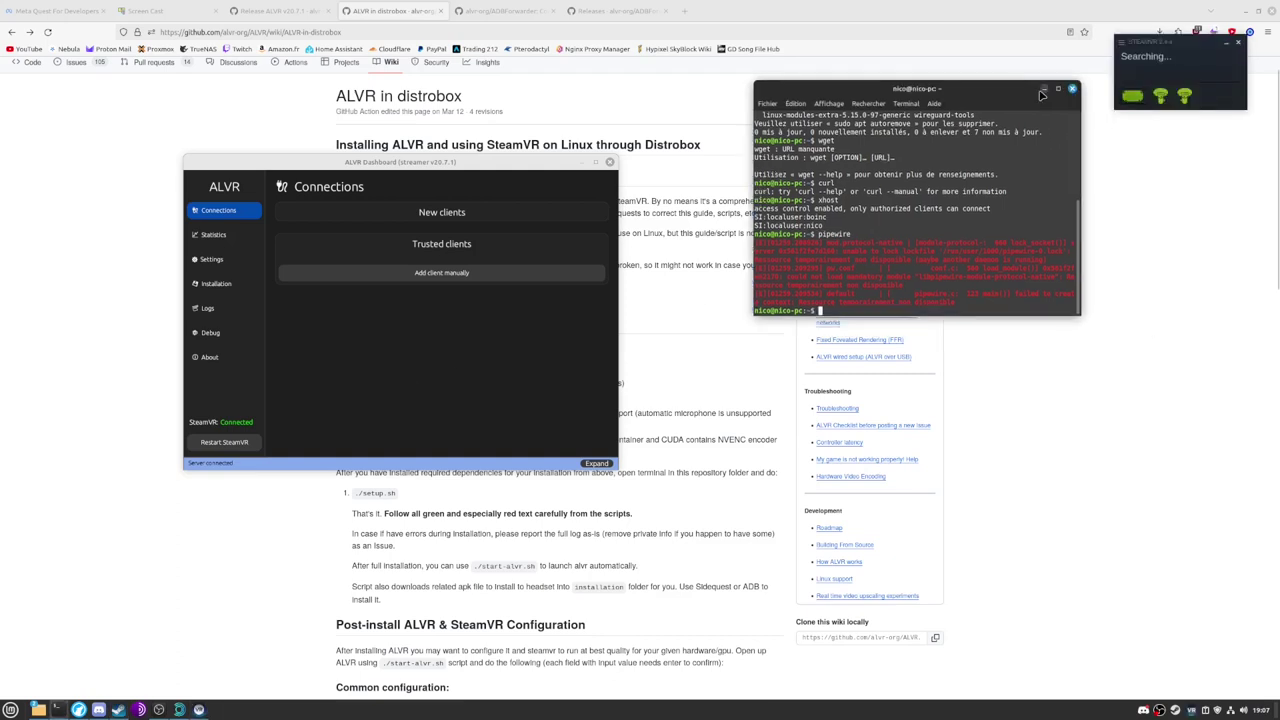
Minimize the terminal and arrange the SteamVR status window and the ALVR dashboard over the wiki page.
click(1115, 103)
drag(1101, 92, 1028, 126)
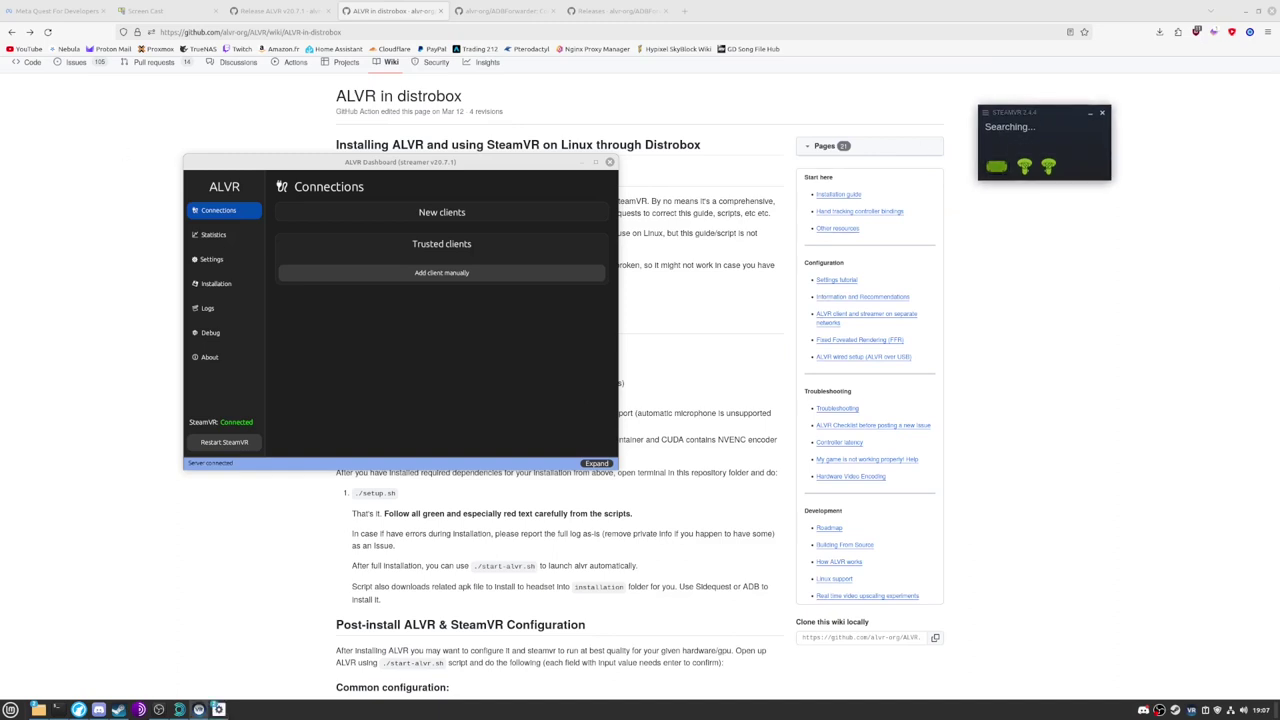
drag(415, 162, 444, 122)
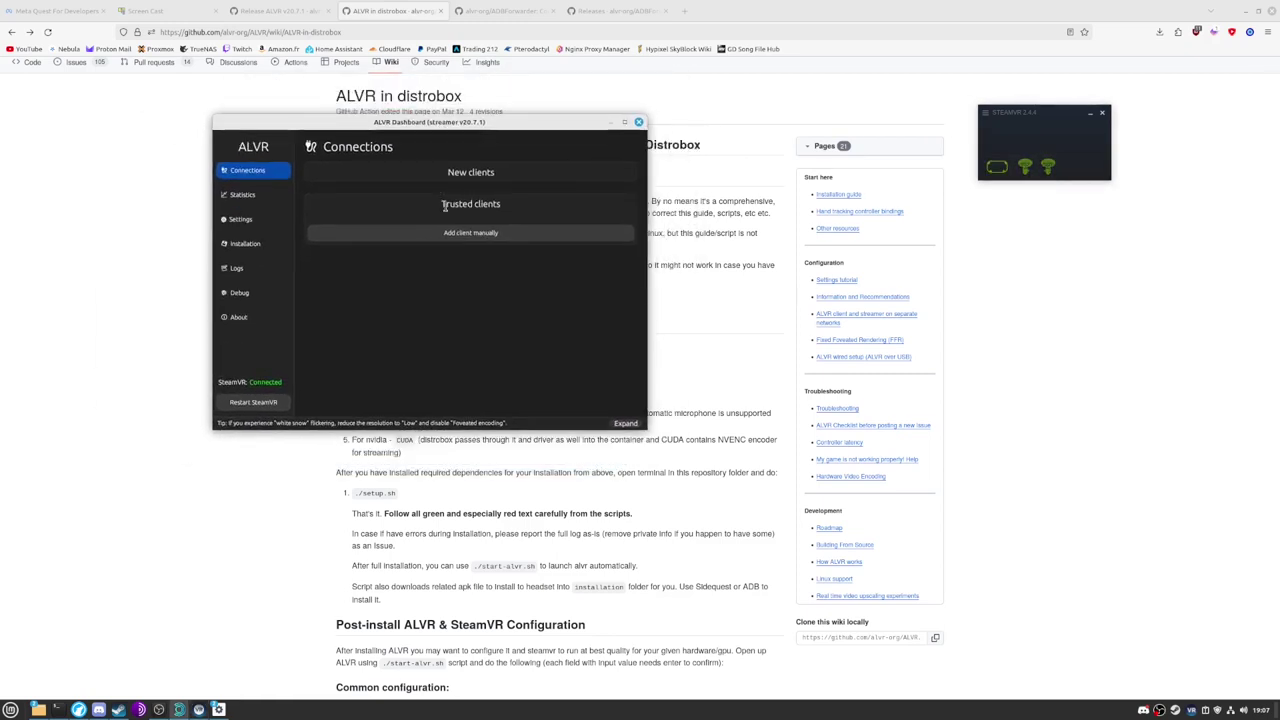
drag(444, 204, 501, 174)
click(486, 204)
click(501, 174)
drag(501, 174, 400, 174)
click(400, 174)
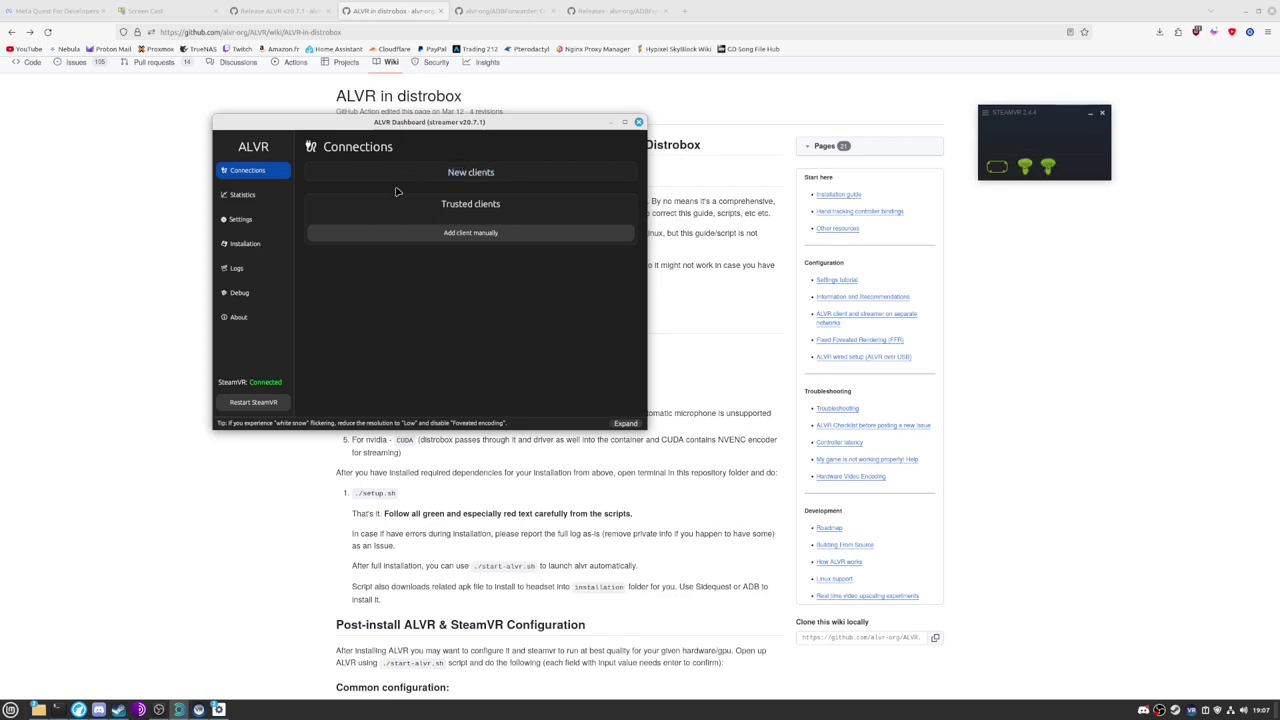
Add a trusted client manually with hostname 7121.client and IP address 192.168.1.58, and save the connection.
click(440, 235)
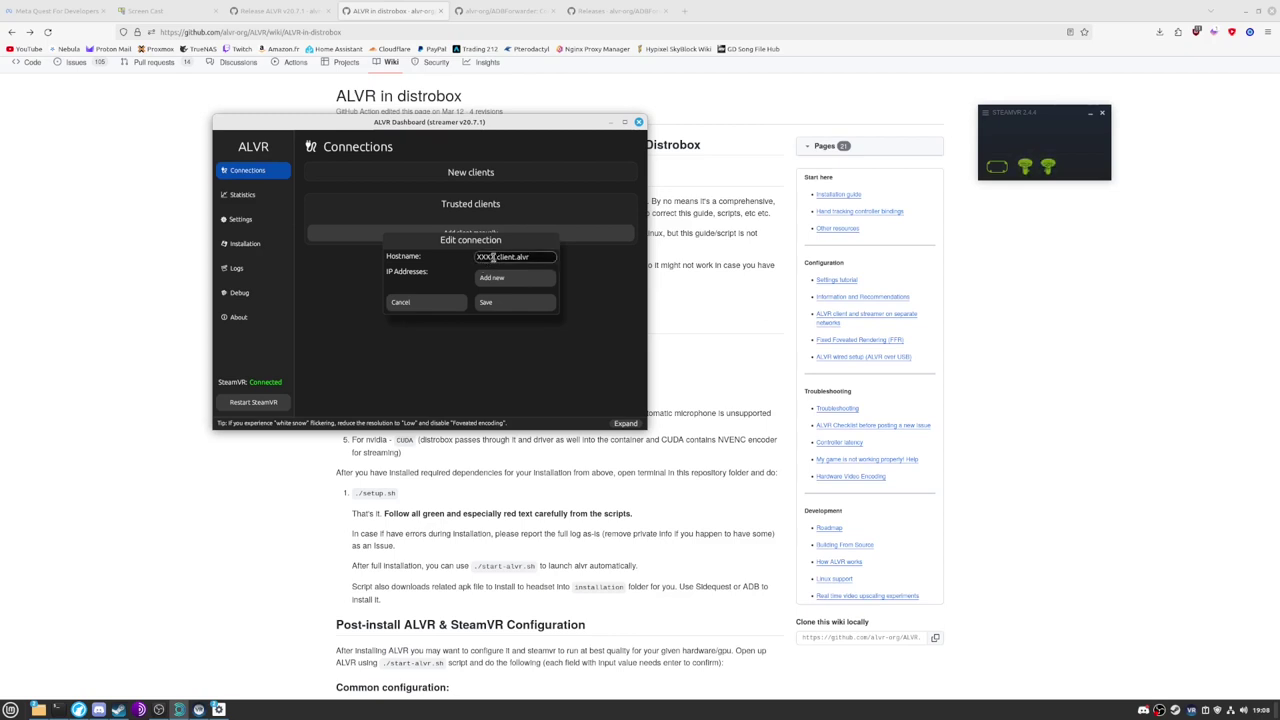
drag(493, 257, 461, 254)
text(7121)
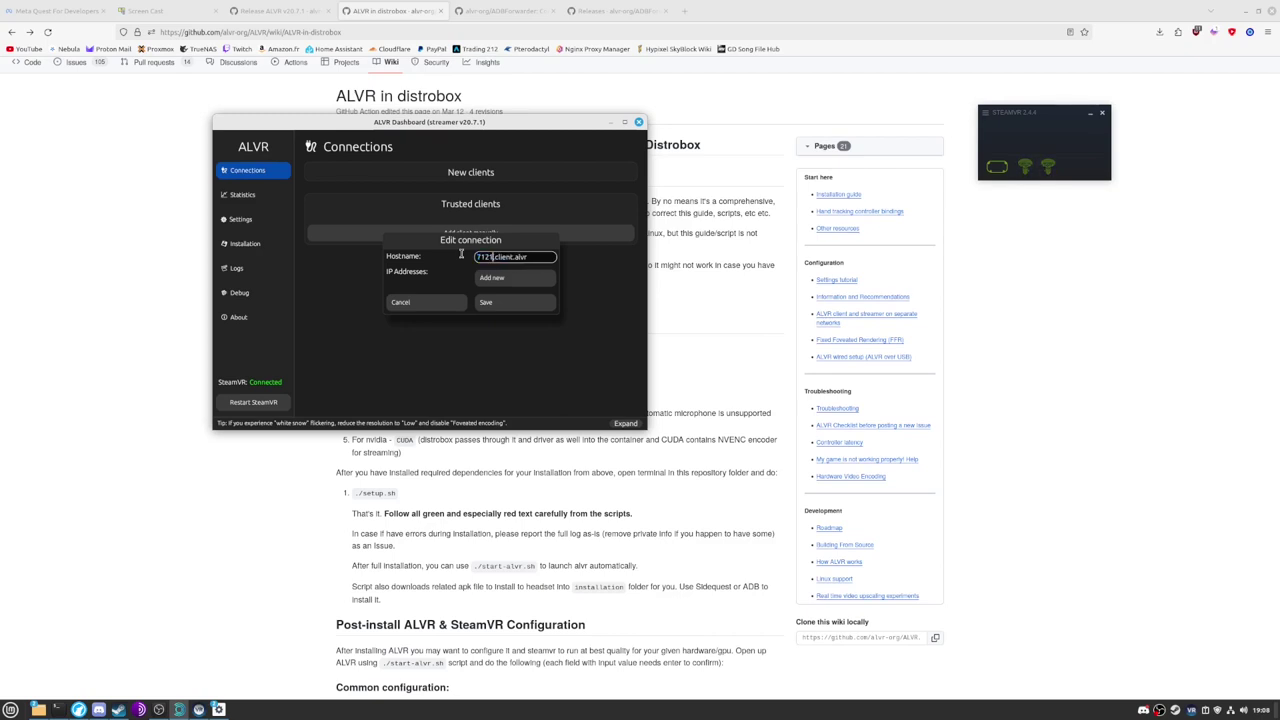
drag(544, 257, 516, 259)
key(BackSpace)
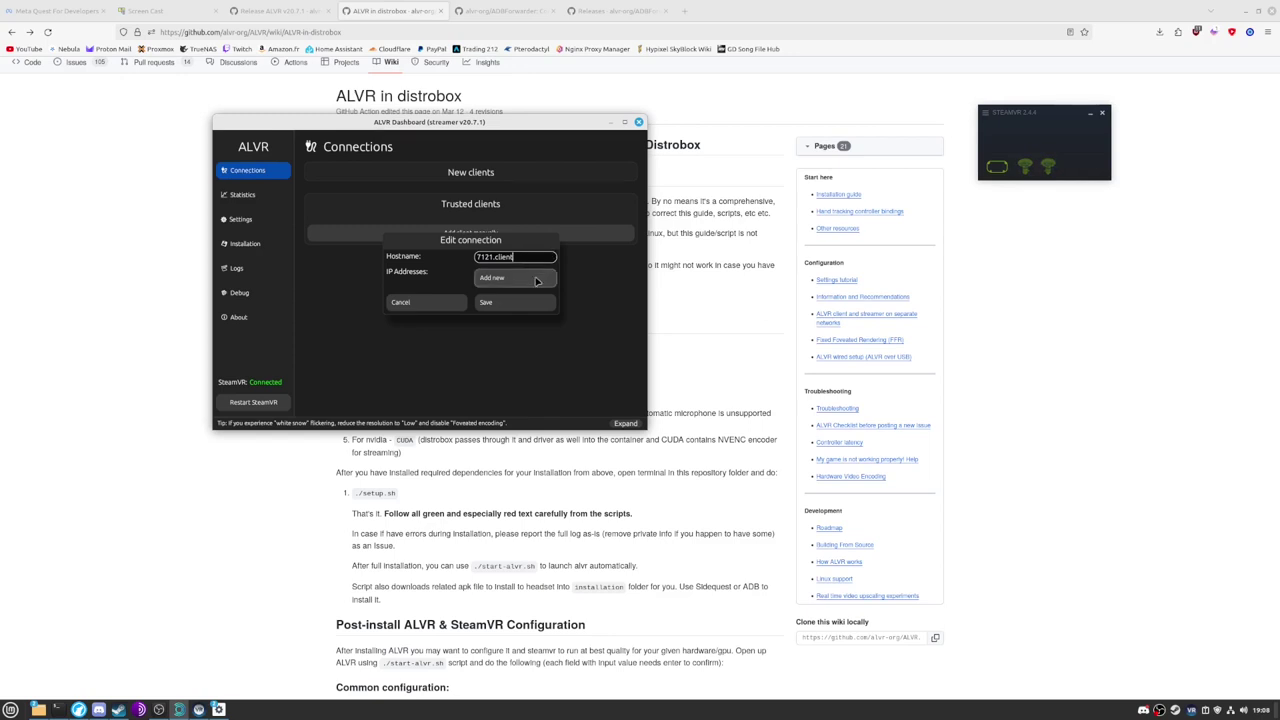
click(536, 281)
drag(504, 266, 518, 266)
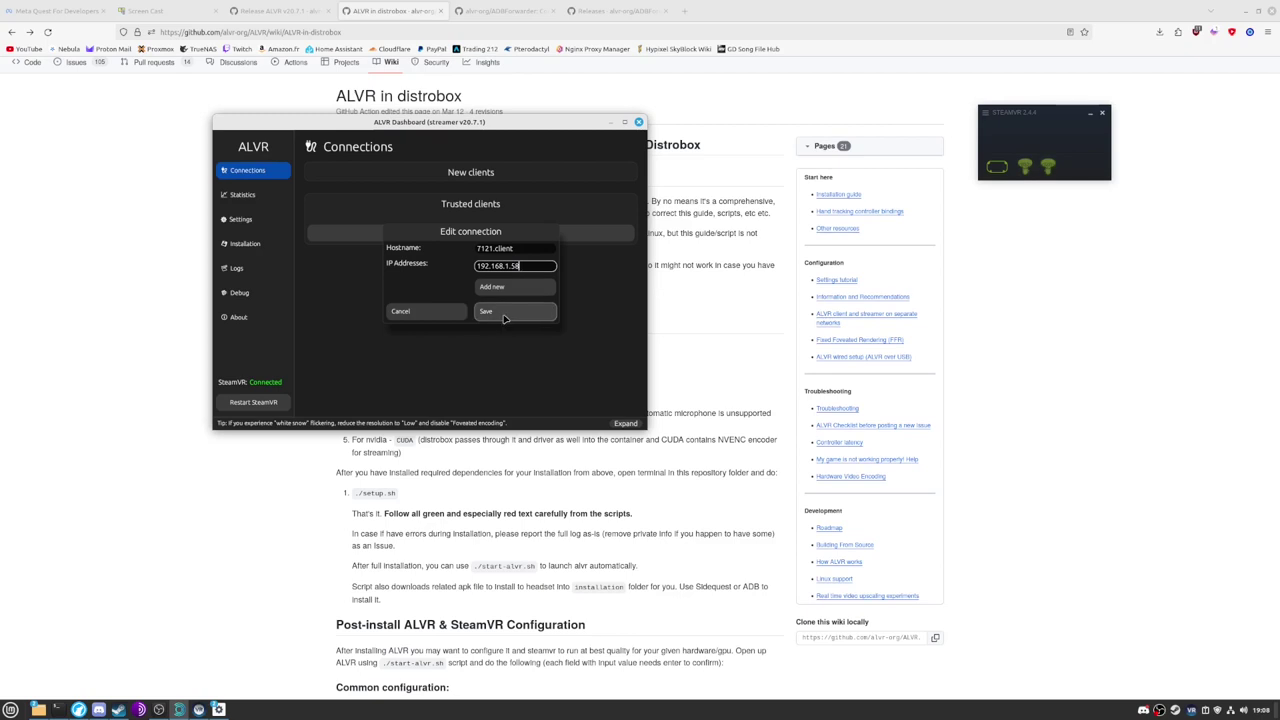
click(505, 315)
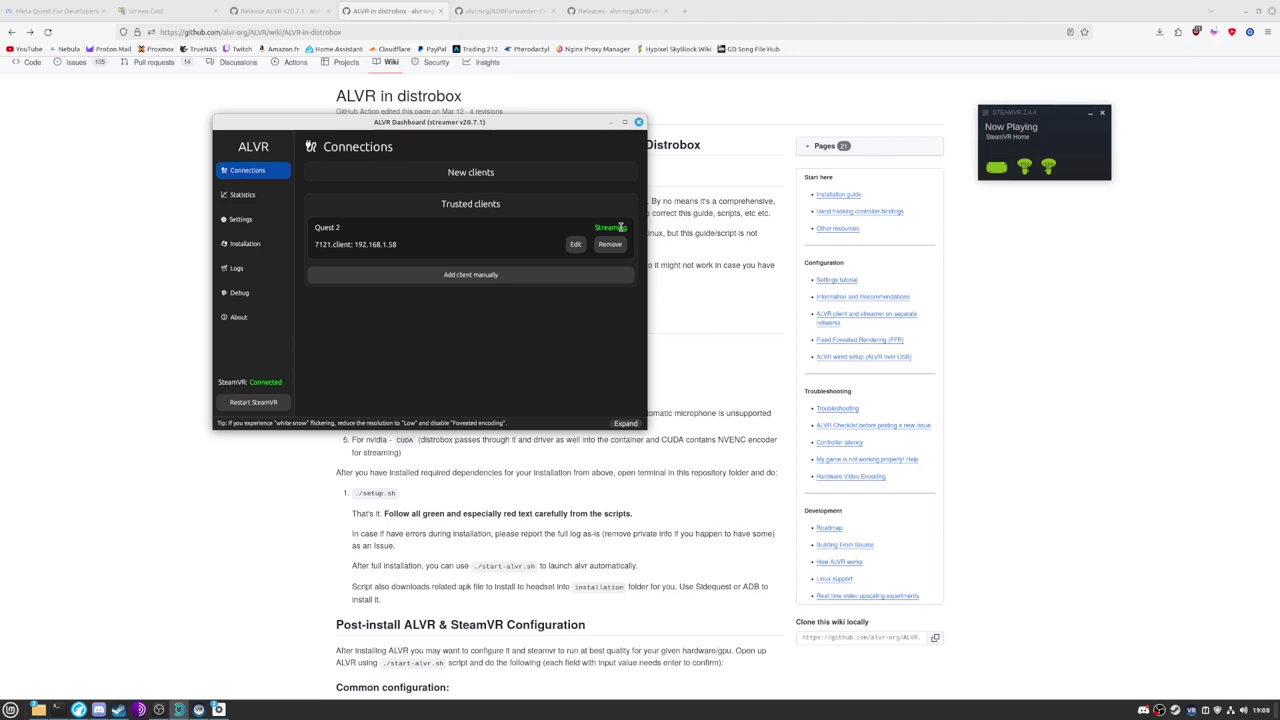
Display the VR View from SteamVR and place its window beside the ALVR dashboard.
click(987, 114)
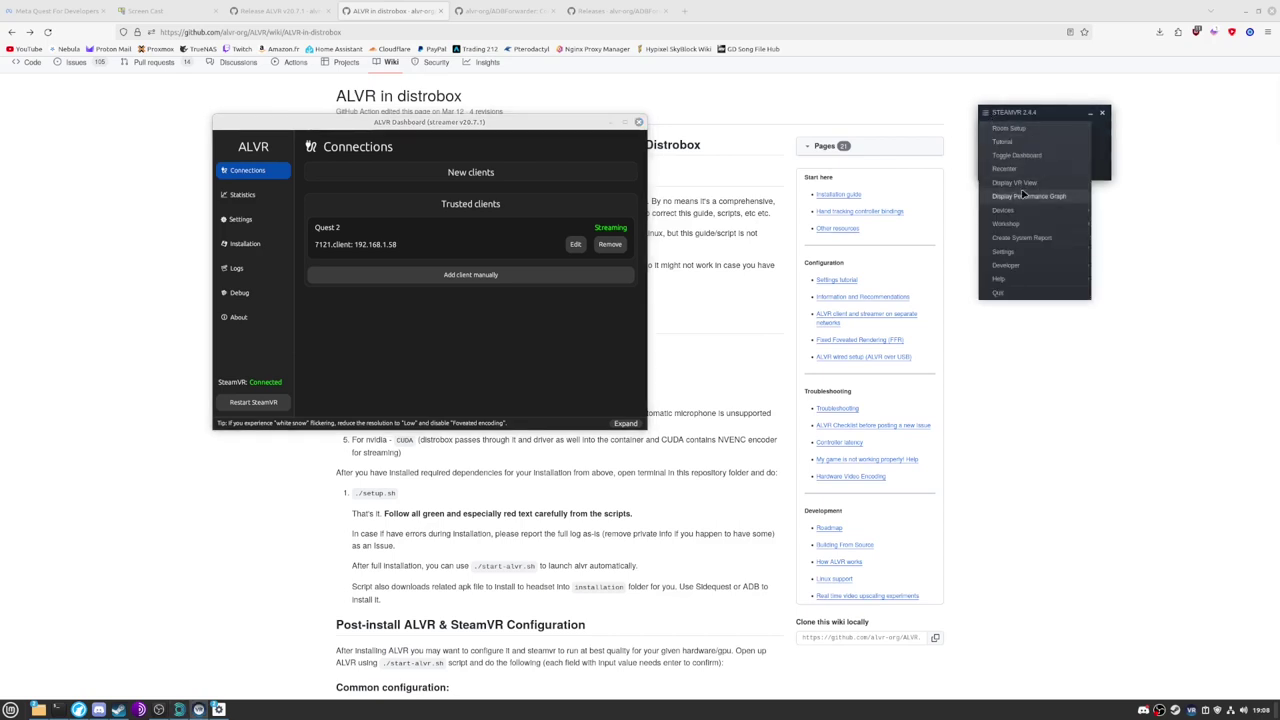
mouse_move(1022, 217)
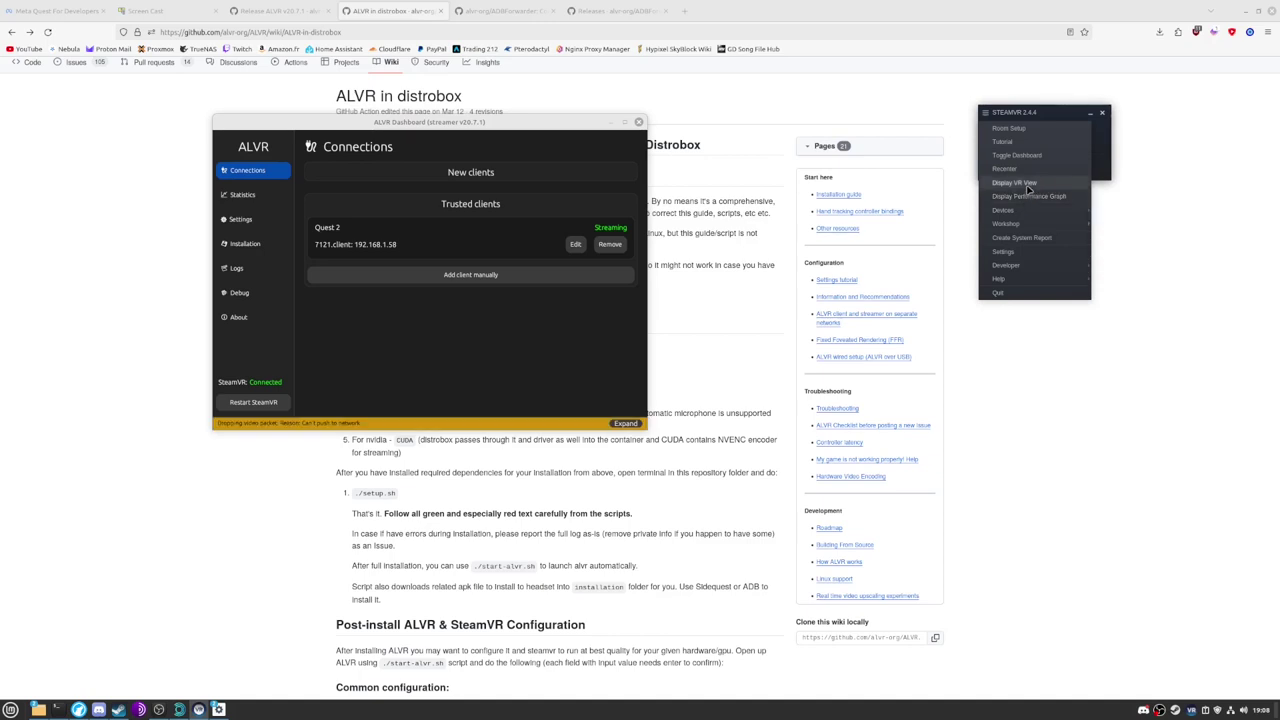
click(1027, 185)
drag(986, 325, 946, 280)
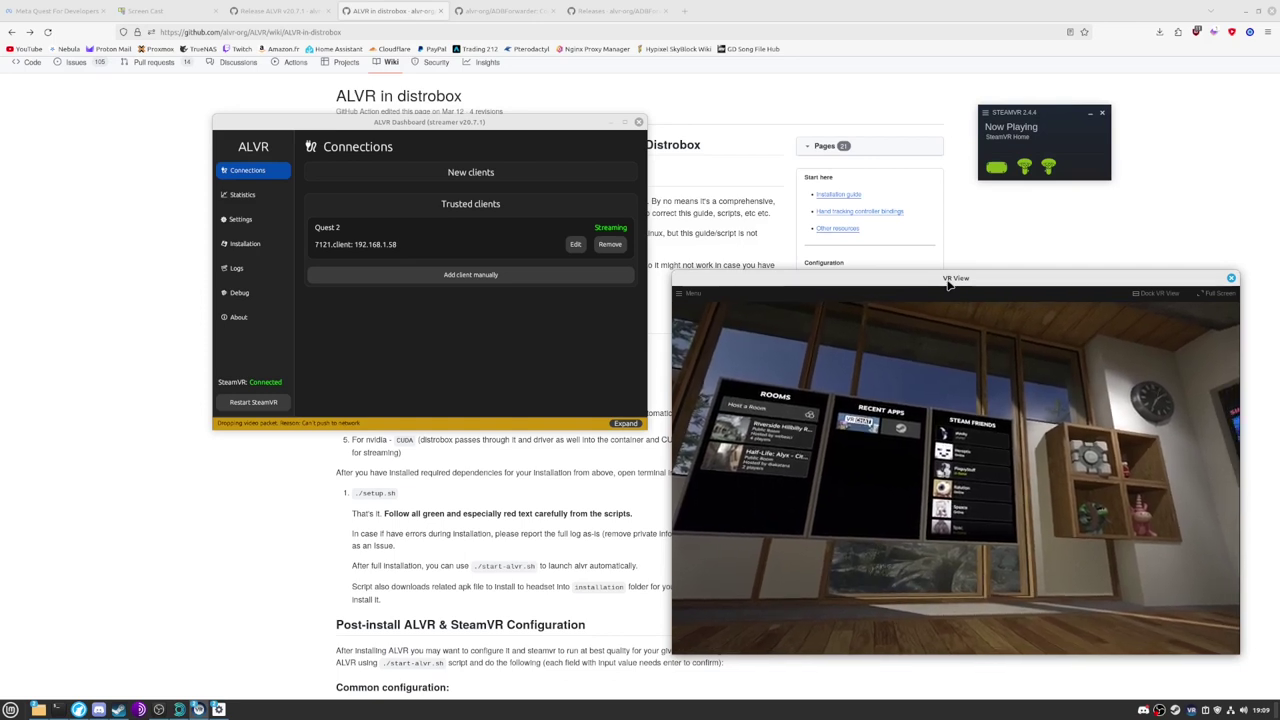
Examine the warning, the About and Installation pages and the resolution presets in the ALVR dashboard's settings.
drag(218, 422, 325, 421)
click(330, 421)
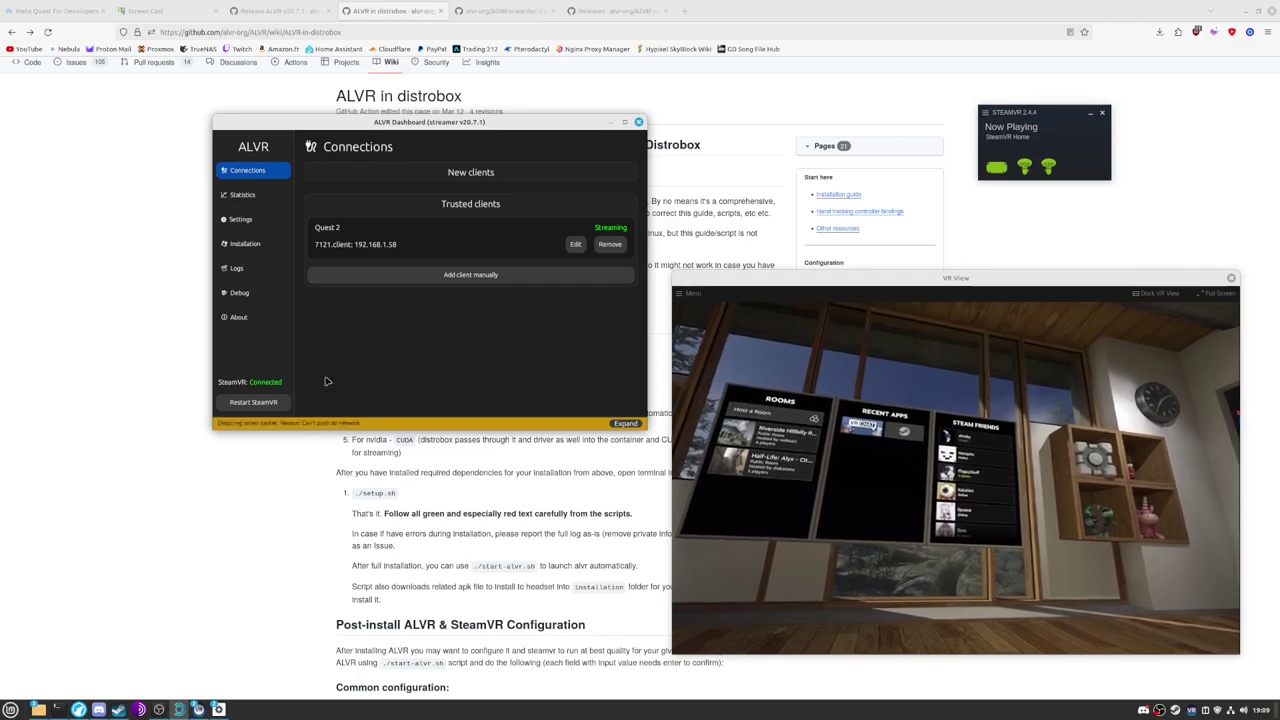
click(264, 317)
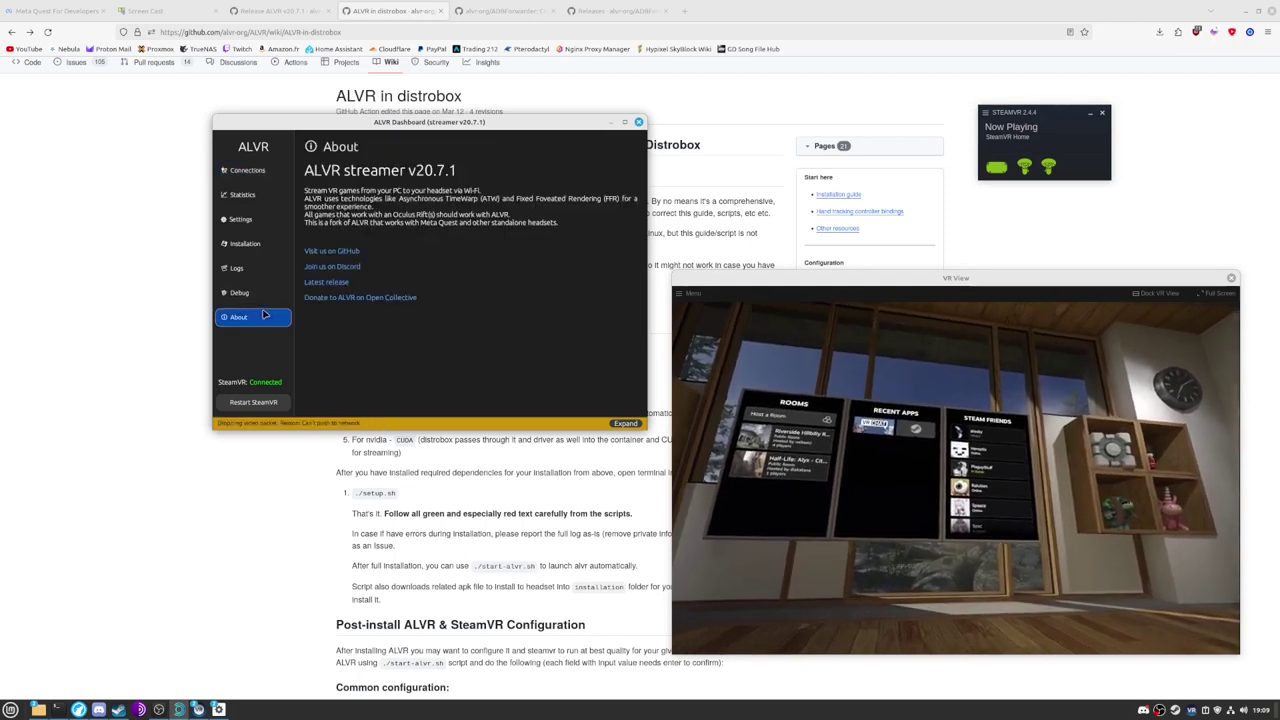
click(265, 246)
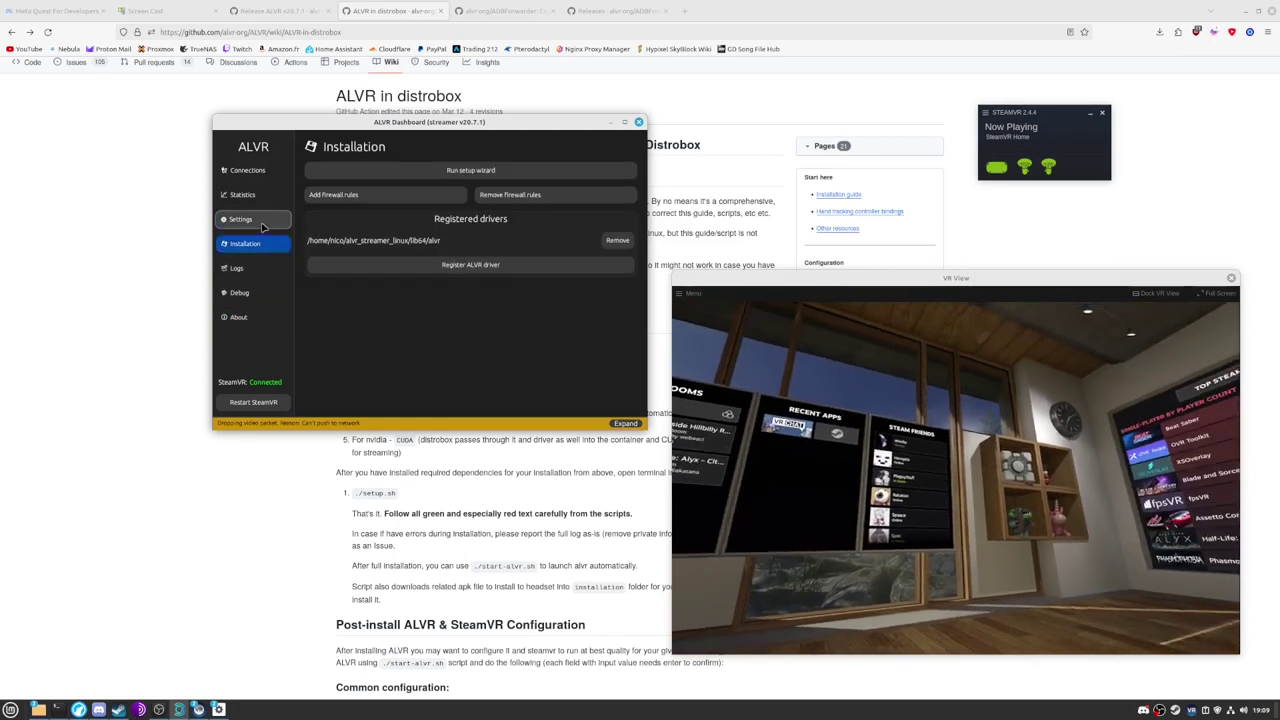
click(262, 221)
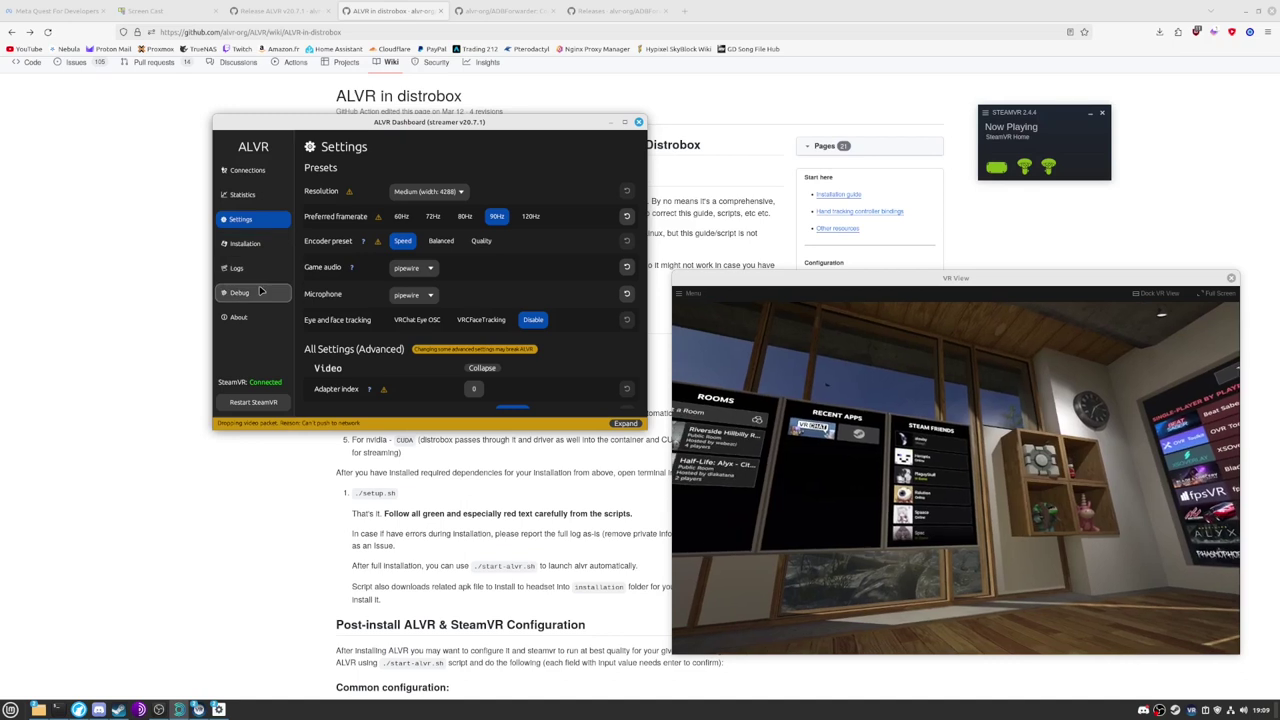
click(417, 195)
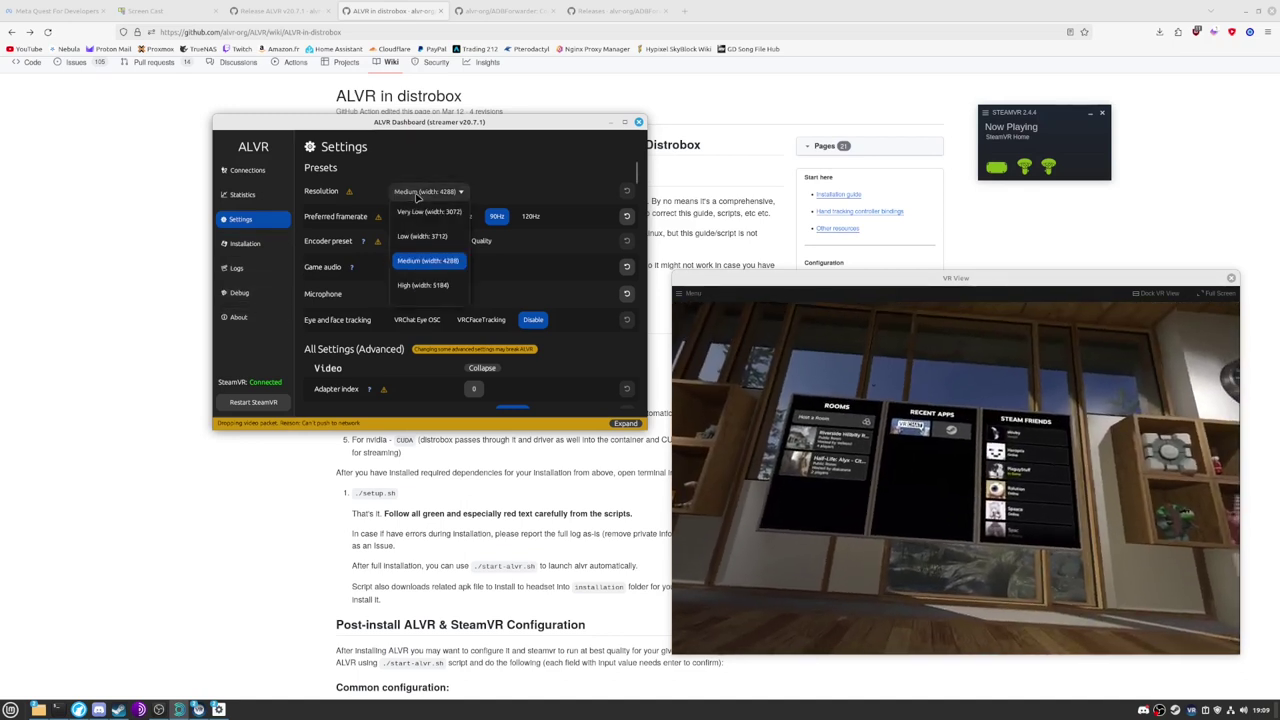
click(417, 197)
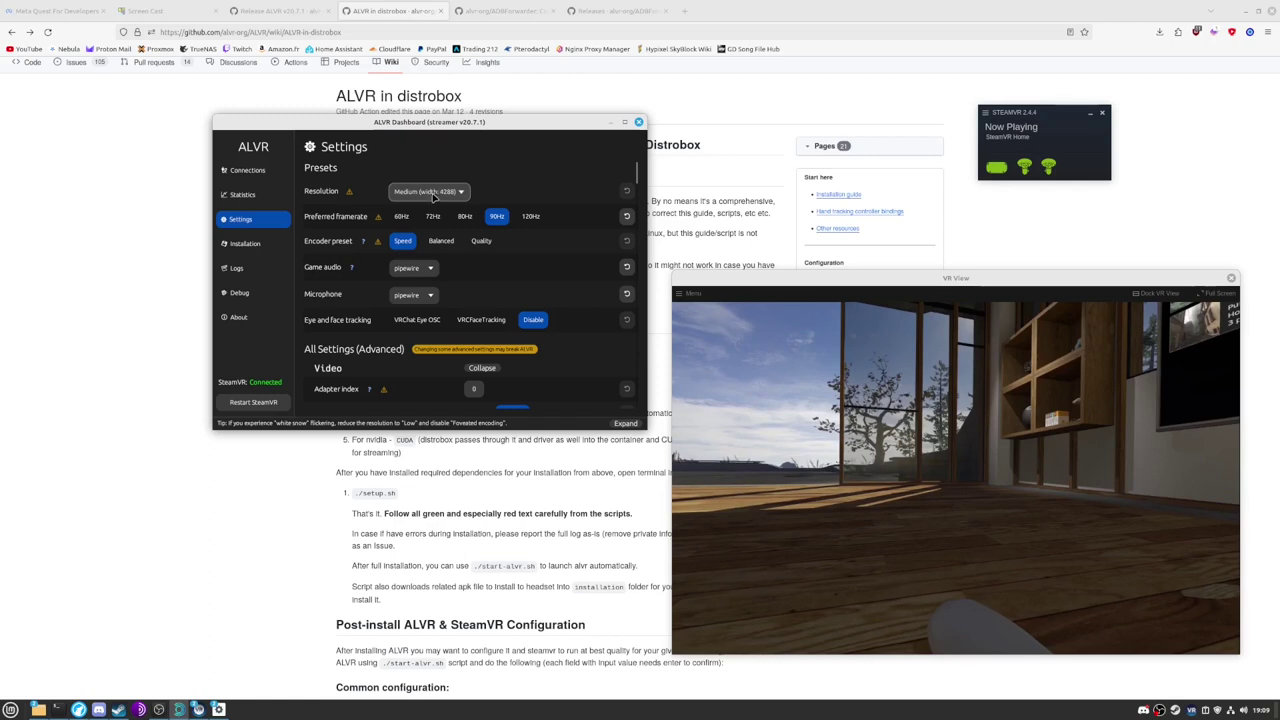
click(434, 192)
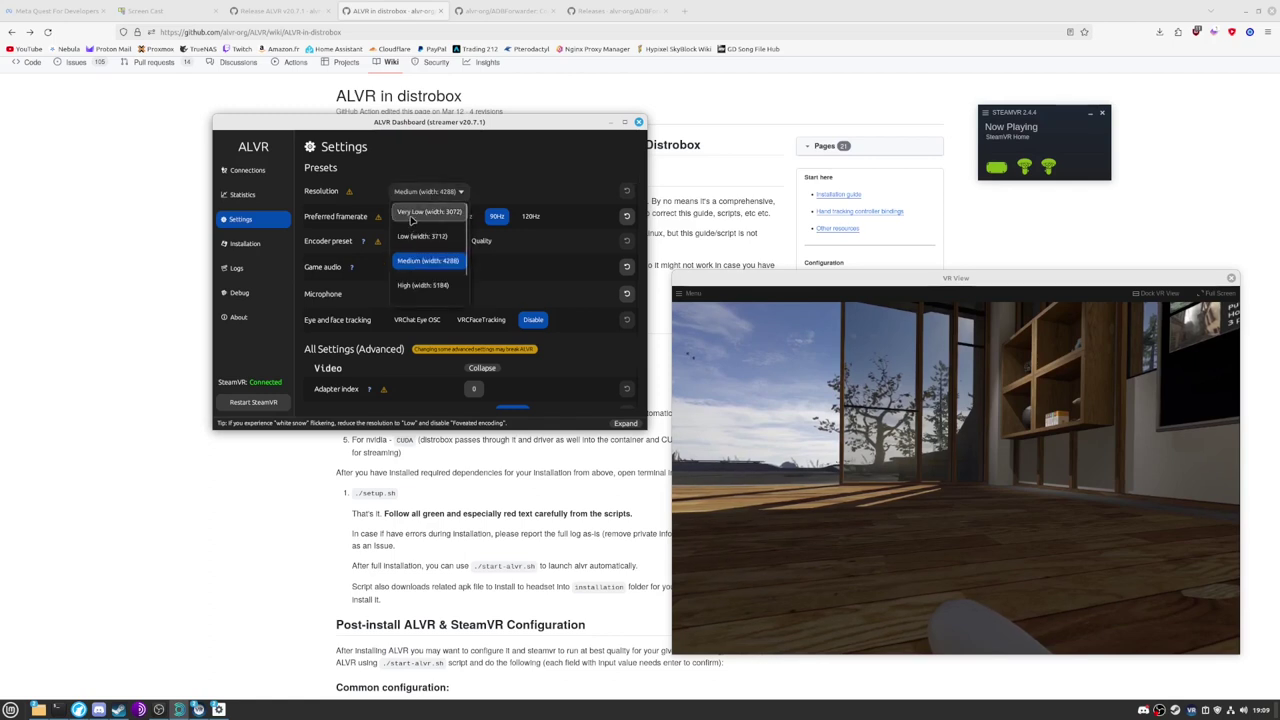
click(432, 192)
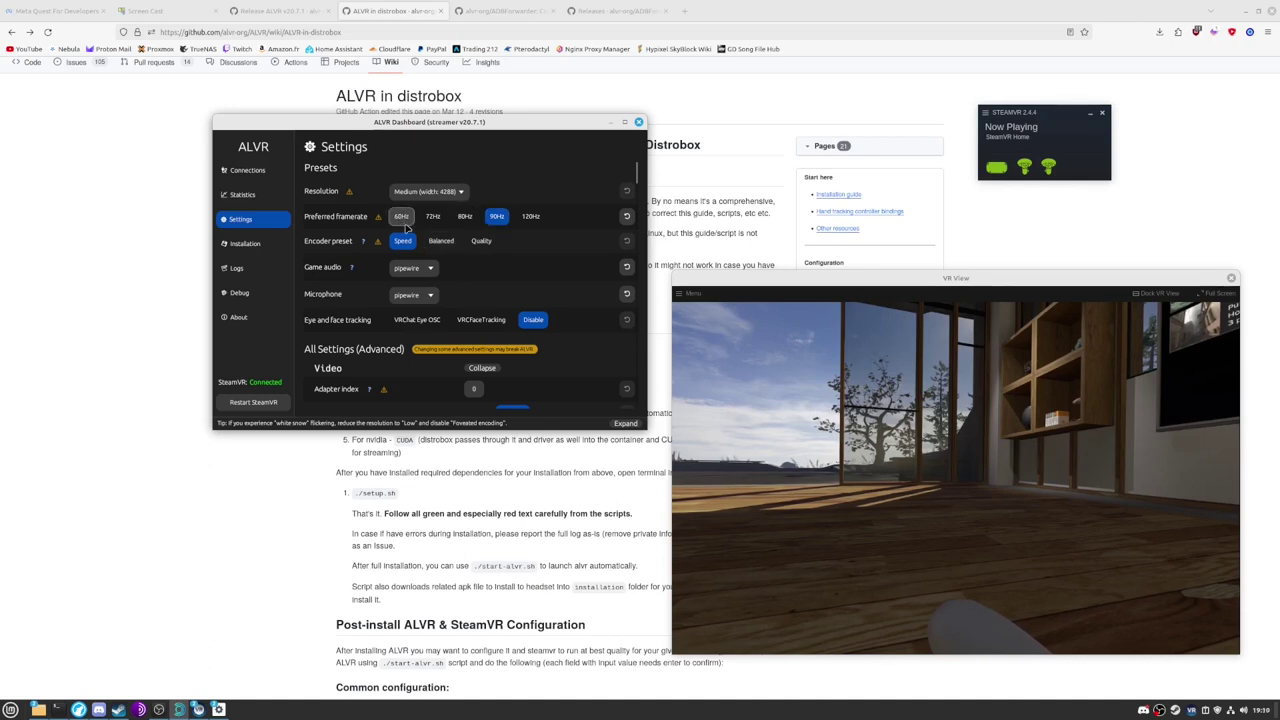
Look through the advanced settings and switch the connection's stream protocol to UDP and back to TCP.
scroll(404, 225, down, 5)
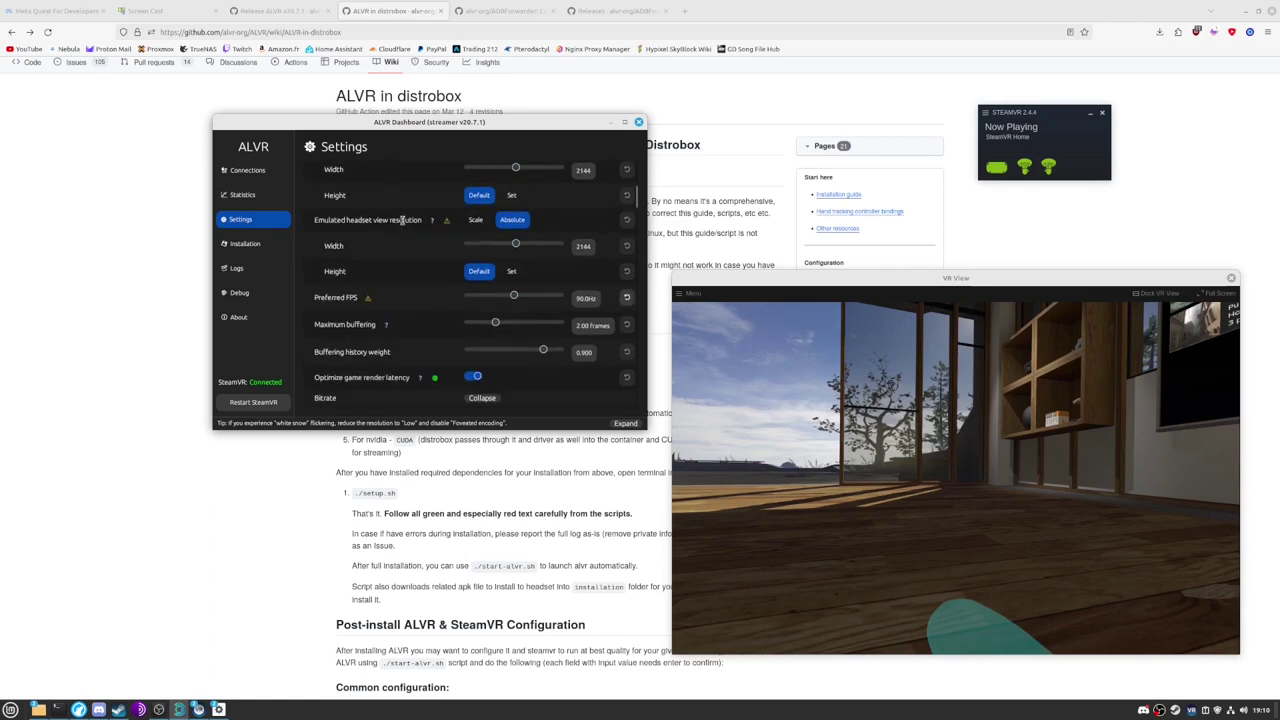
scroll(404, 223, down, 1)
scroll(415, 245, down, 10)
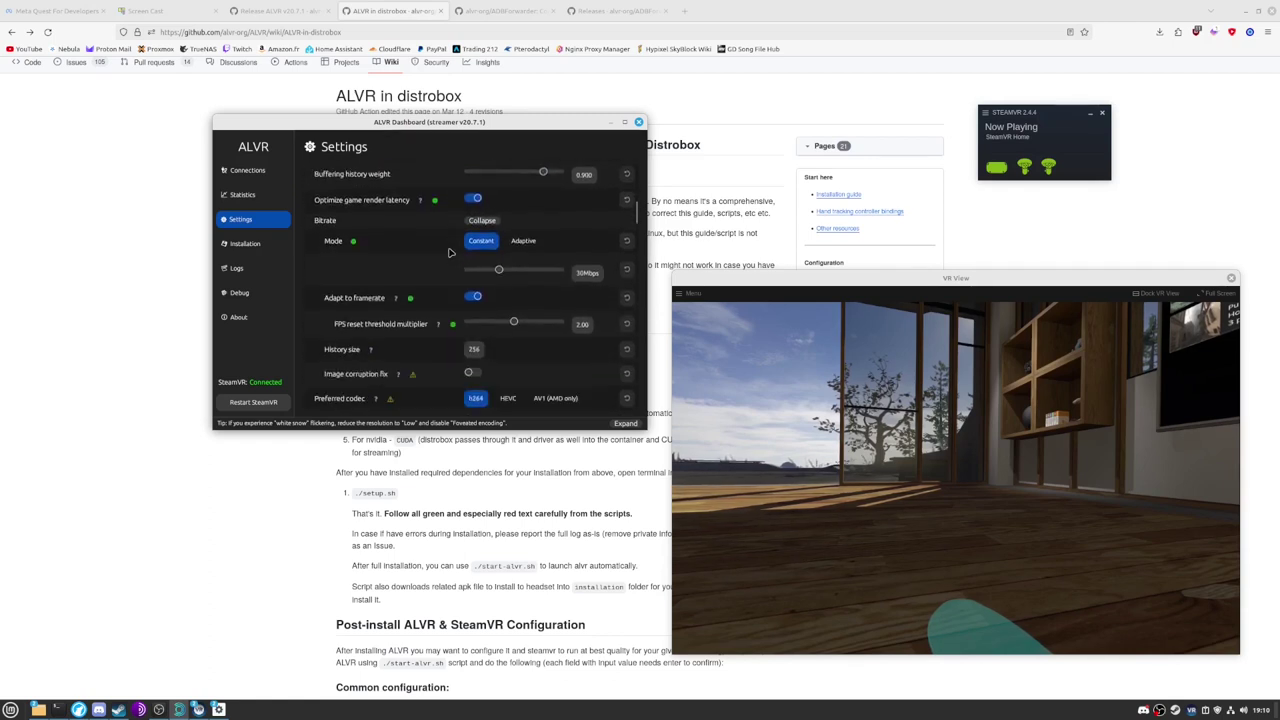
scroll(450, 253, down, 10)
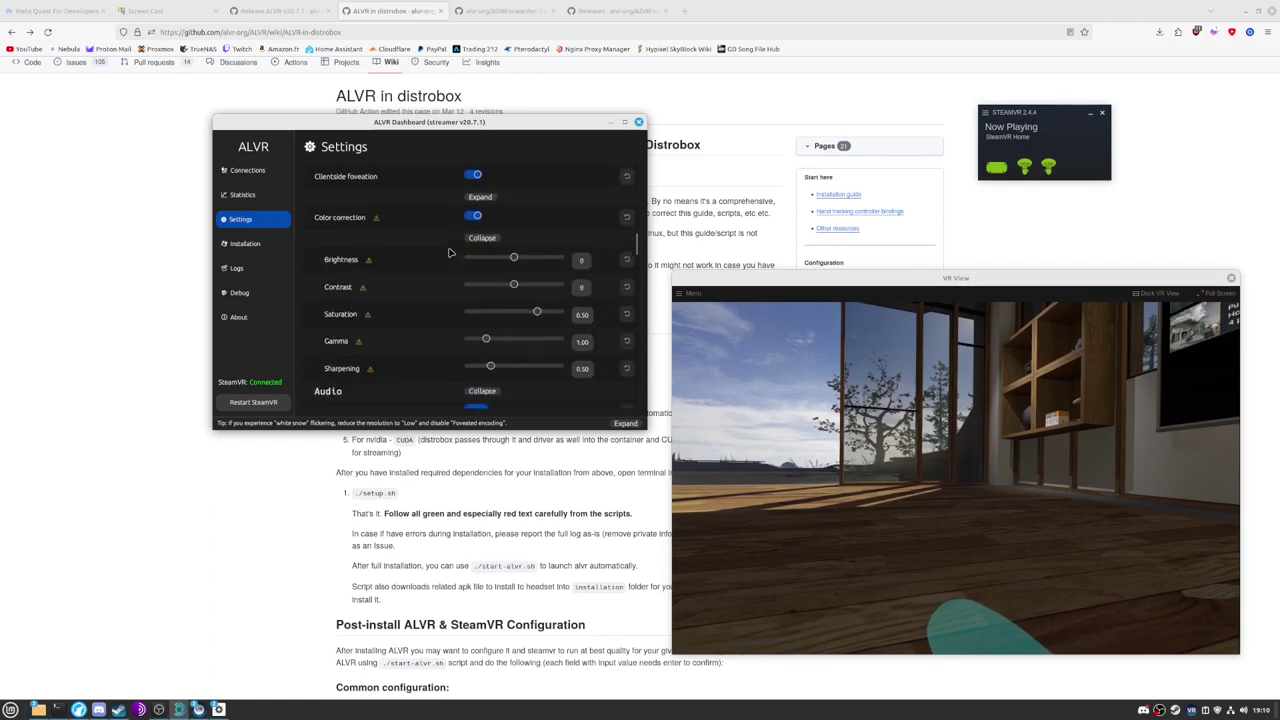
scroll(450, 253, down, 10)
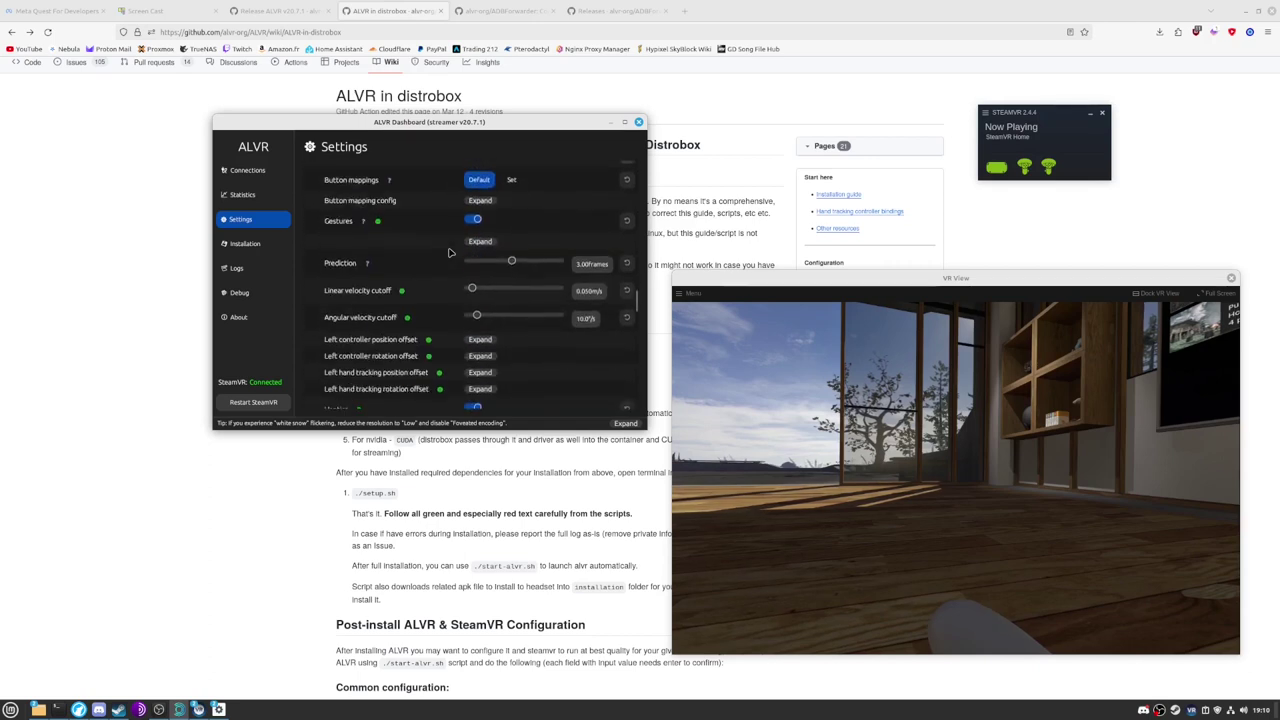
scroll(450, 253, down, 10)
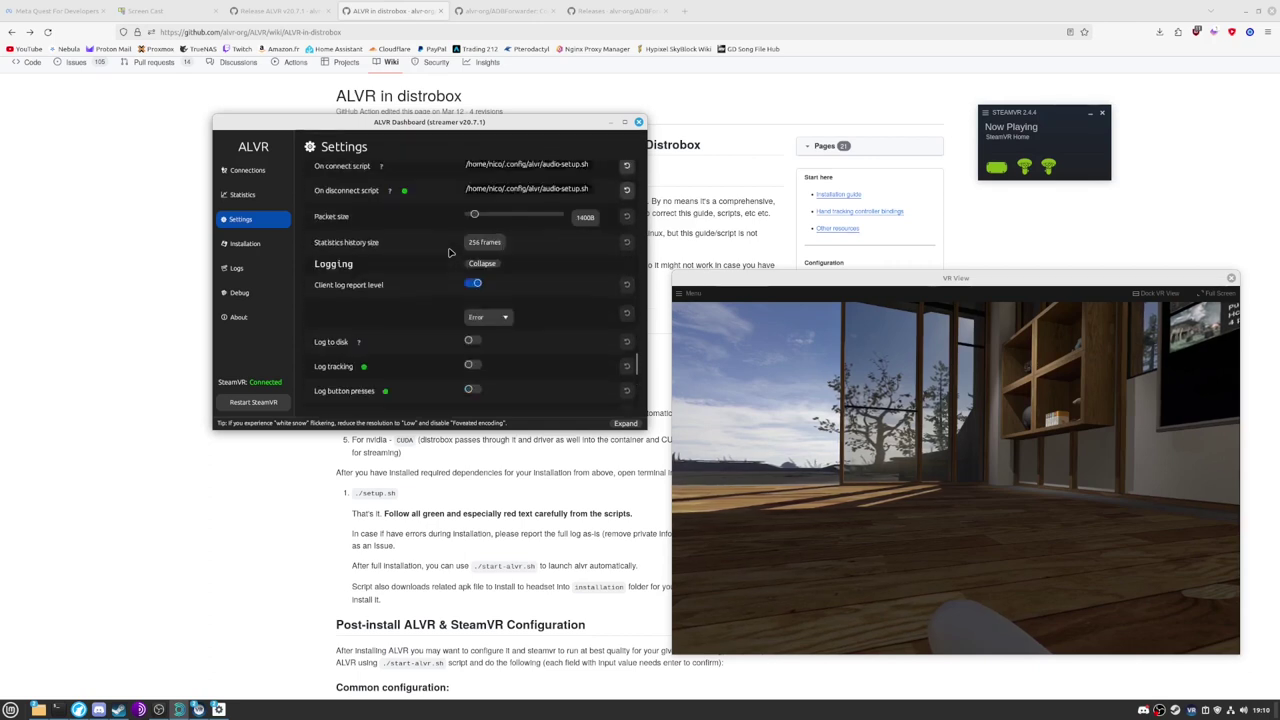
scroll(450, 253, up, 10)
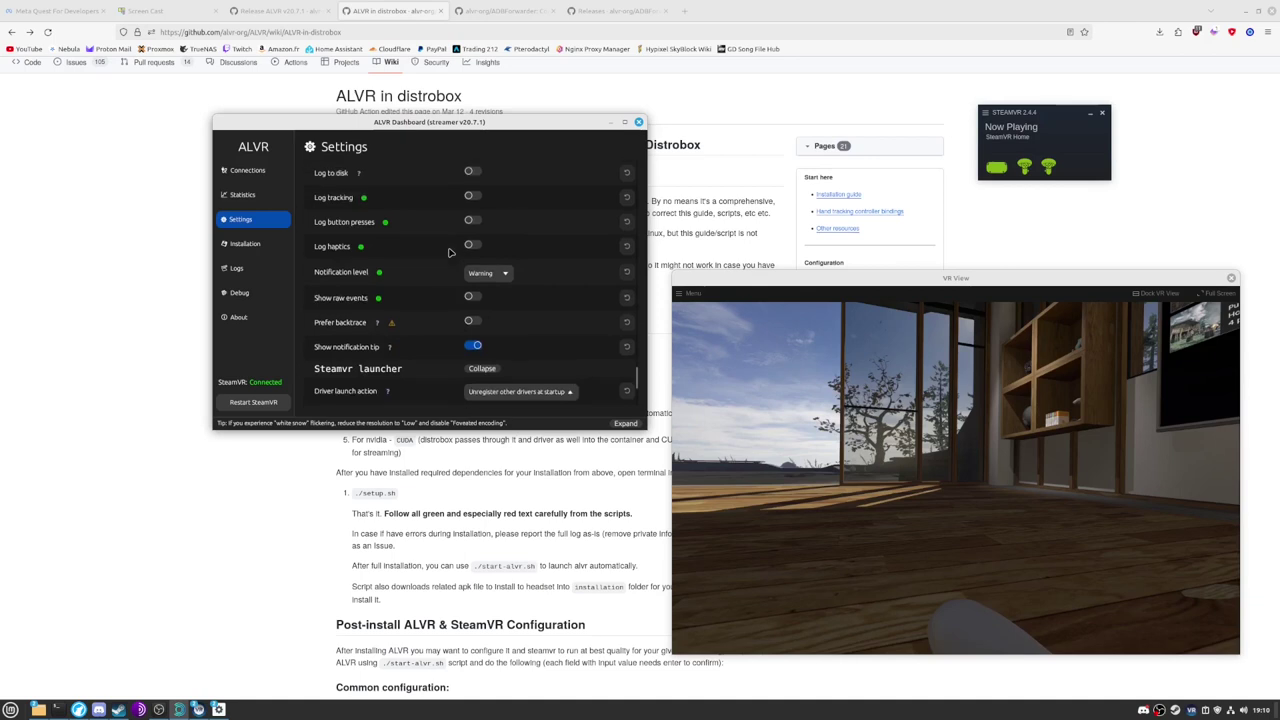
scroll(450, 253, up, 3)
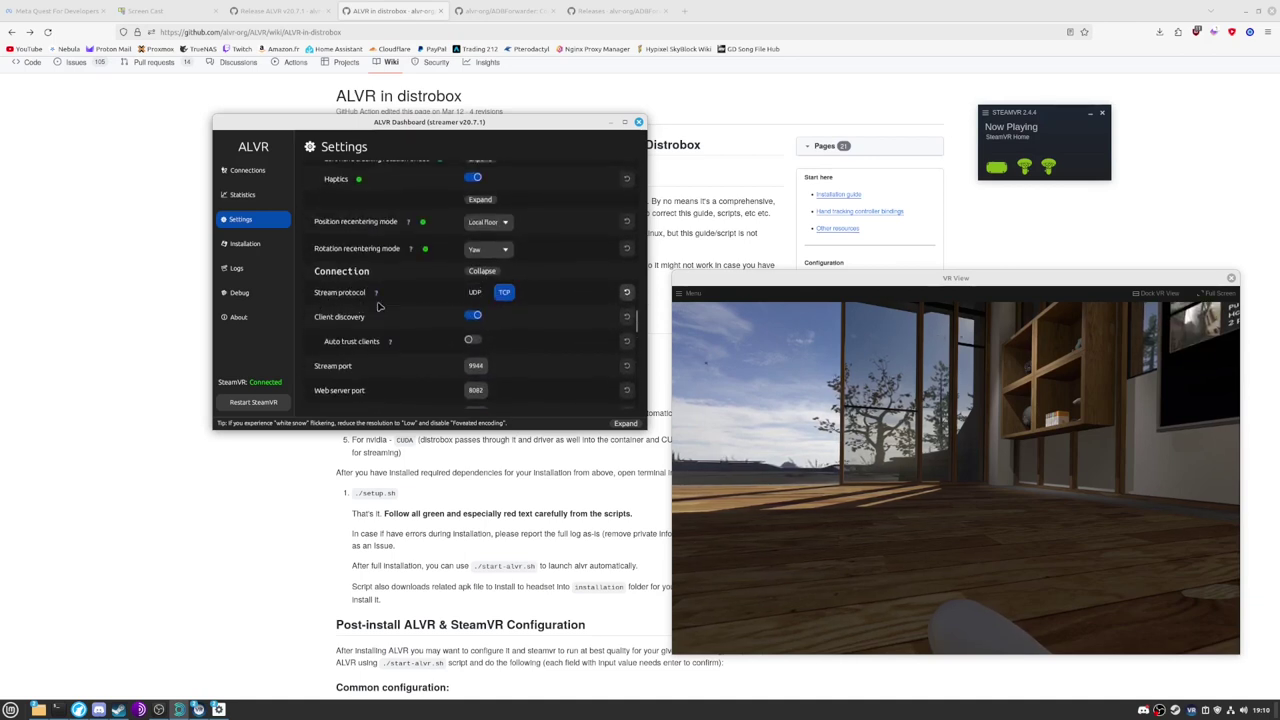
click(475, 295)
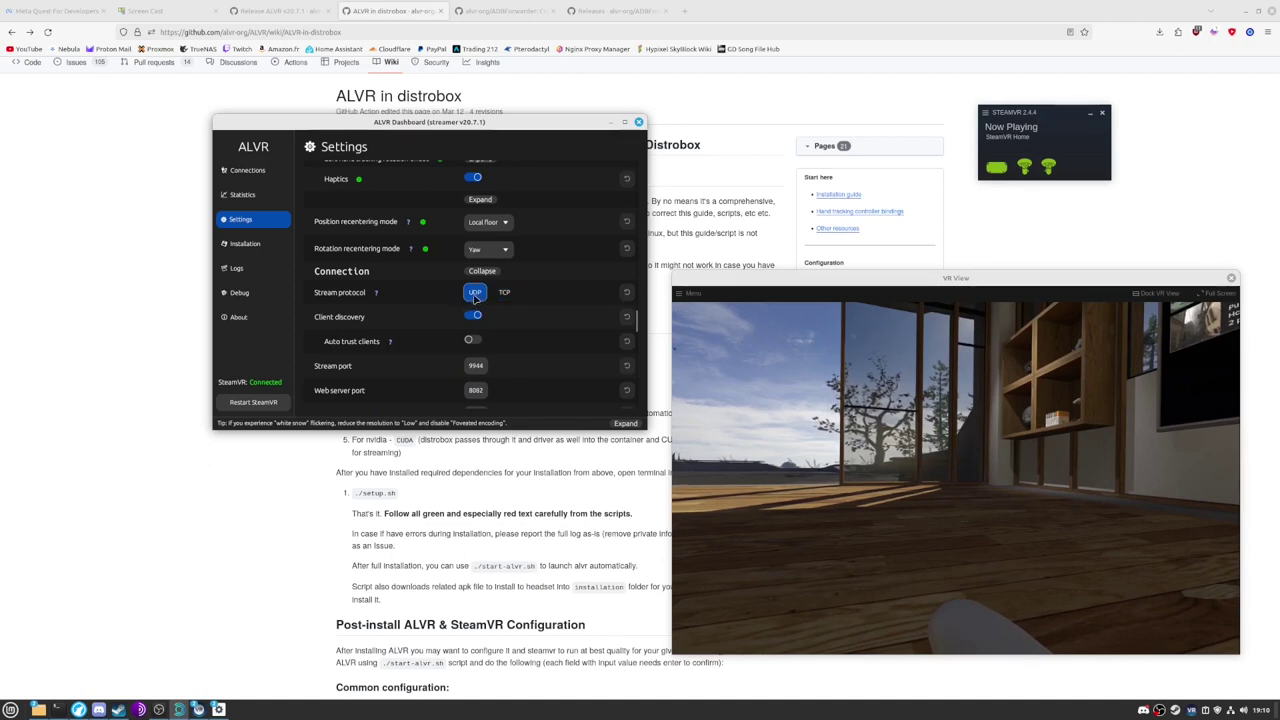
click(499, 295)
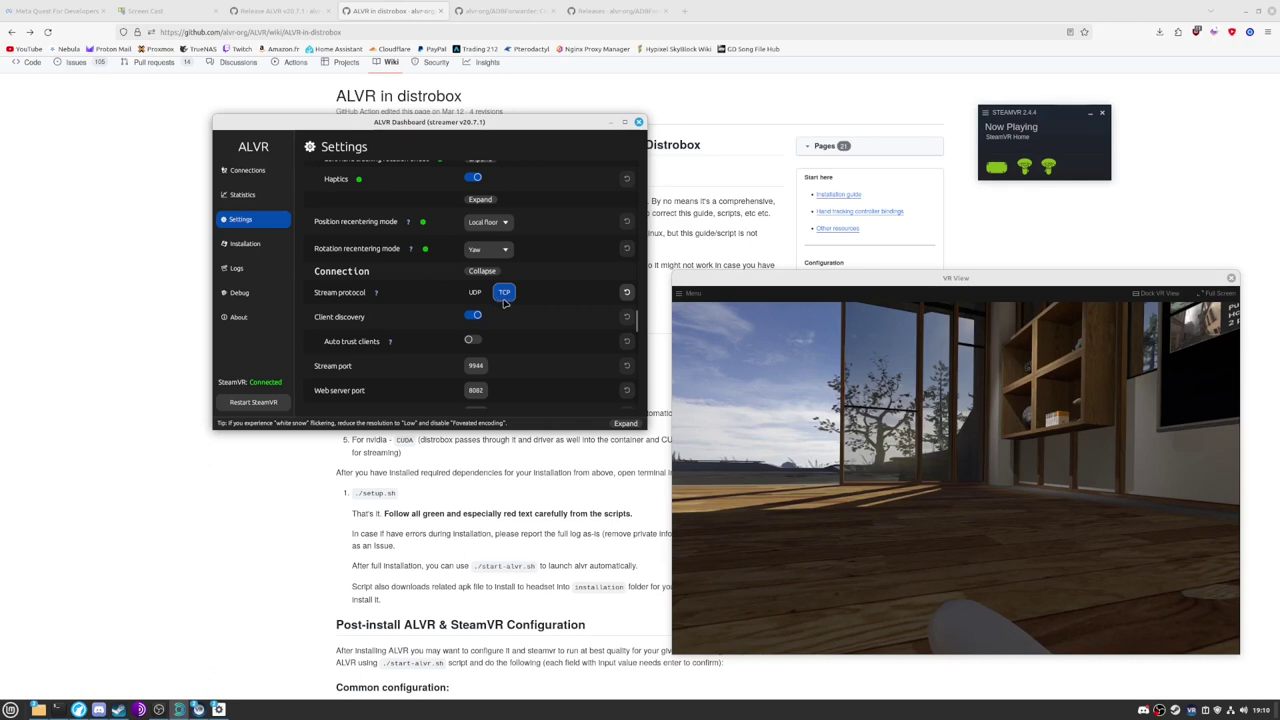
View the streaming statistics, covering the latency, framerate and bitrate graphs and the figures below them.
click(275, 197)
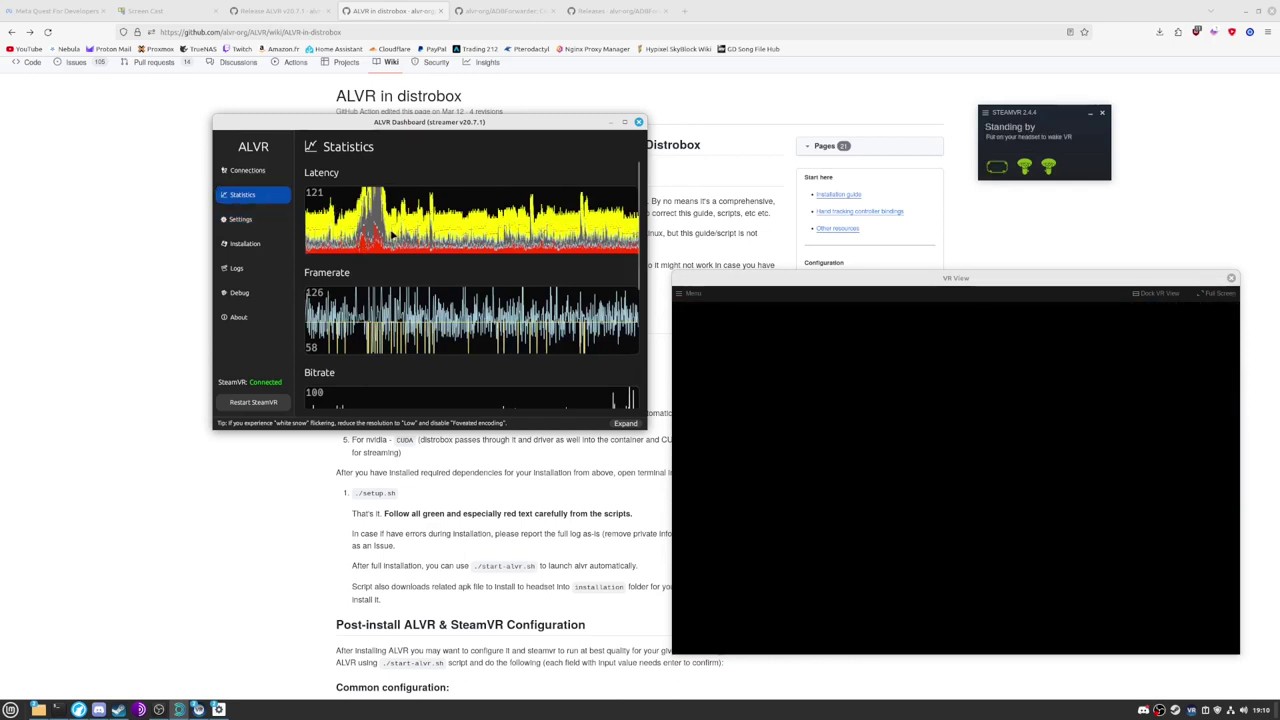
scroll(433, 269, down, 5)
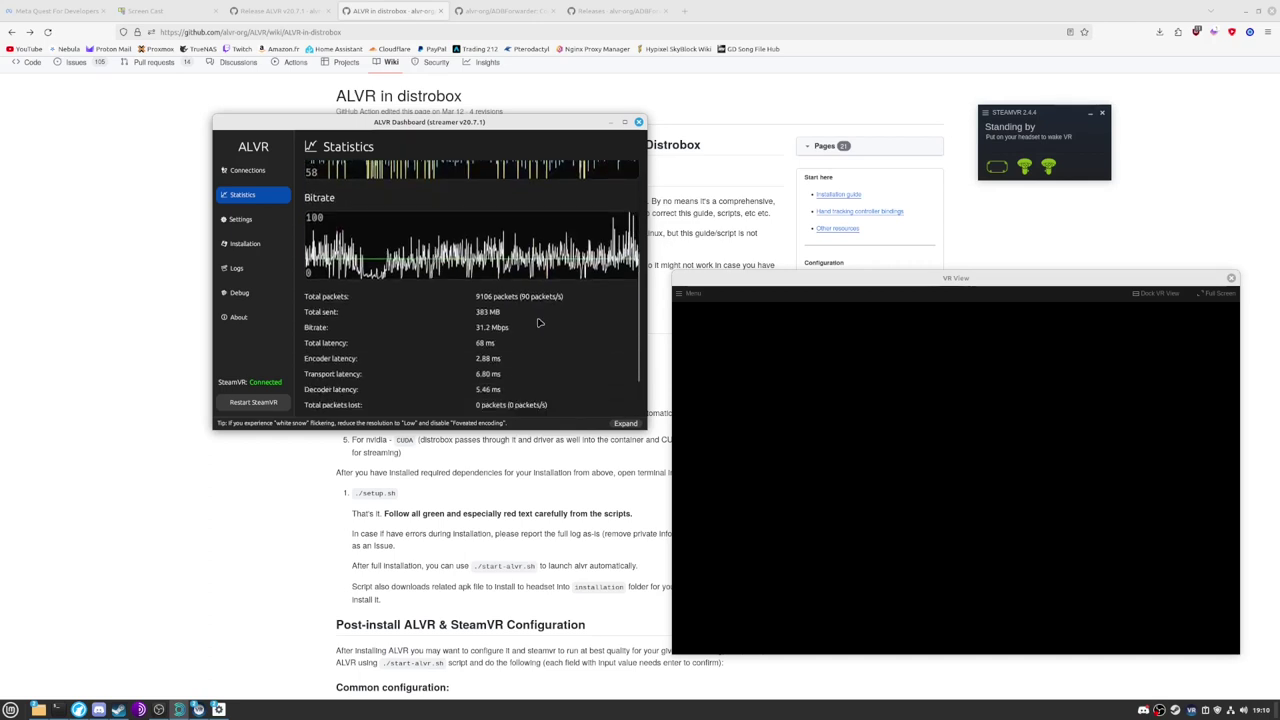
Remove the Quest 2 from ALVR's trusted clients.
scroll(538, 322, up, 3)
scroll(538, 322, up, 2)
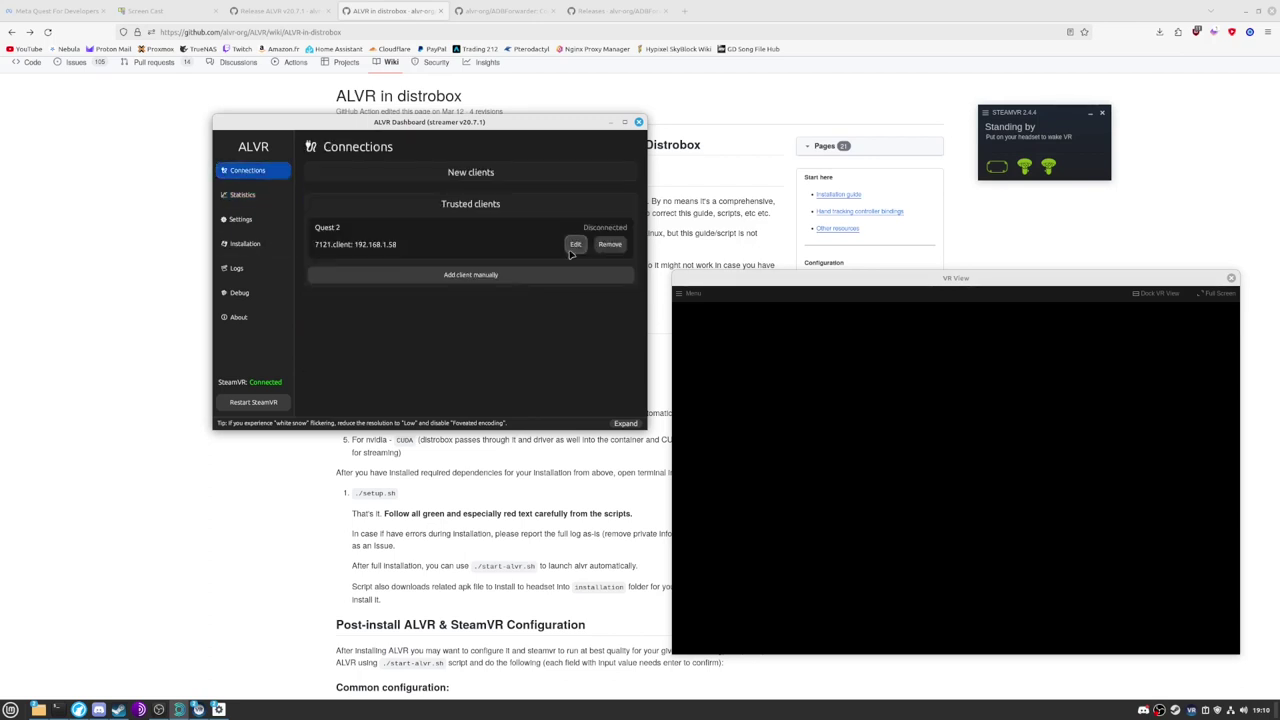
click(609, 244)
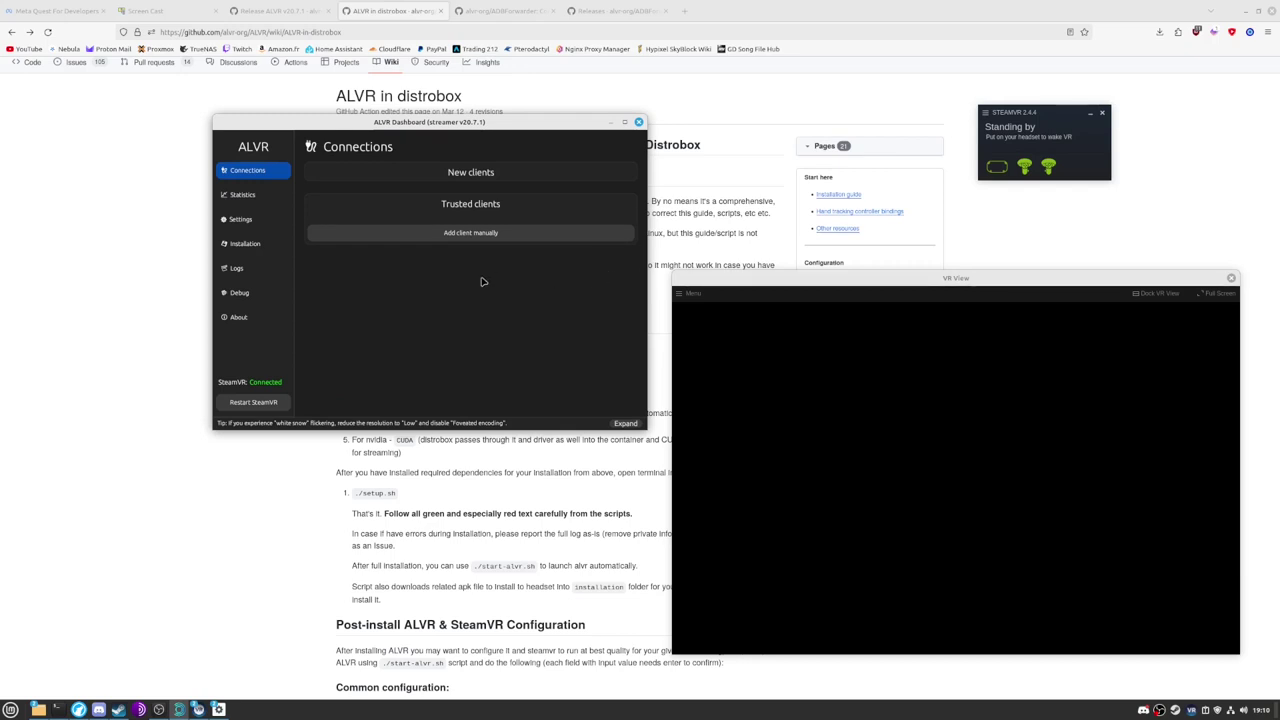
Switch to the browser and look through the ADBForwarder repository page, including its README description and usage notes.
click(108, 314)
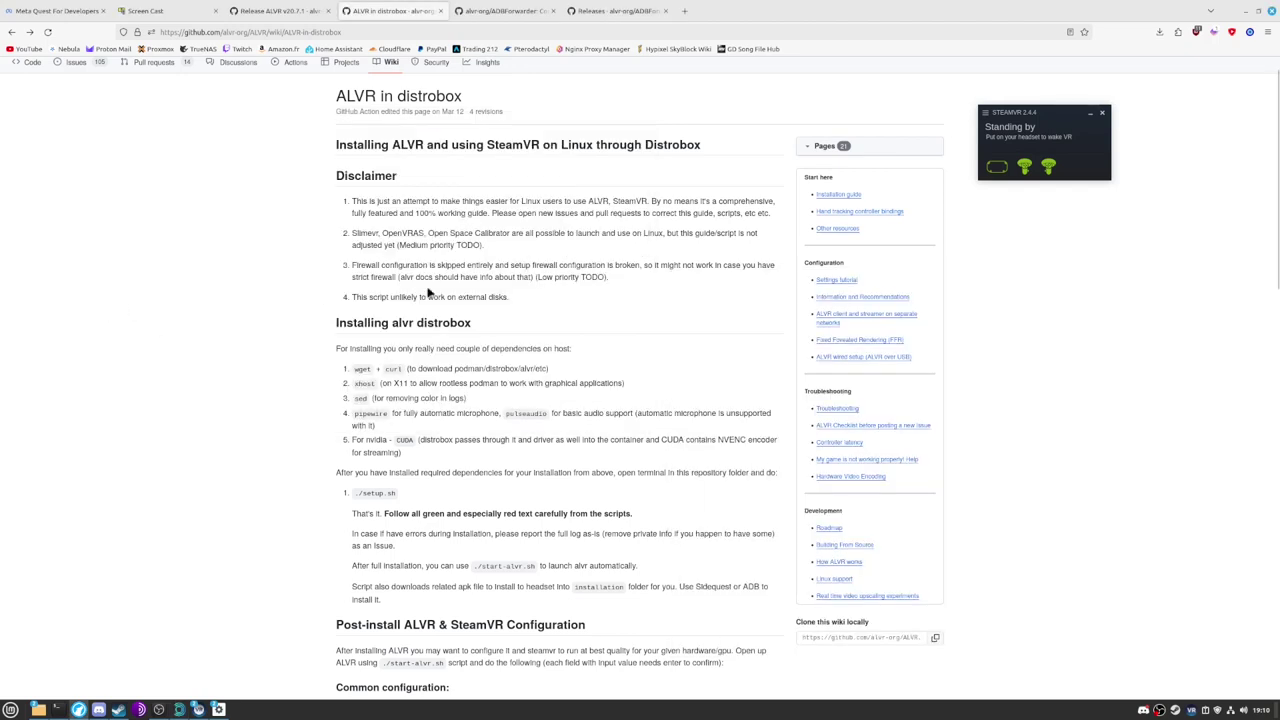
click(524, 10)
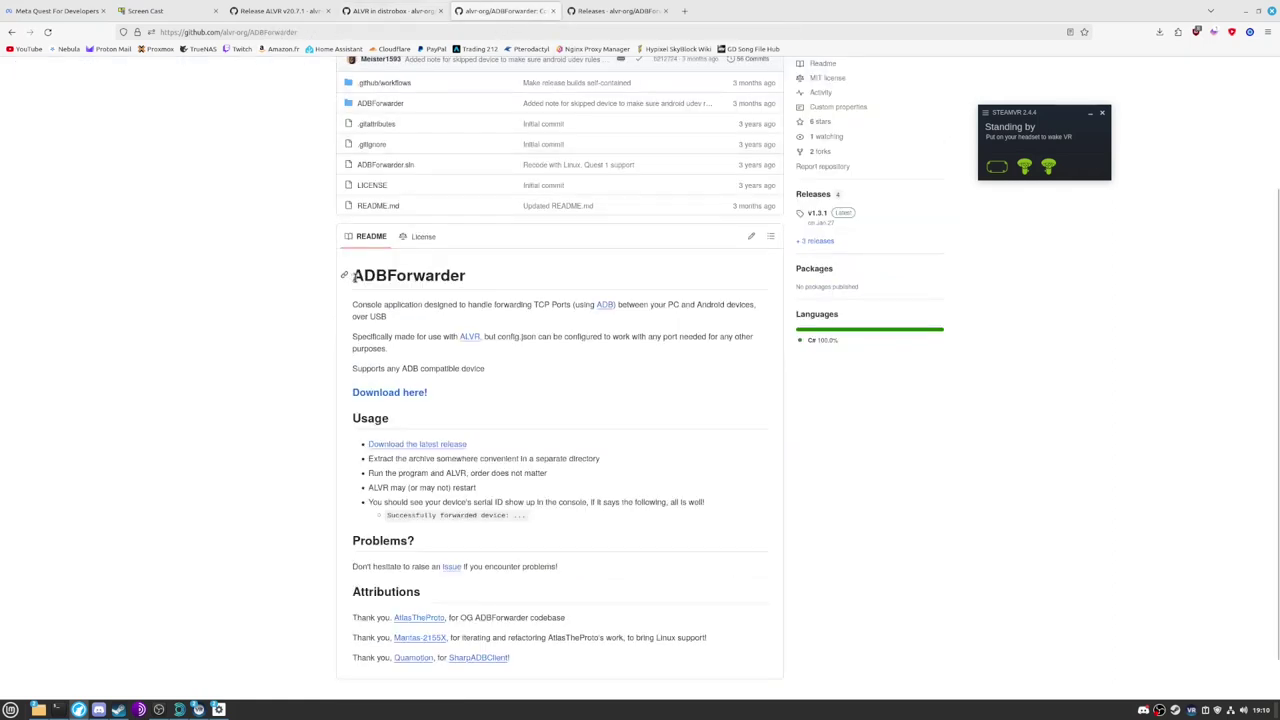
scroll(354, 277, up, 3)
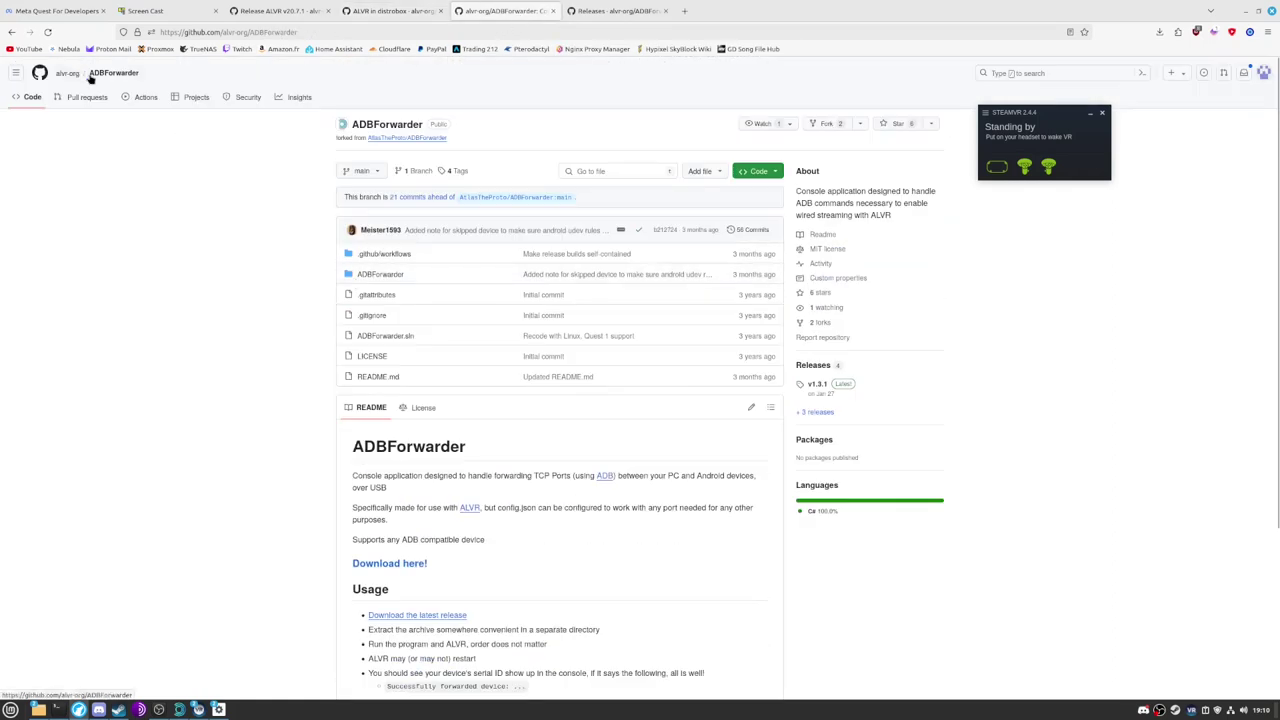
scroll(111, 85, down, 3)
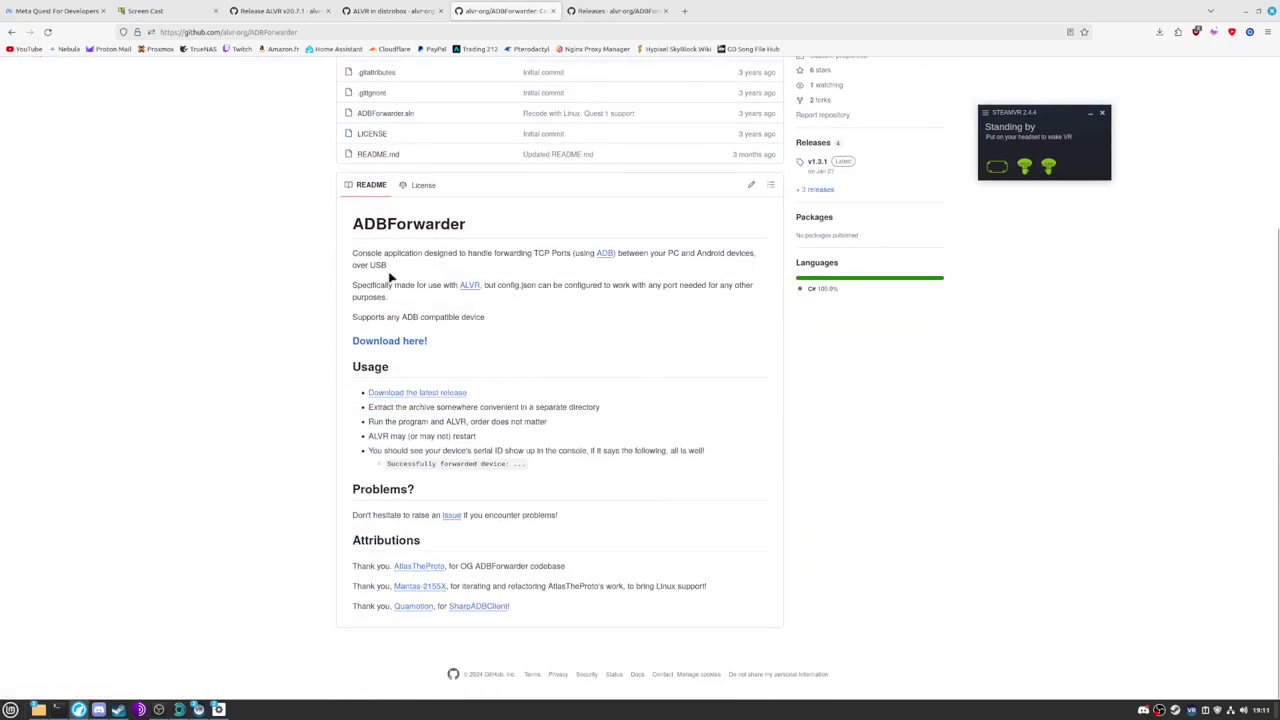
drag(345, 224, 474, 230)
click(482, 230)
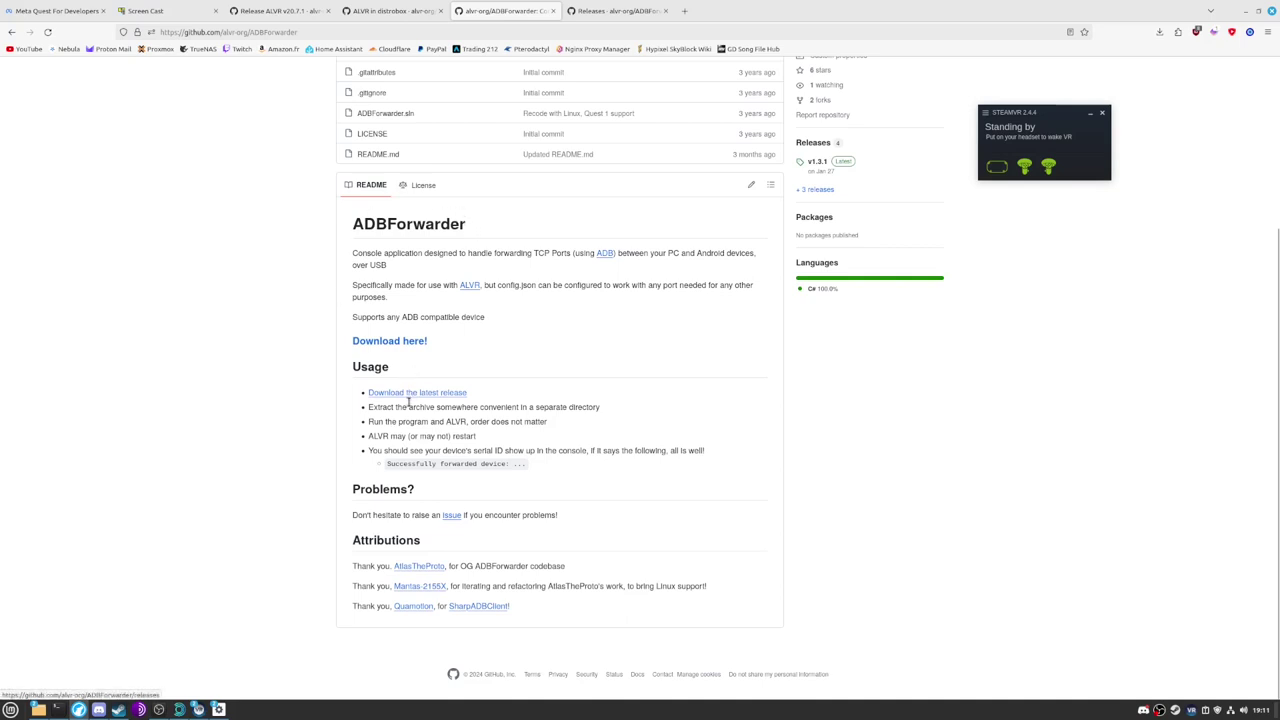
Show the ADBForwarder releases, close the repository page and highlight ADBForwarder-linux-x64.zip under v1.3.1.
click(585, 12)
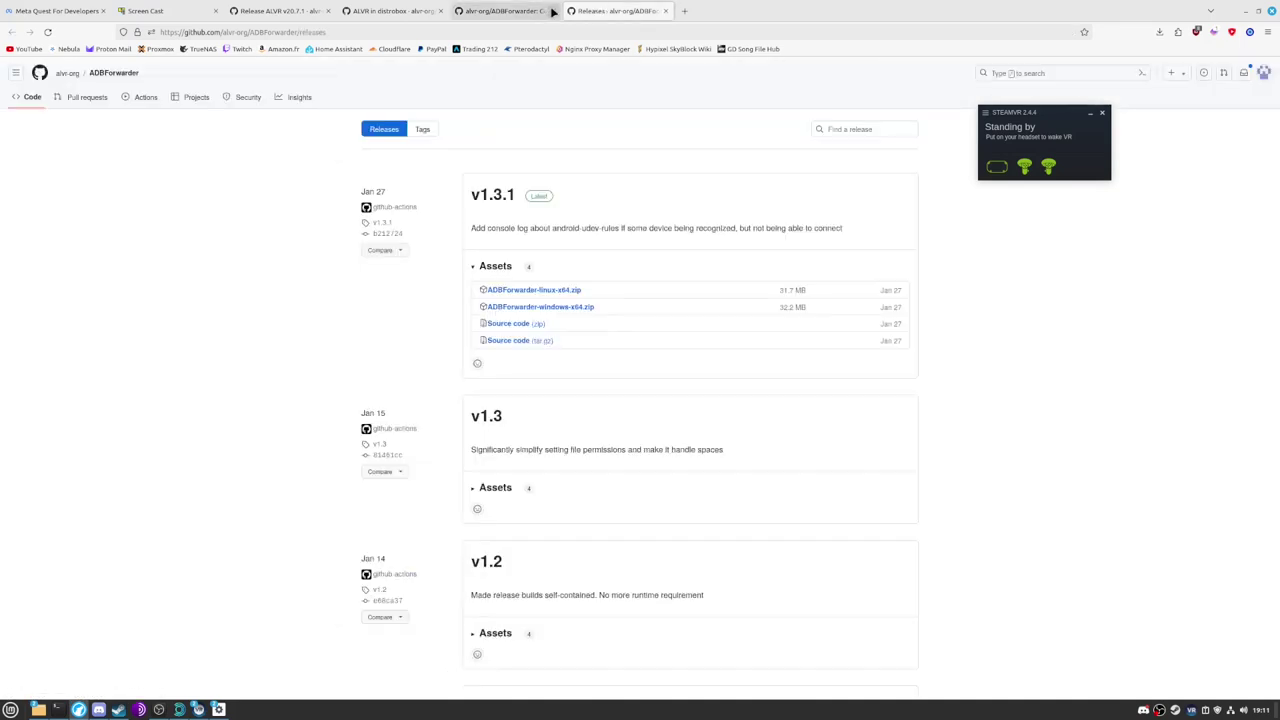
click(553, 11)
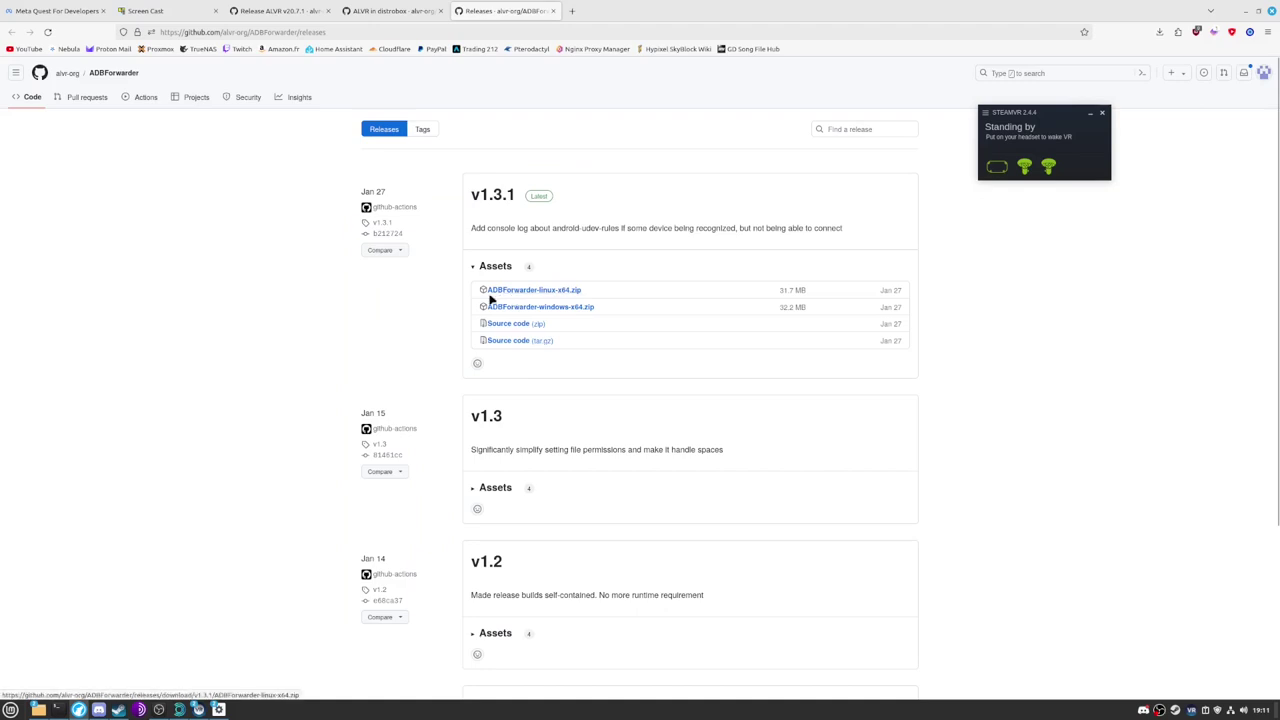
drag(600, 294, 479, 295)
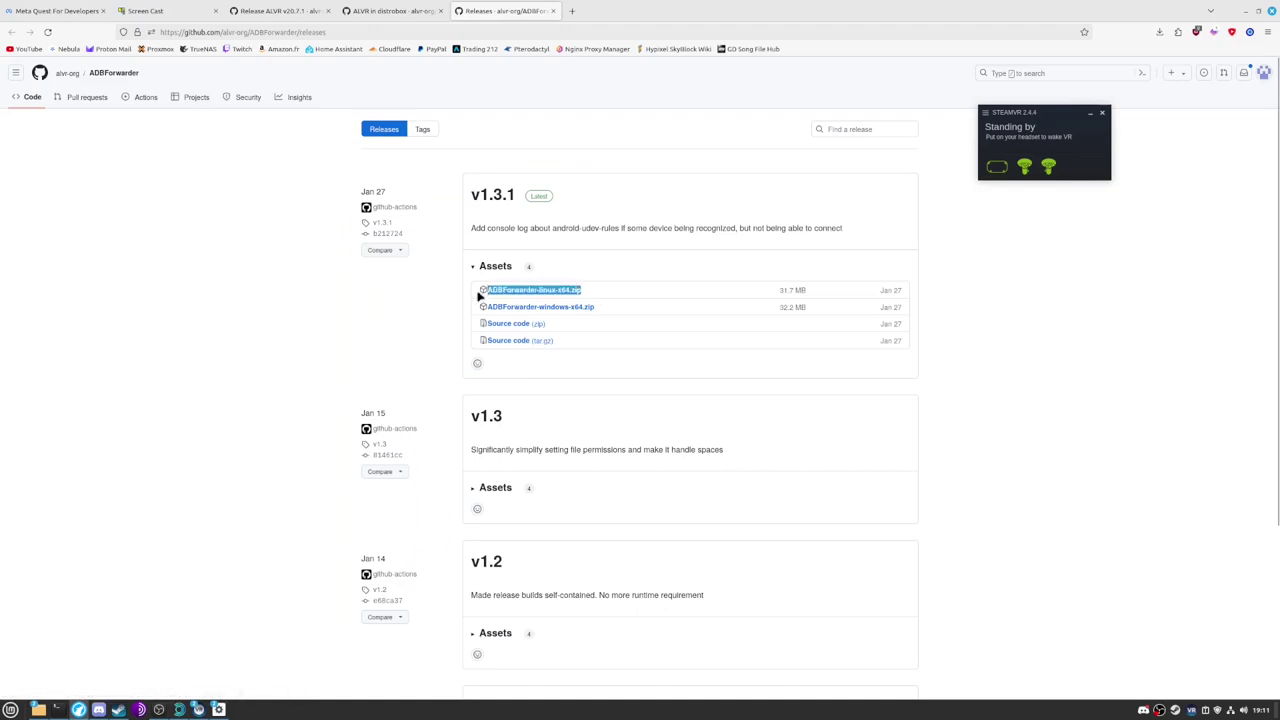
click(600, 291)
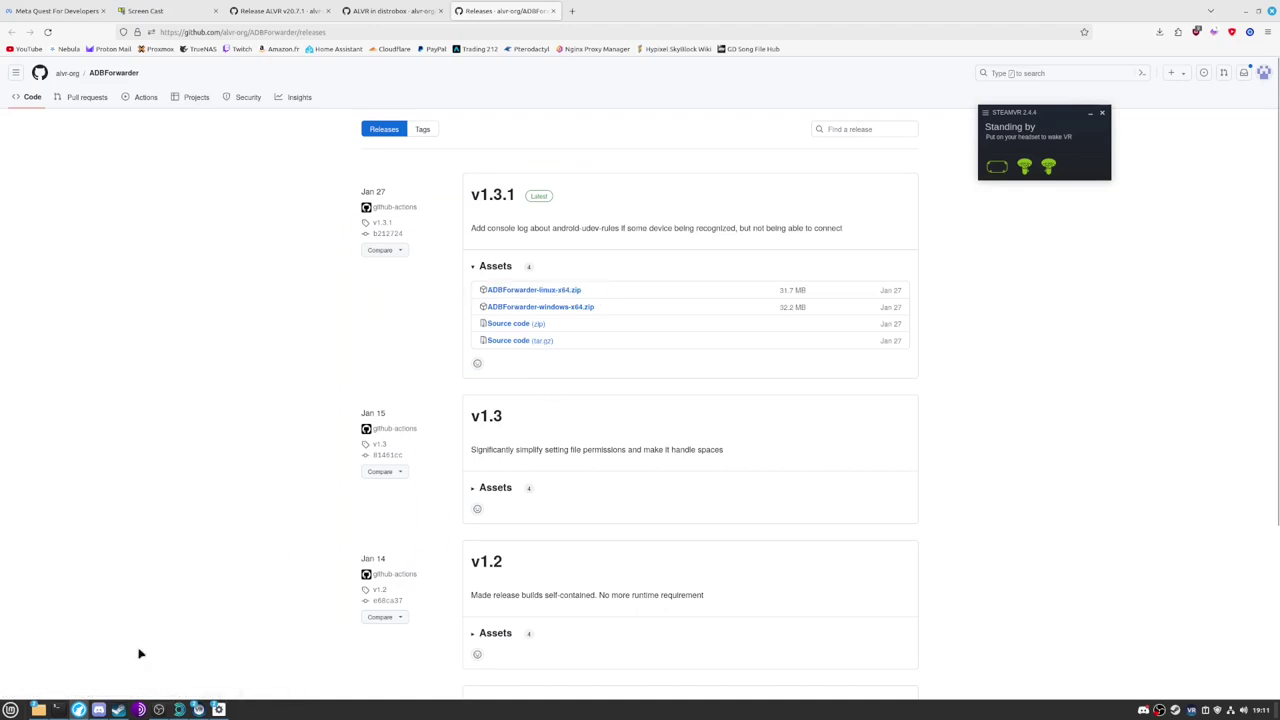
Switch to the file manager, close the bin folder window and open the adbforwarder folder inside Téléchargements.
mouse_move(38, 709)
click(93, 683)
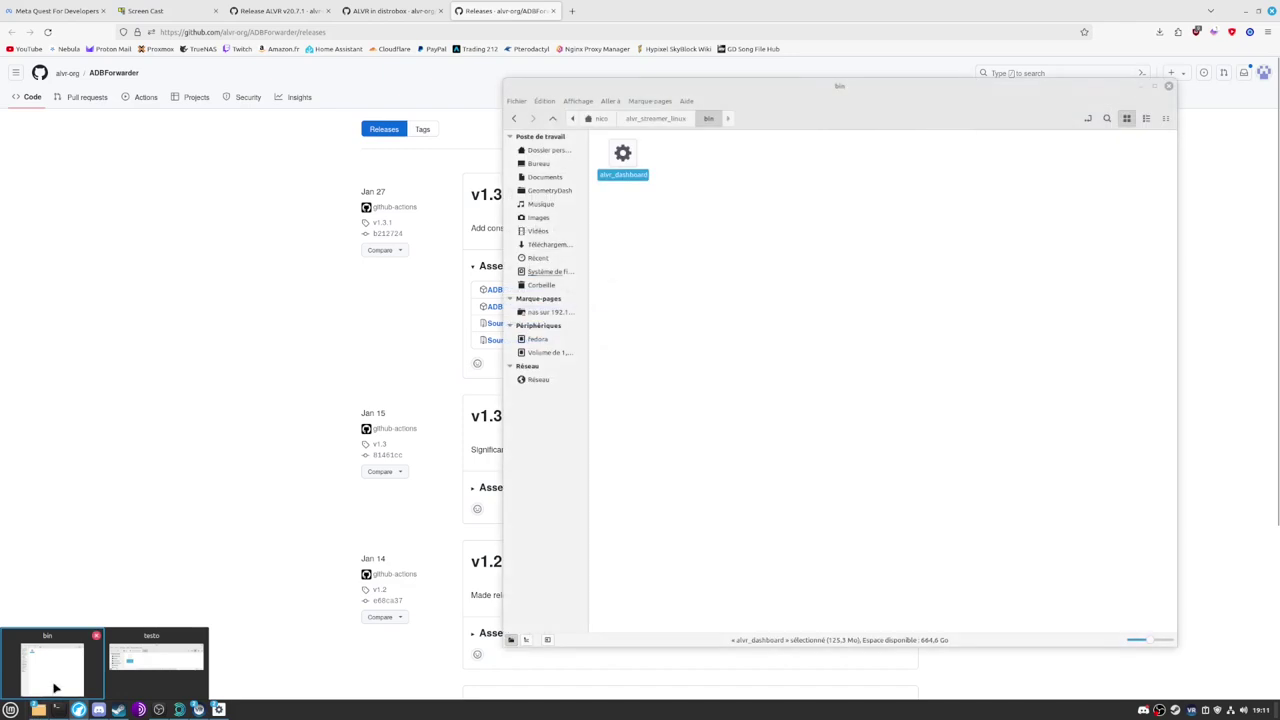
click(96, 637)
click(54, 675)
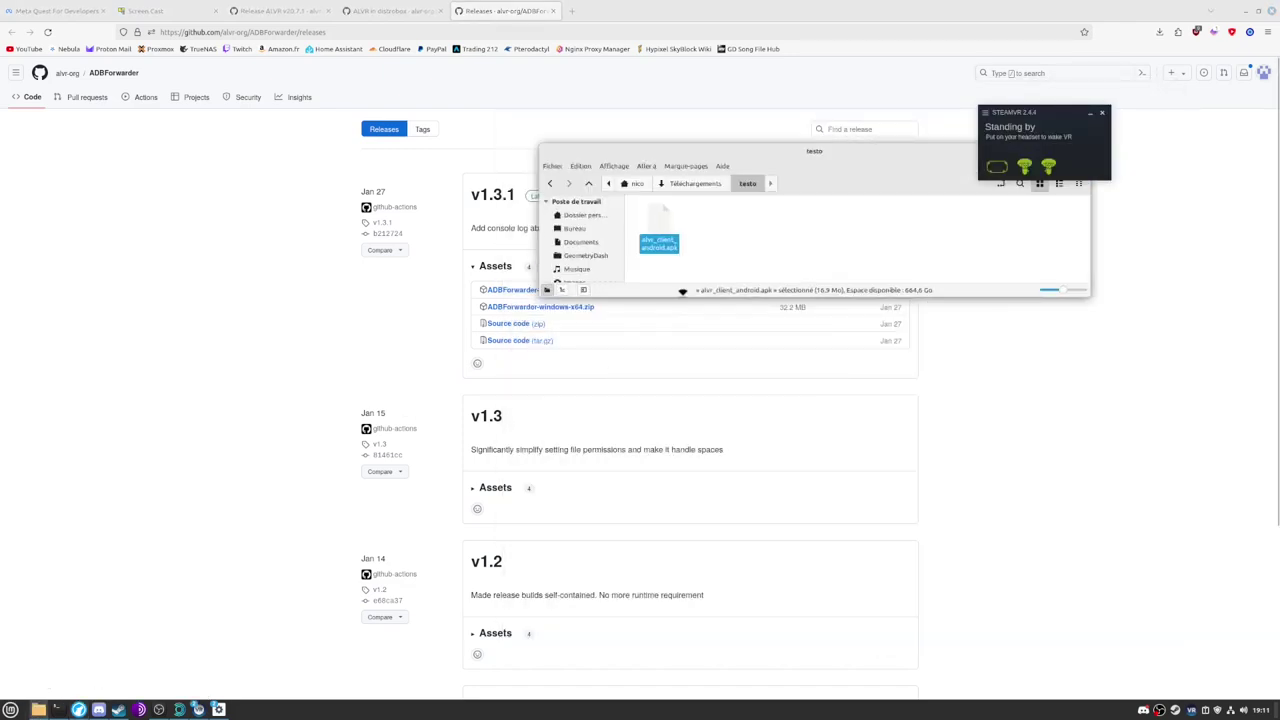
drag(682, 291, 686, 400)
click(690, 183)
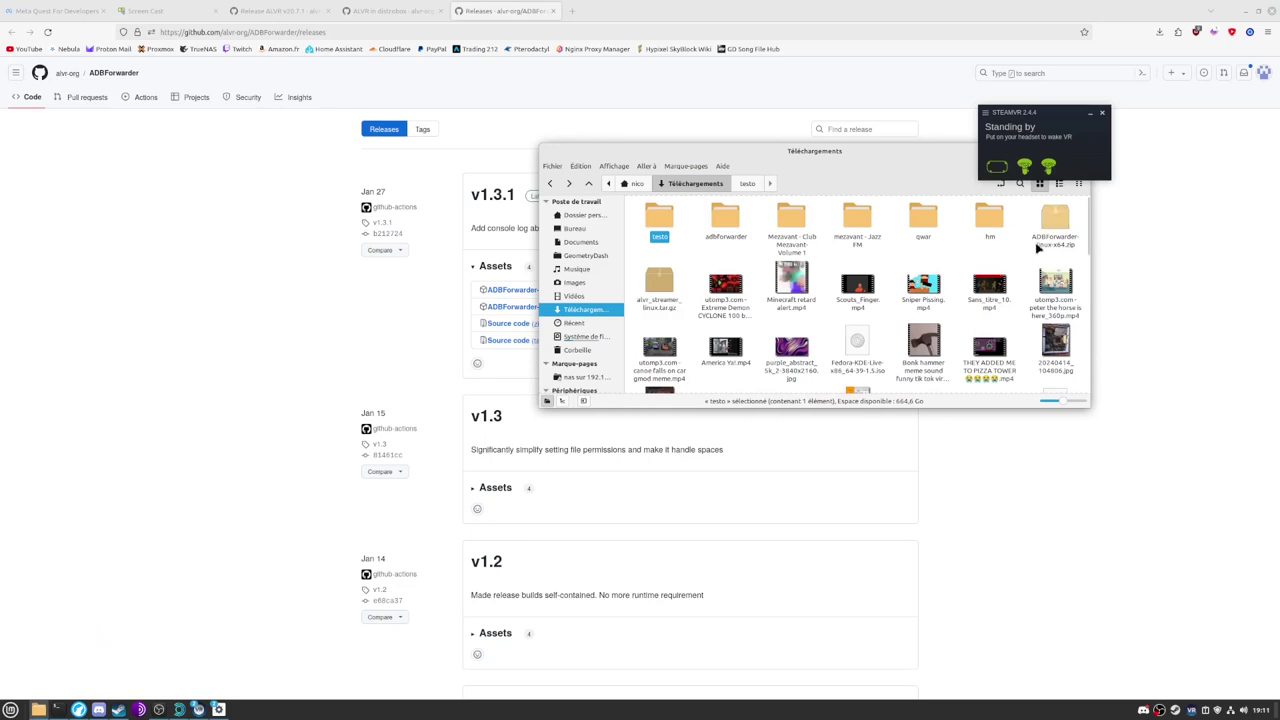
click(1052, 232)
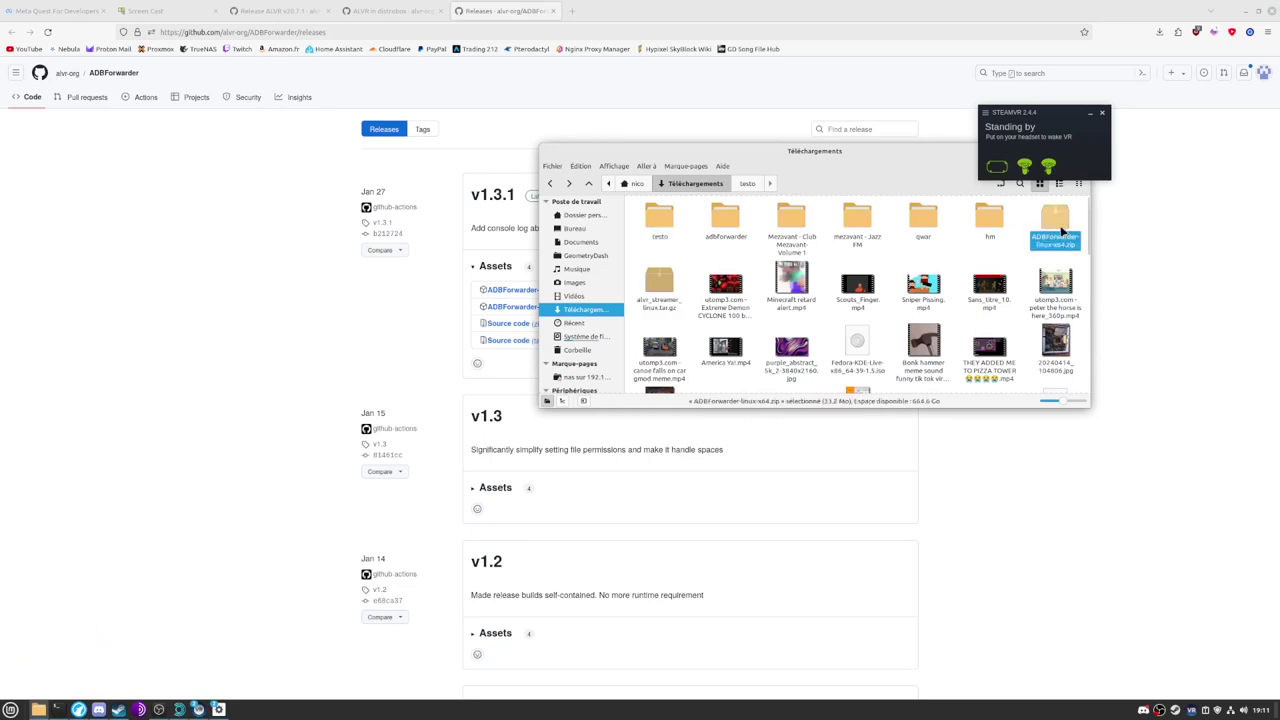
double_click(733, 226)
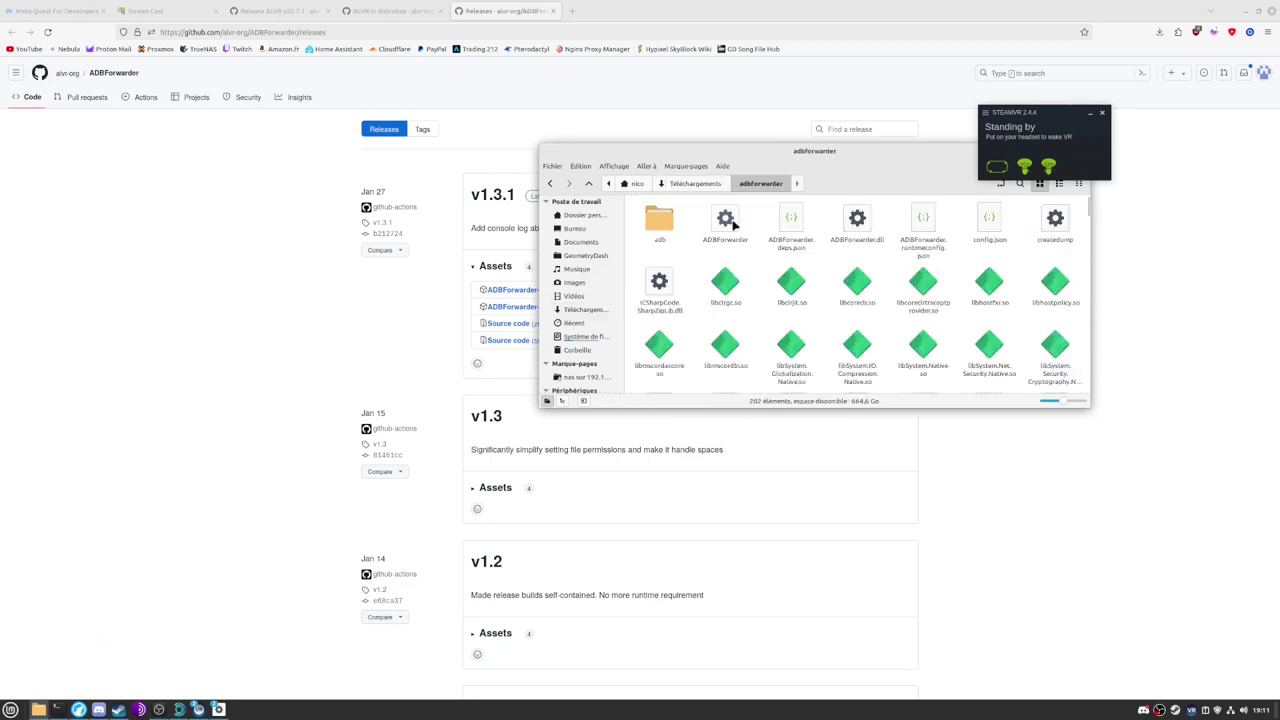
Open a terminal in the adbforwarder folder and move the file manager window out of the way.
drag(868, 158, 522, 179)
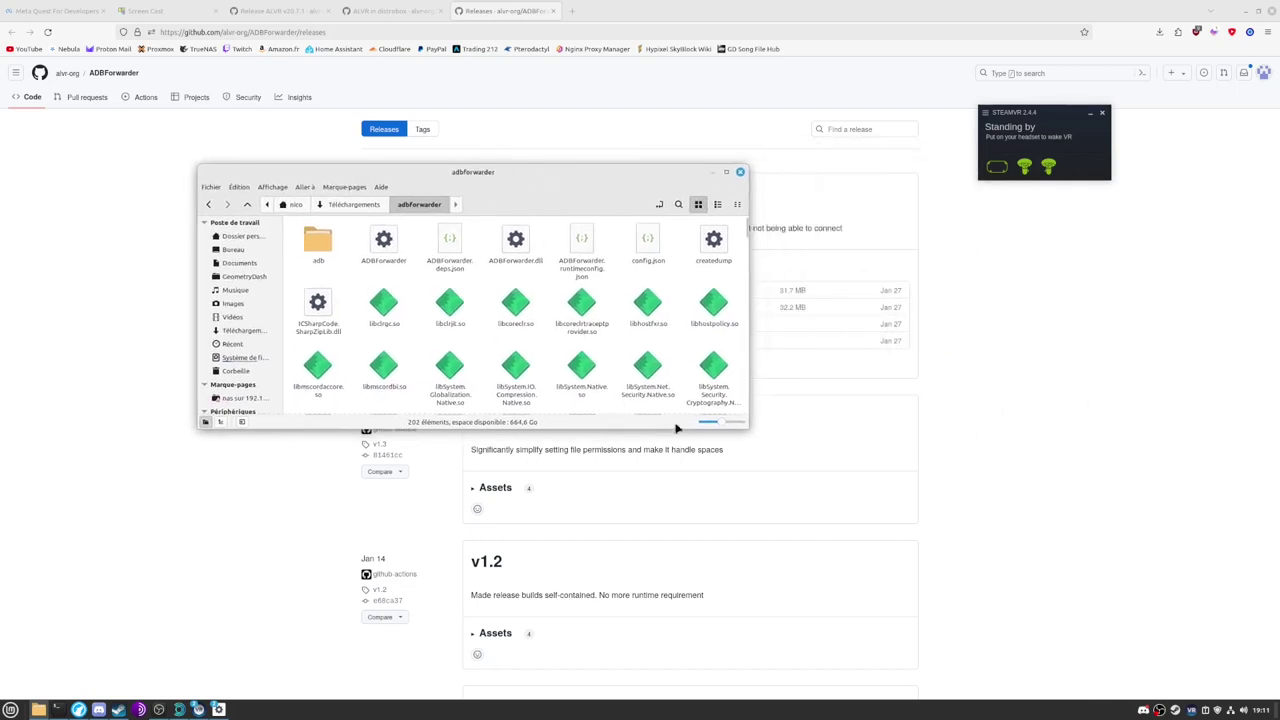
drag(748, 429, 1078, 574)
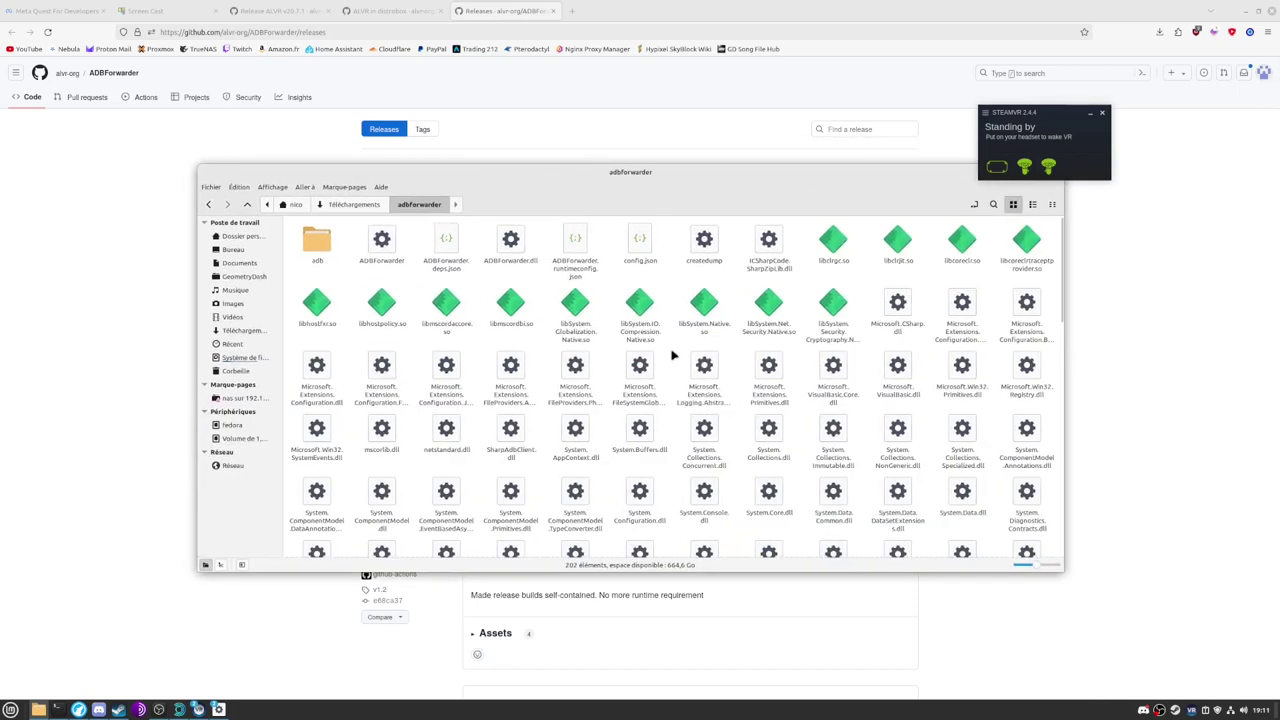
right_click(673, 353)
click(706, 389)
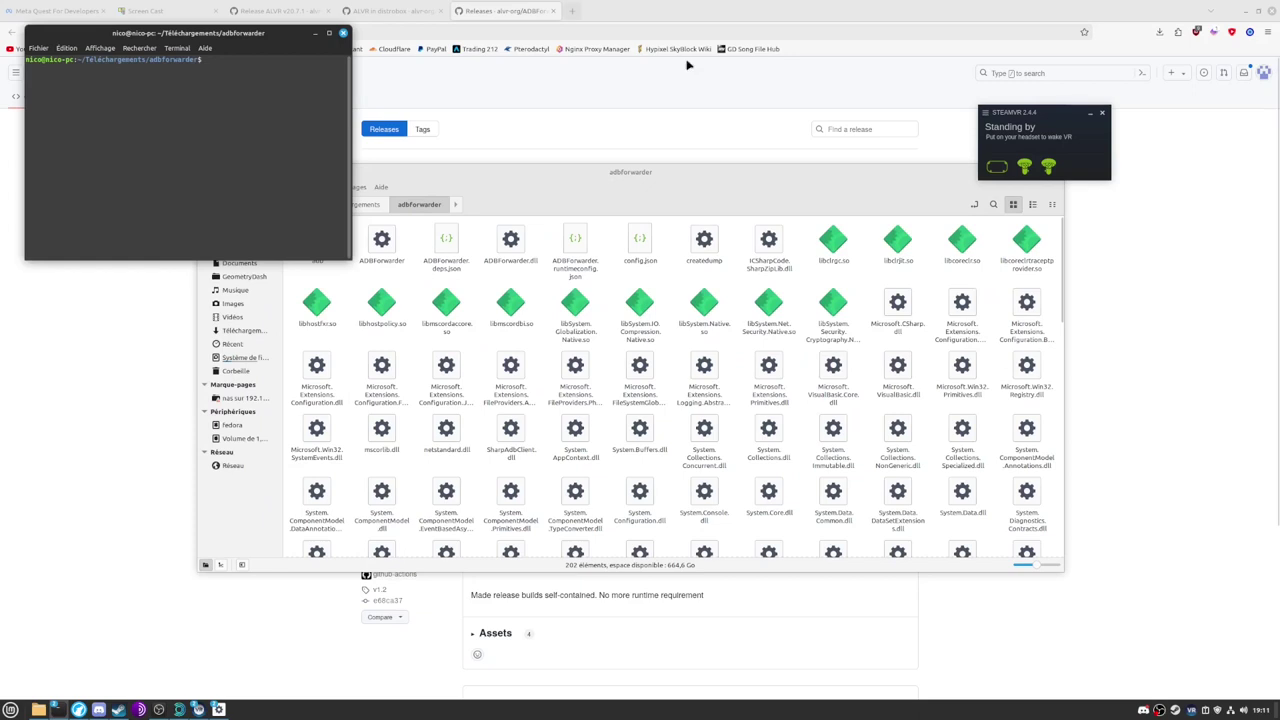
drag(838, 182, 694, 198)
click(882, 188)
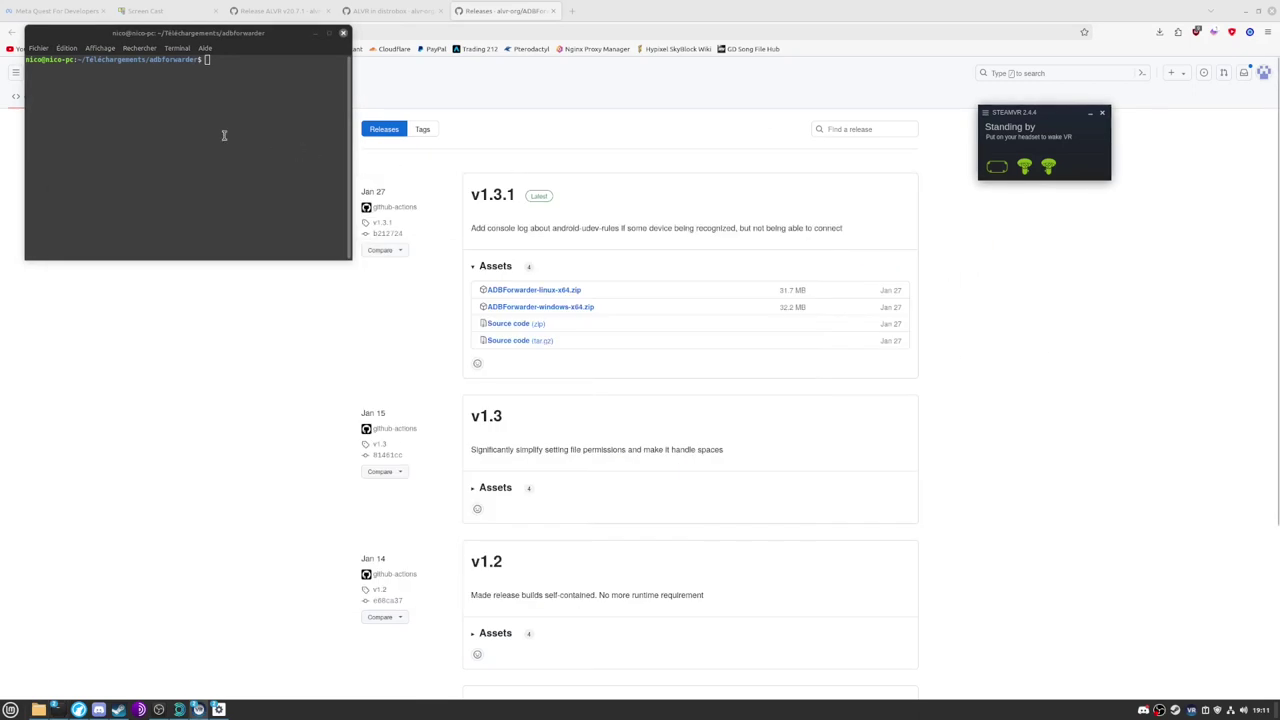
Run "sudo ./ADBForwarder" in the terminal and enter the account password.
click(224, 134)
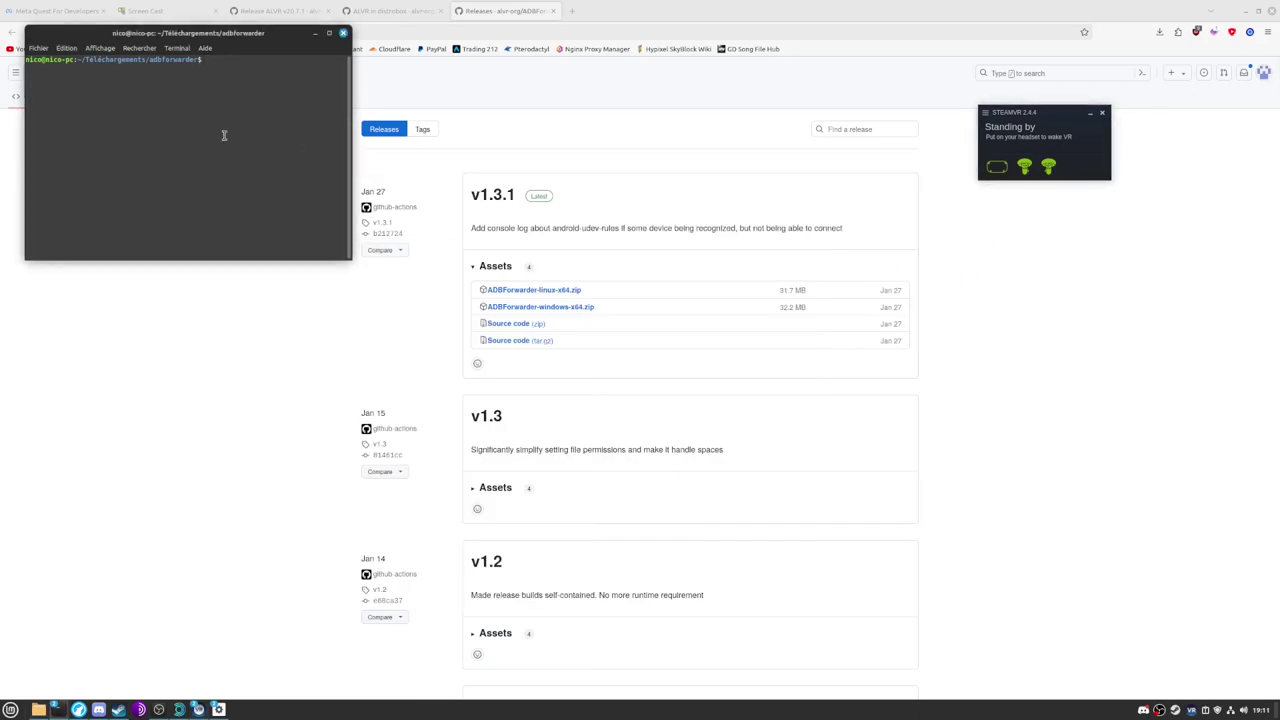
text(adb start-server)
key(Up)
key(Up)
key(Up)
key(Up)
key(Up)
key(Down)
key(Up)
key(Up)
key(Up)
key(Up)
key(Up)
key(Up)
key(Up)
key(Up)
key(Up)
key(Up)
key(Return)
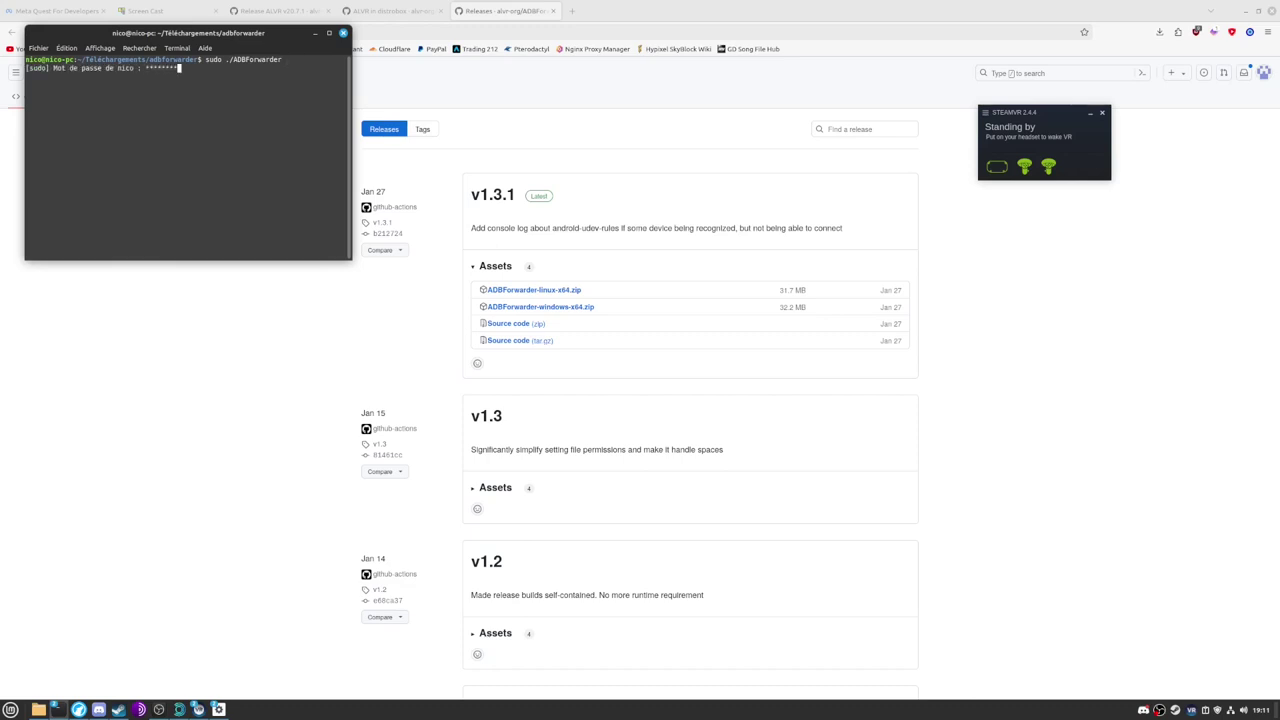
key(Return)
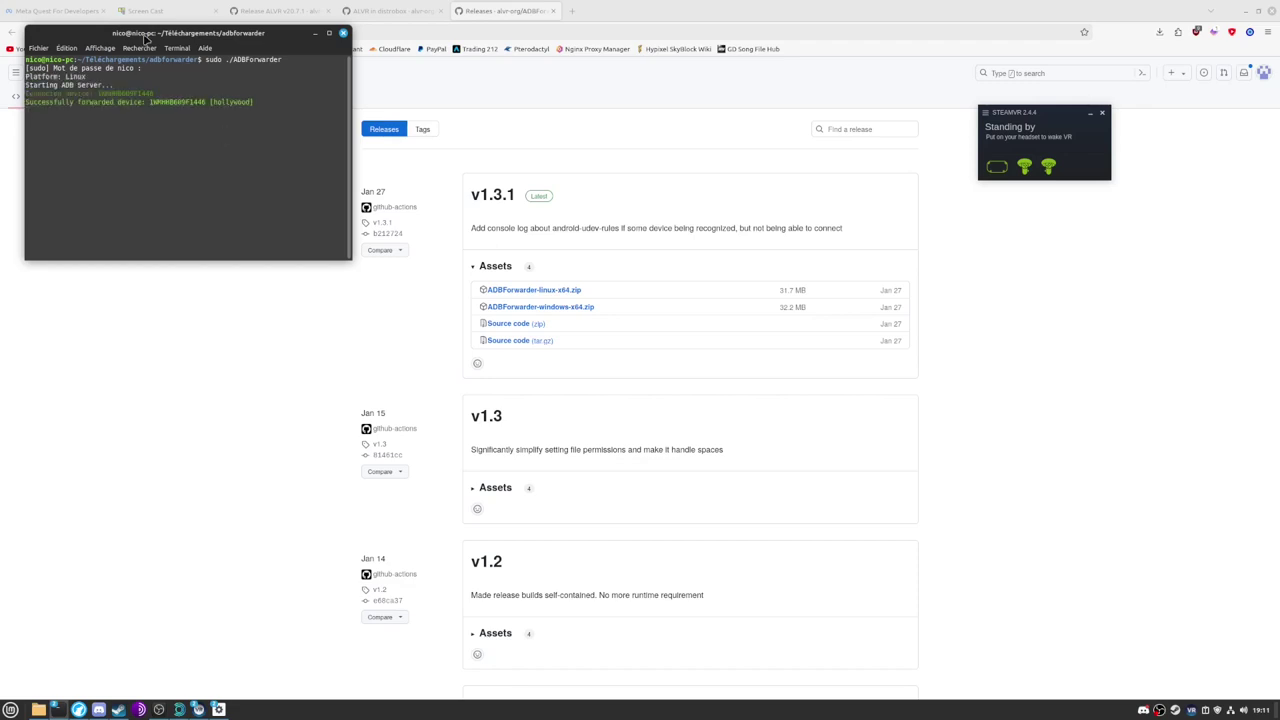
Review the device forwarding output in the terminal and minimise its window.
drag(25, 94, 269, 104)
click(269, 104)
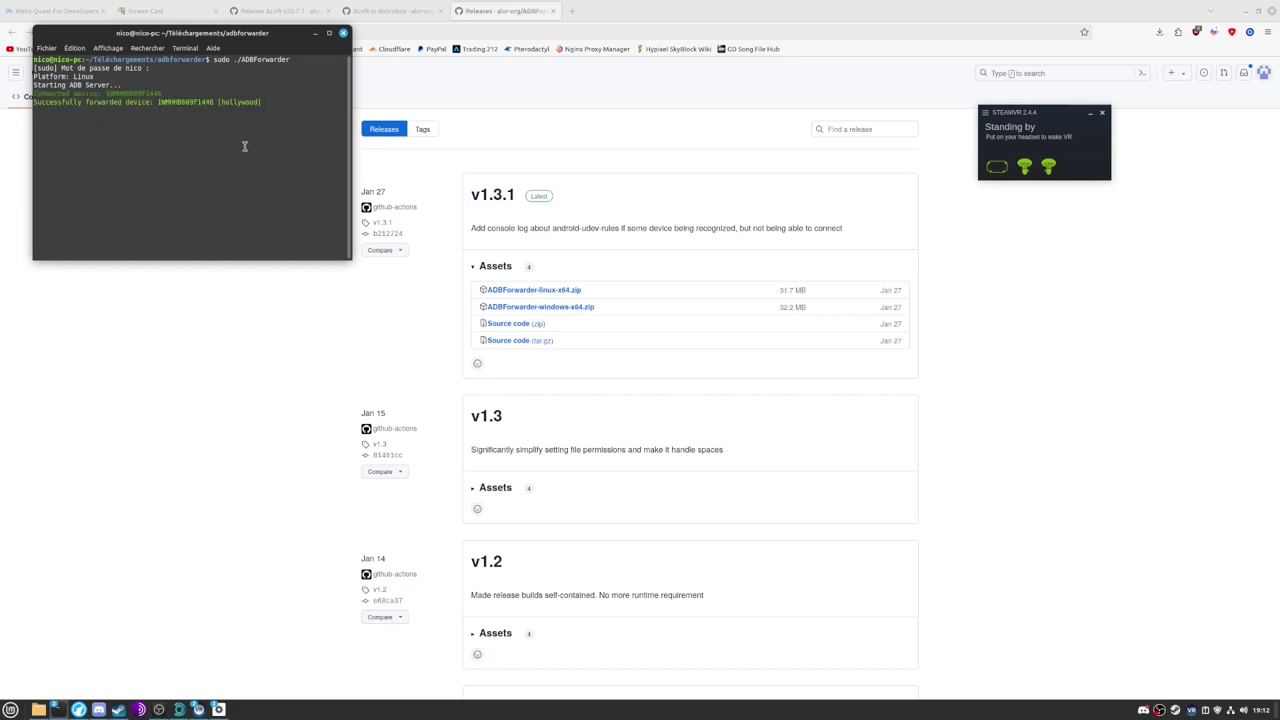
drag(182, 37, 409, 119)
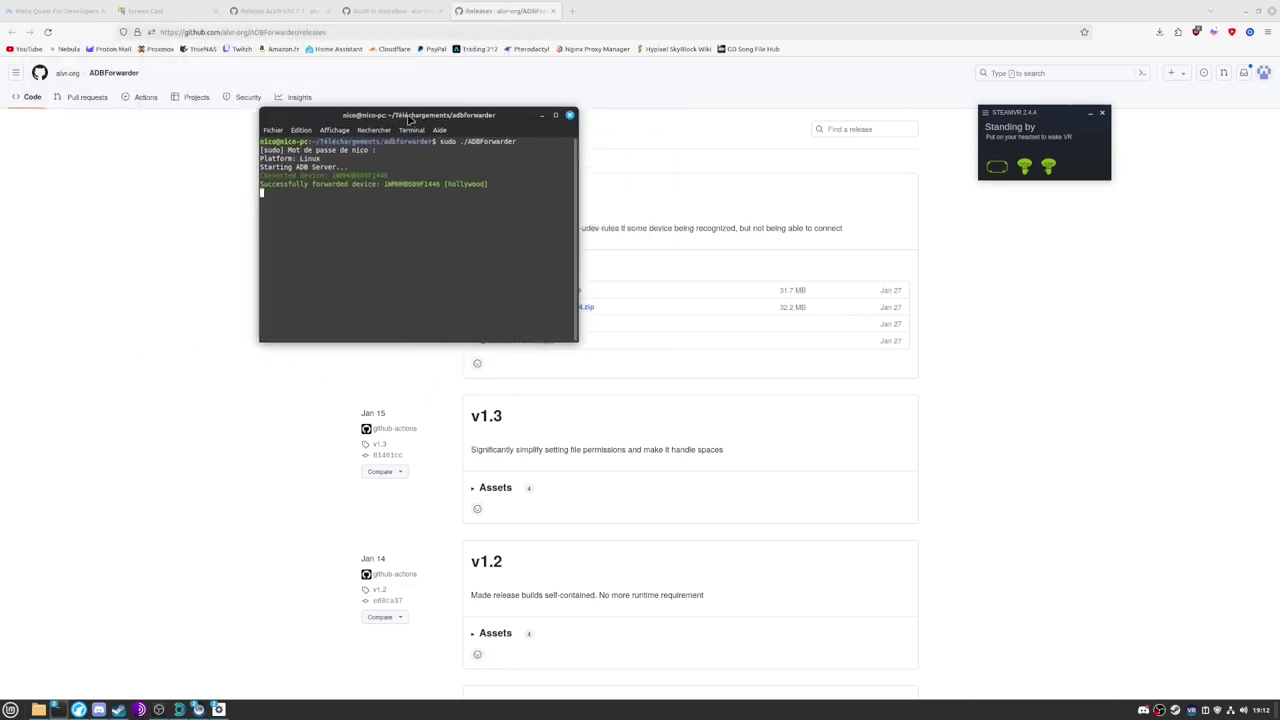
click(542, 116)
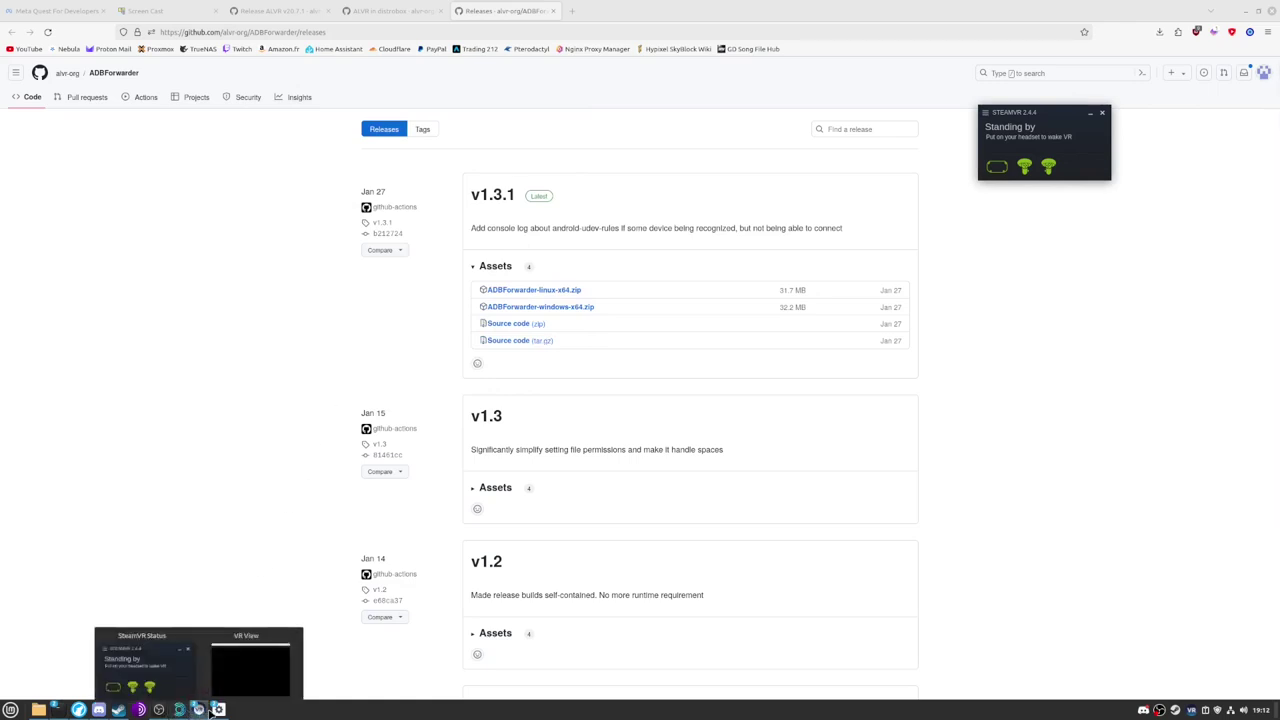
Start adding a client manually in the ALVR dashboard and set its hostname to 7121.client.
mouse_move(64, 711)
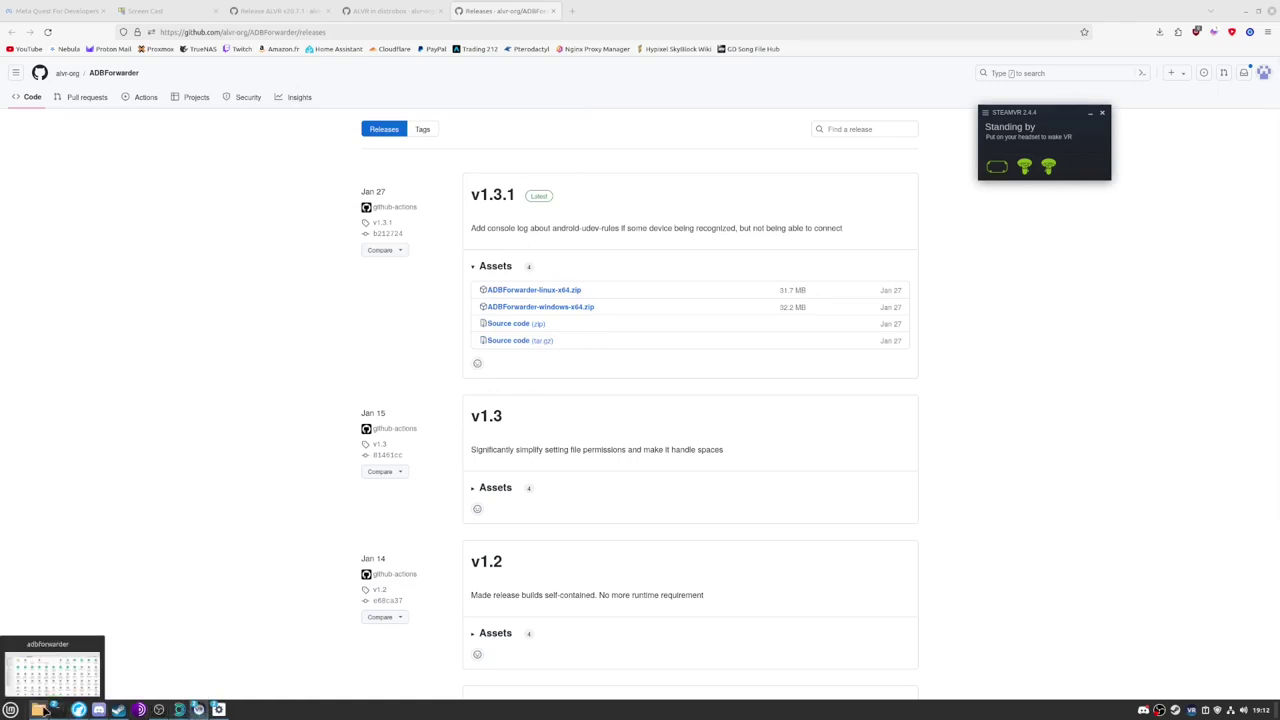
click(178, 709)
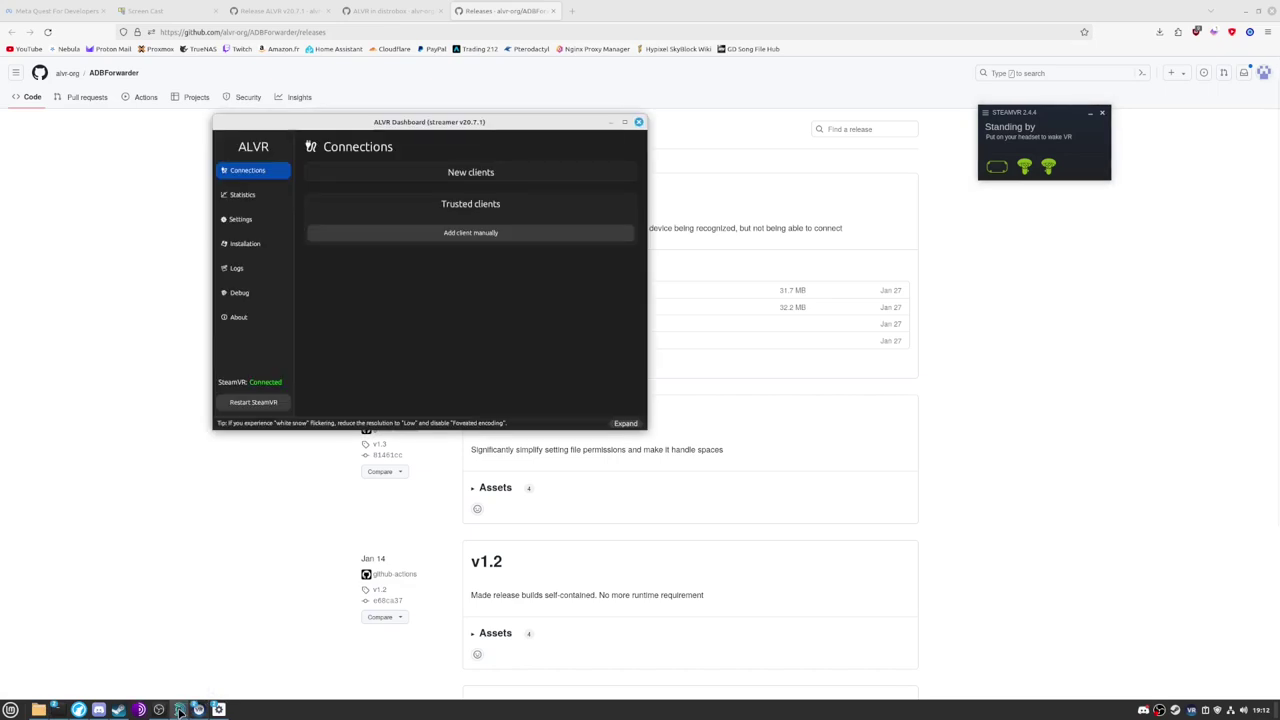
click(470, 234)
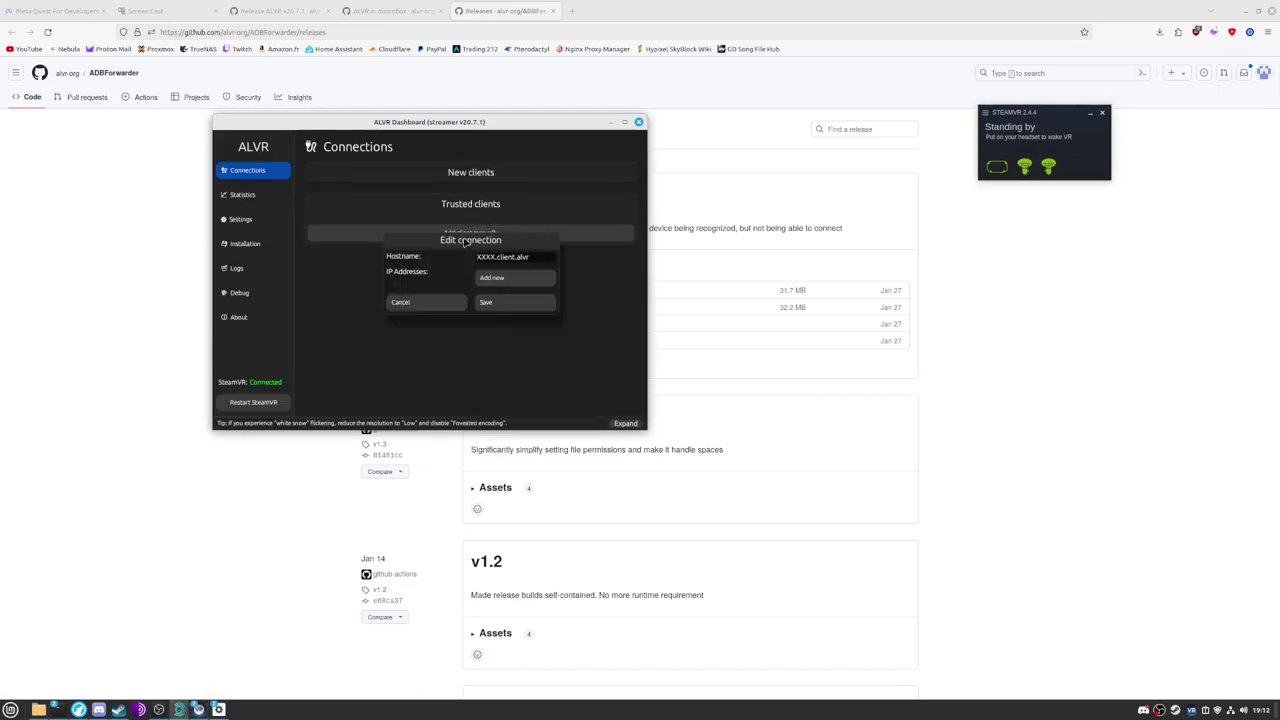
drag(496, 256, 463, 257)
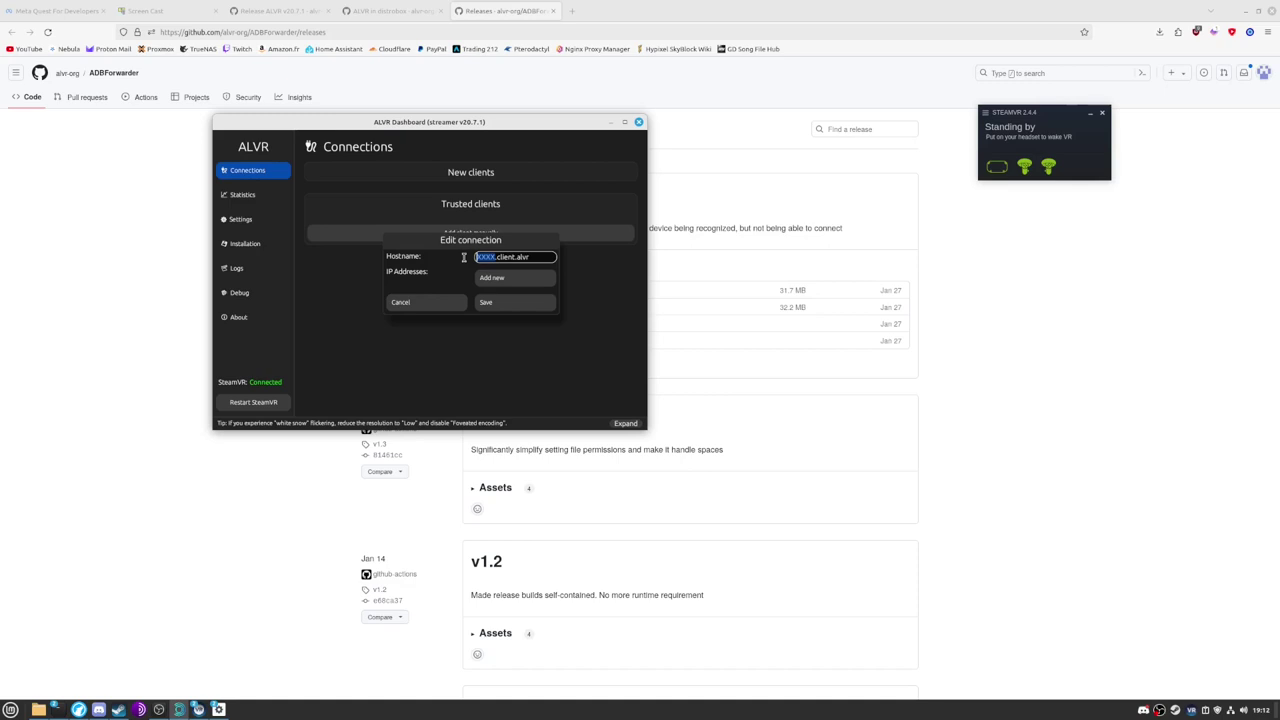
text(7.1)
key(BackSpace)
key(BackSpace)
text(121.)
drag(518, 256, 541, 256)
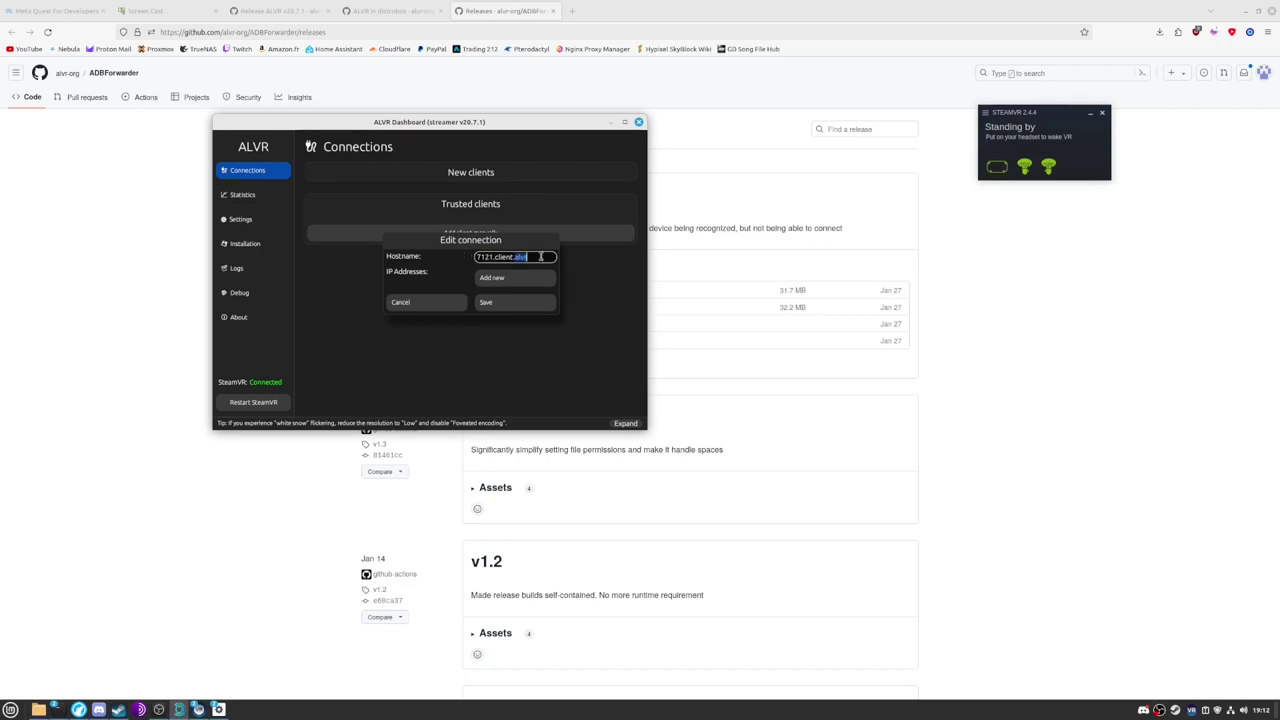
key(BackSpace)
key(BackSpace)
Add the IP address 127.0.0.1 to the new client and save the connection.
click(526, 277)
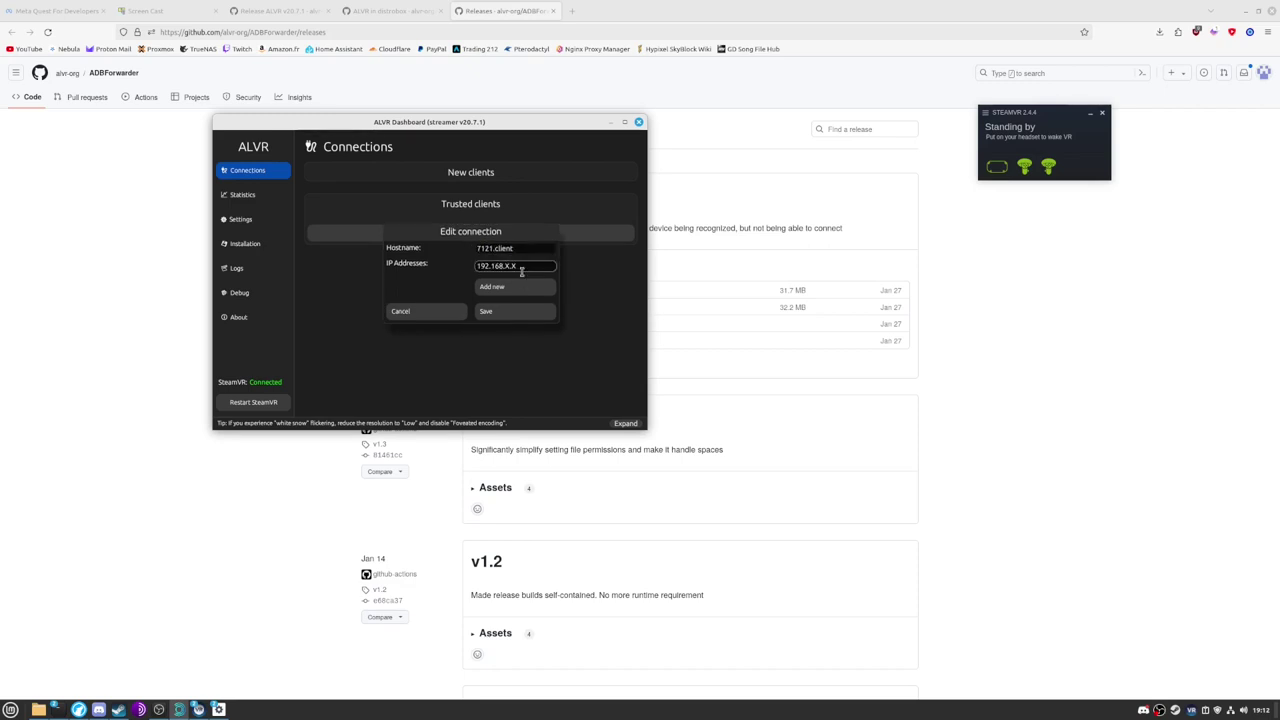
drag(528, 265, 476, 266)
key(BackSpace)
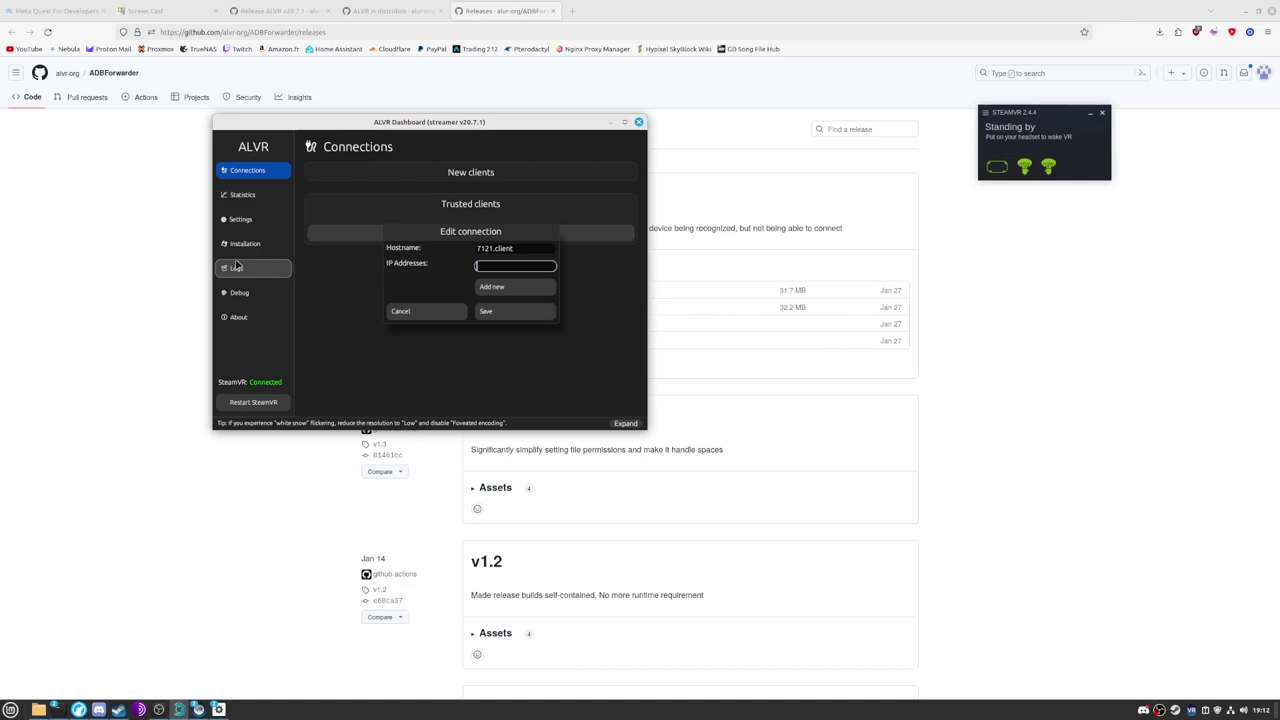
text(127.0.0.1)
click(491, 315)
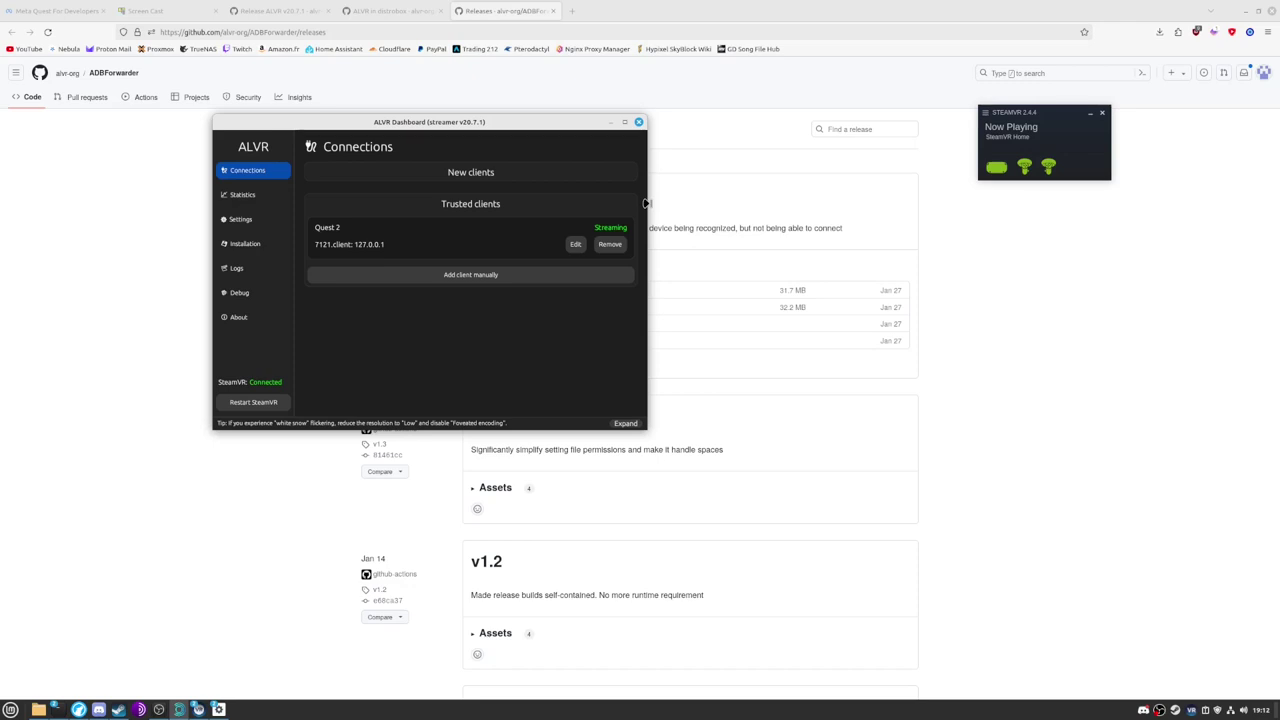
Display the VR View window from SteamVR.
click(984, 112)
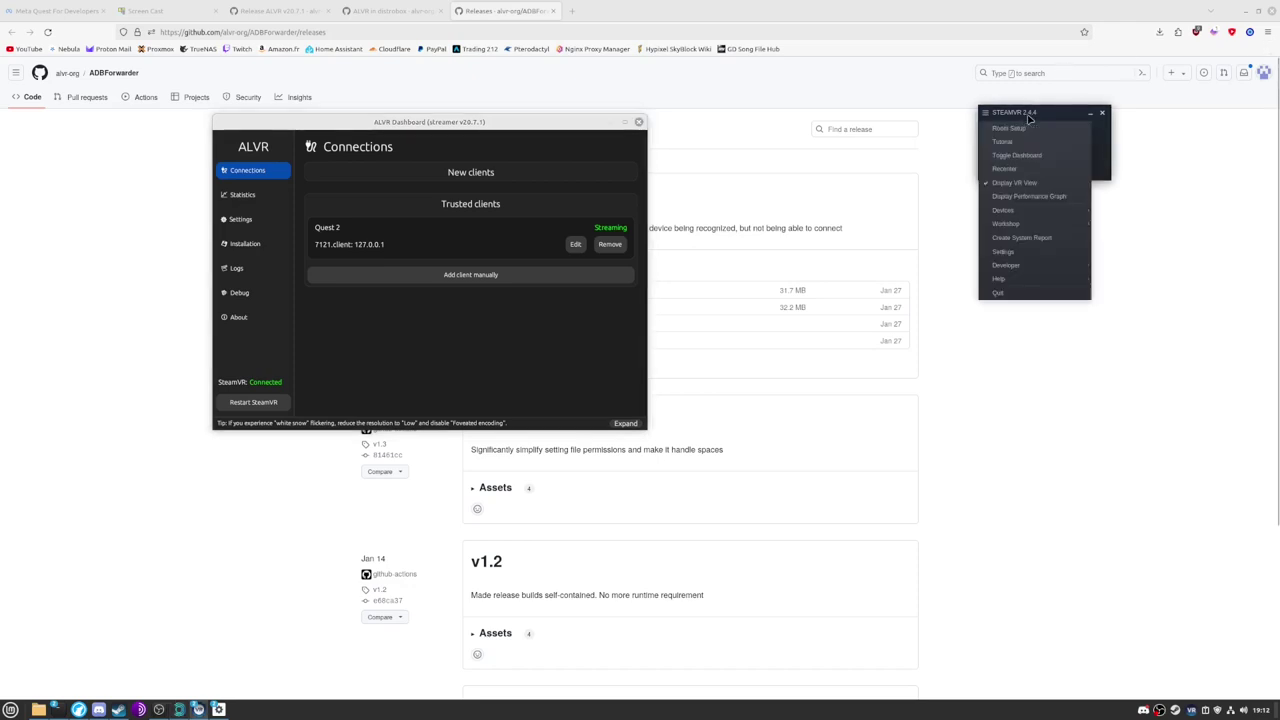
click(1014, 186)
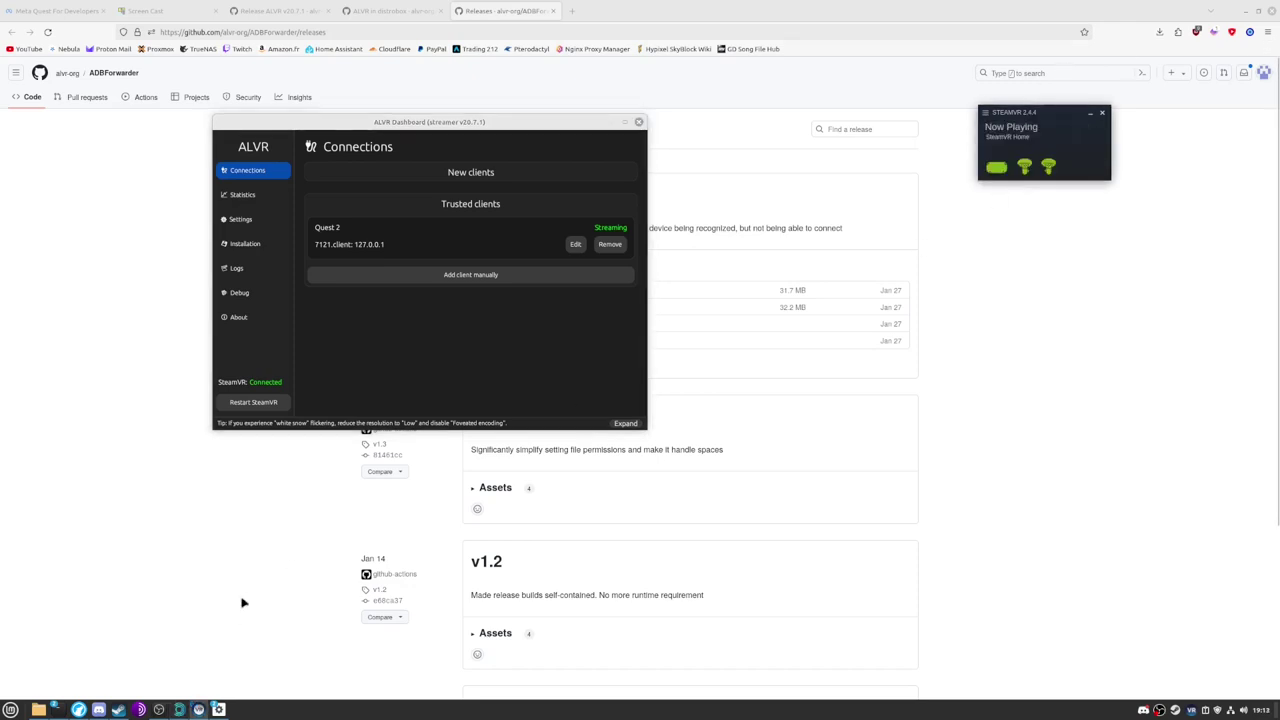
click(1013, 124)
click(1016, 186)
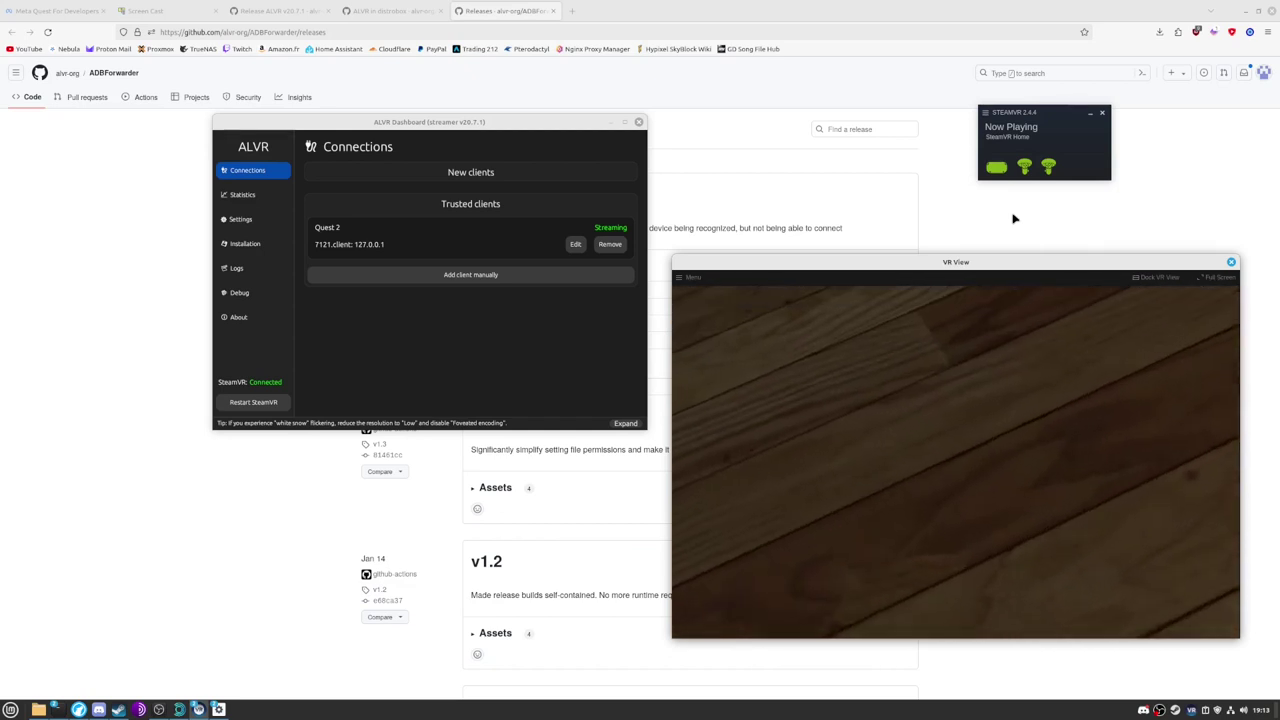
Run the ALVR setup wizard up to the software requirements and download and set the On connect/On disconnect script with Pipewire audio.
click(413, 360)
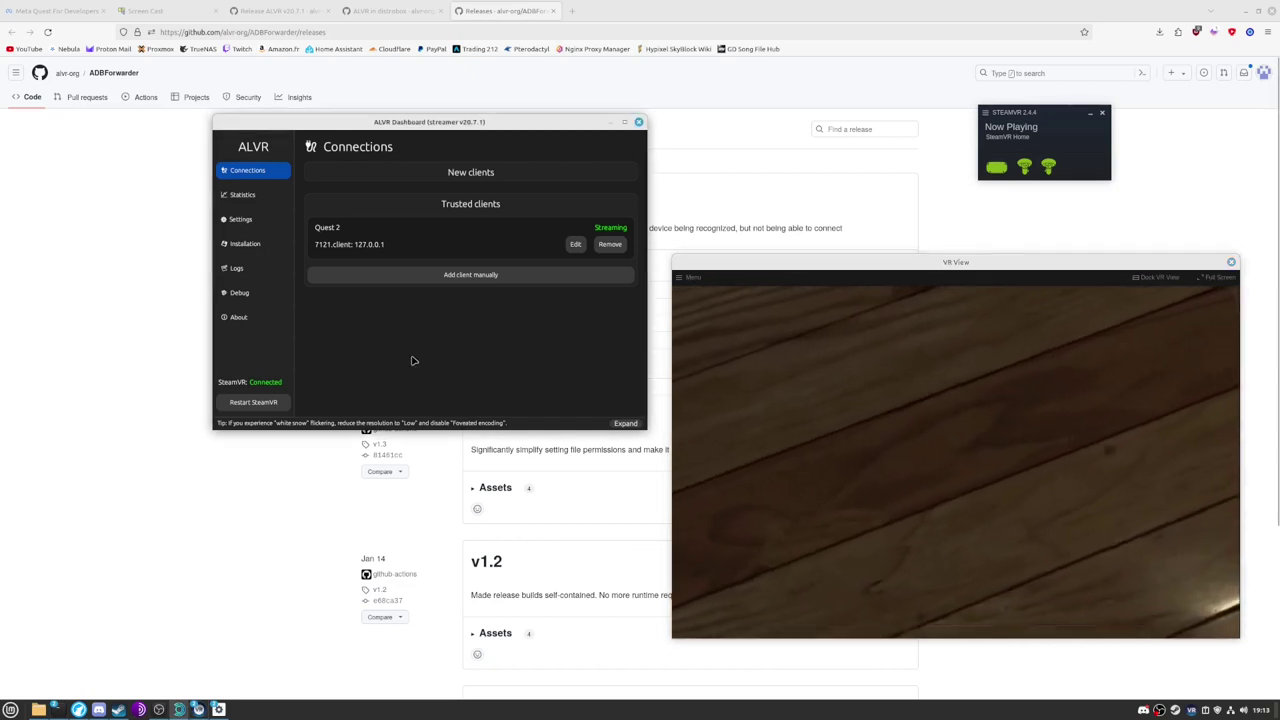
click(263, 250)
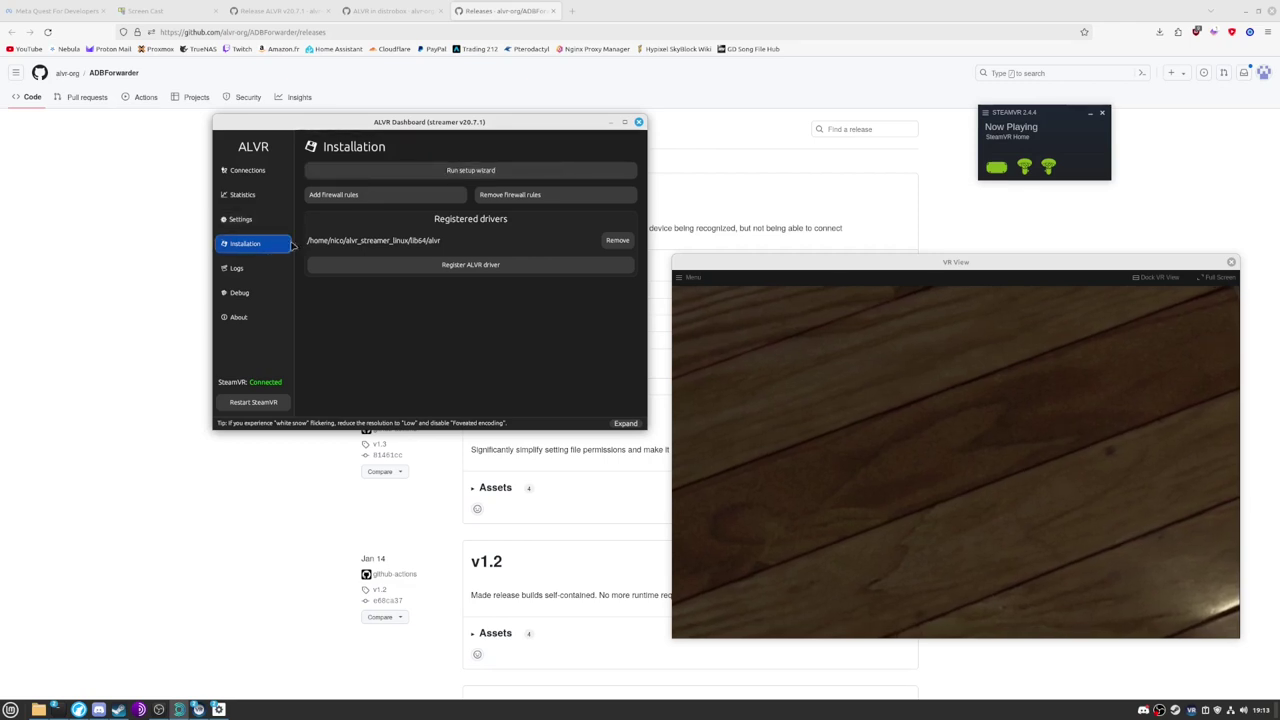
click(503, 172)
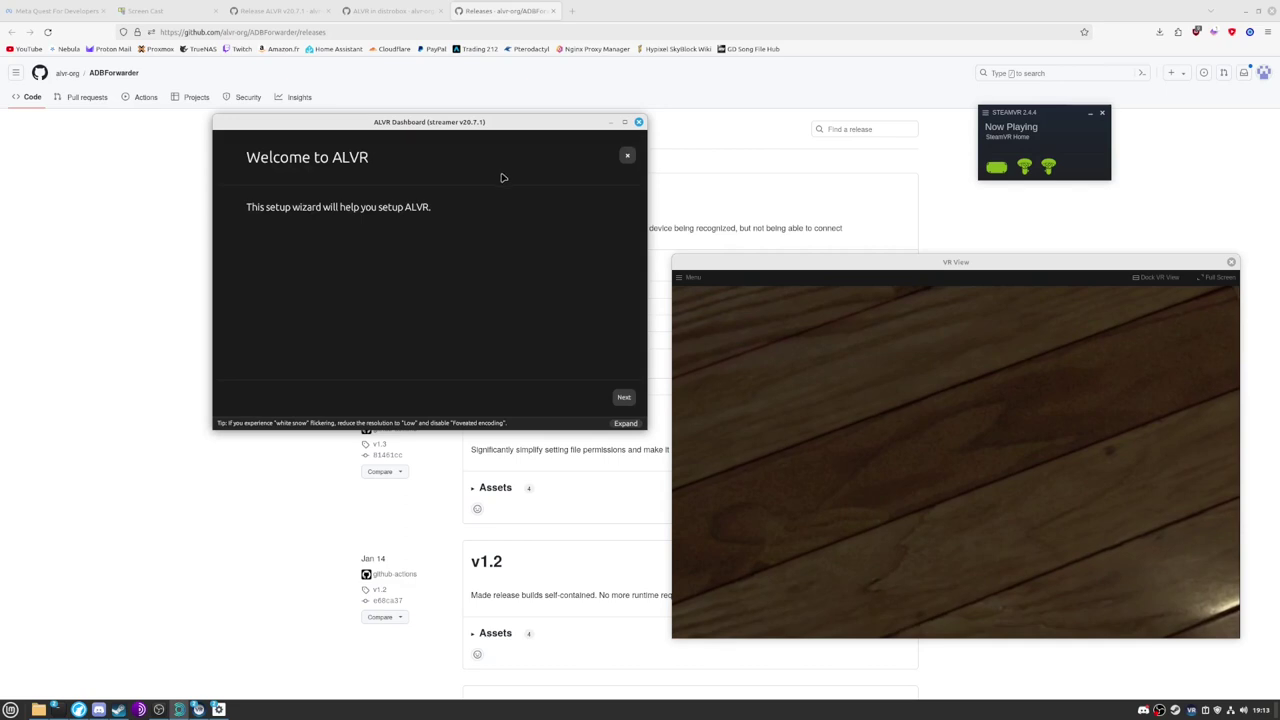
click(624, 398)
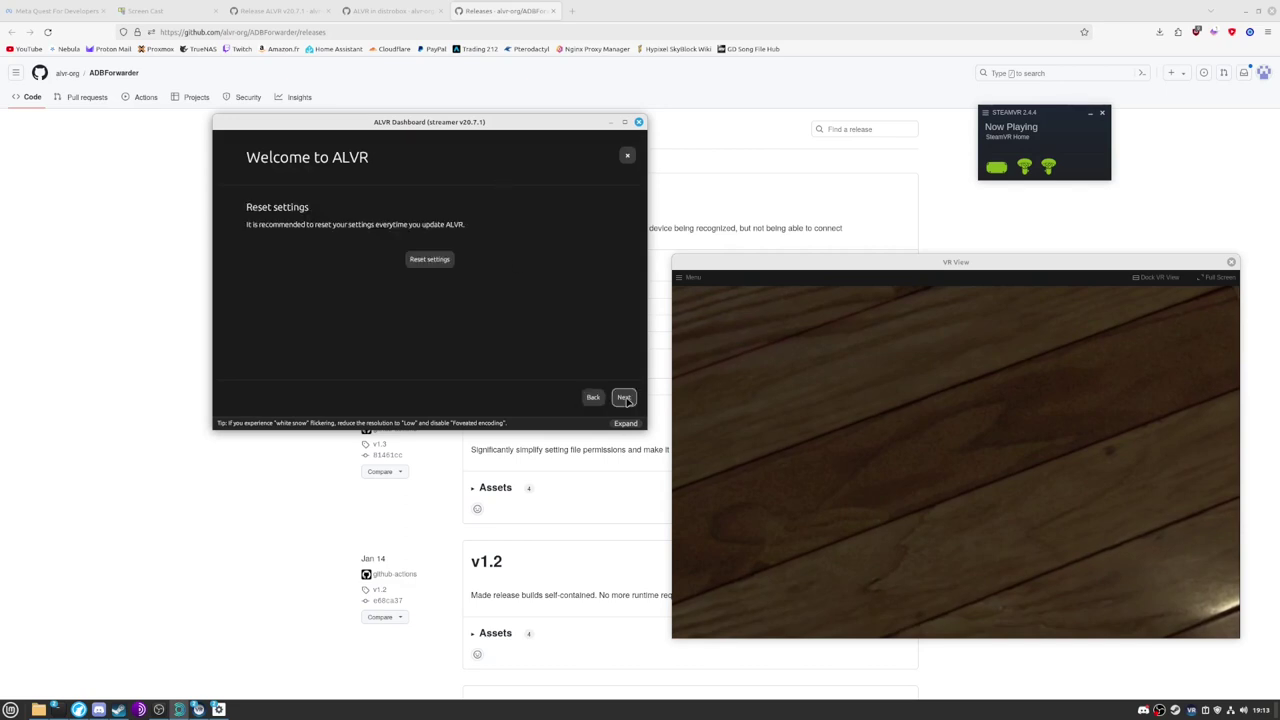
click(624, 398)
click(624, 398)
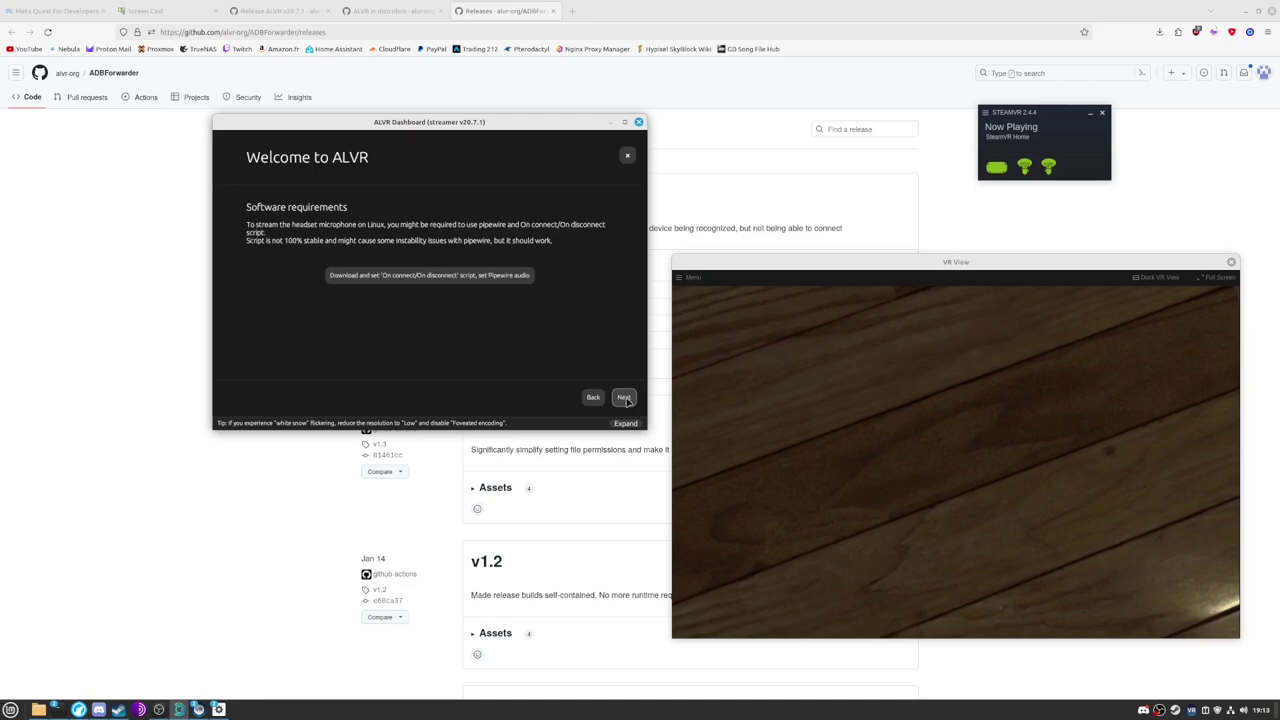
click(380, 284)
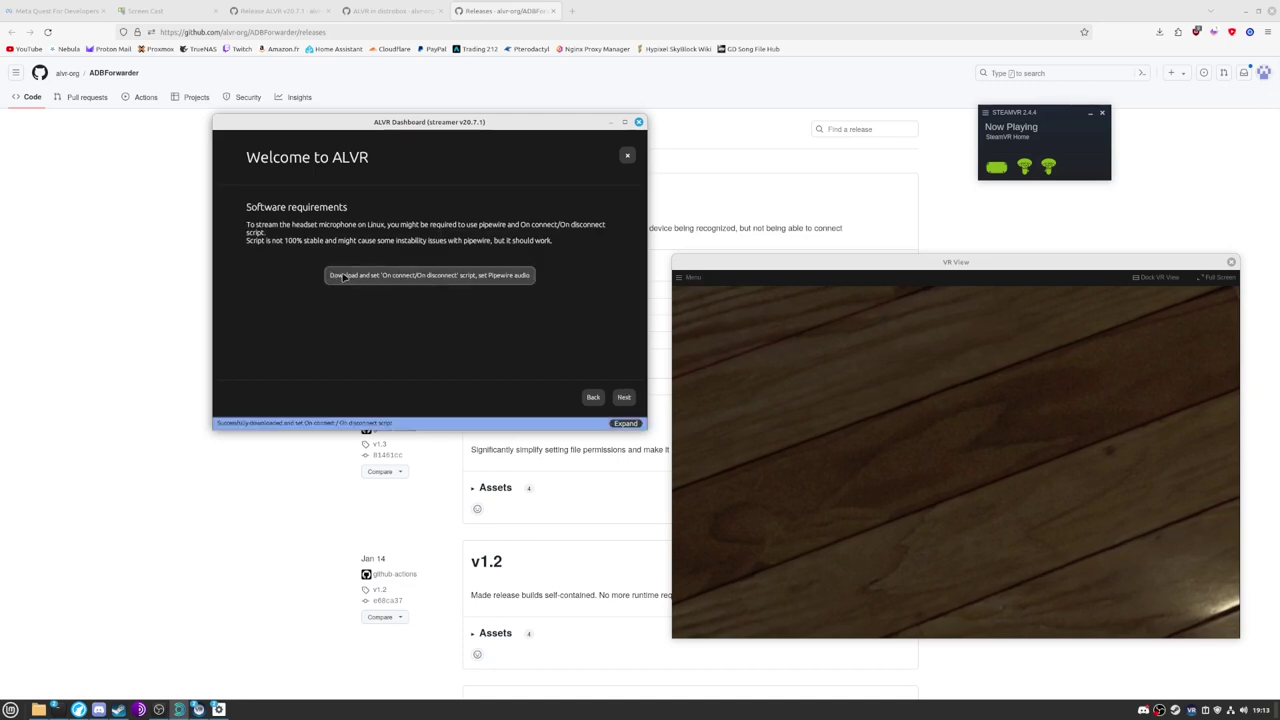
Go through the remaining setup wizard pages without adding firewall rules and finish the wizard.
click(624, 398)
click(624, 398)
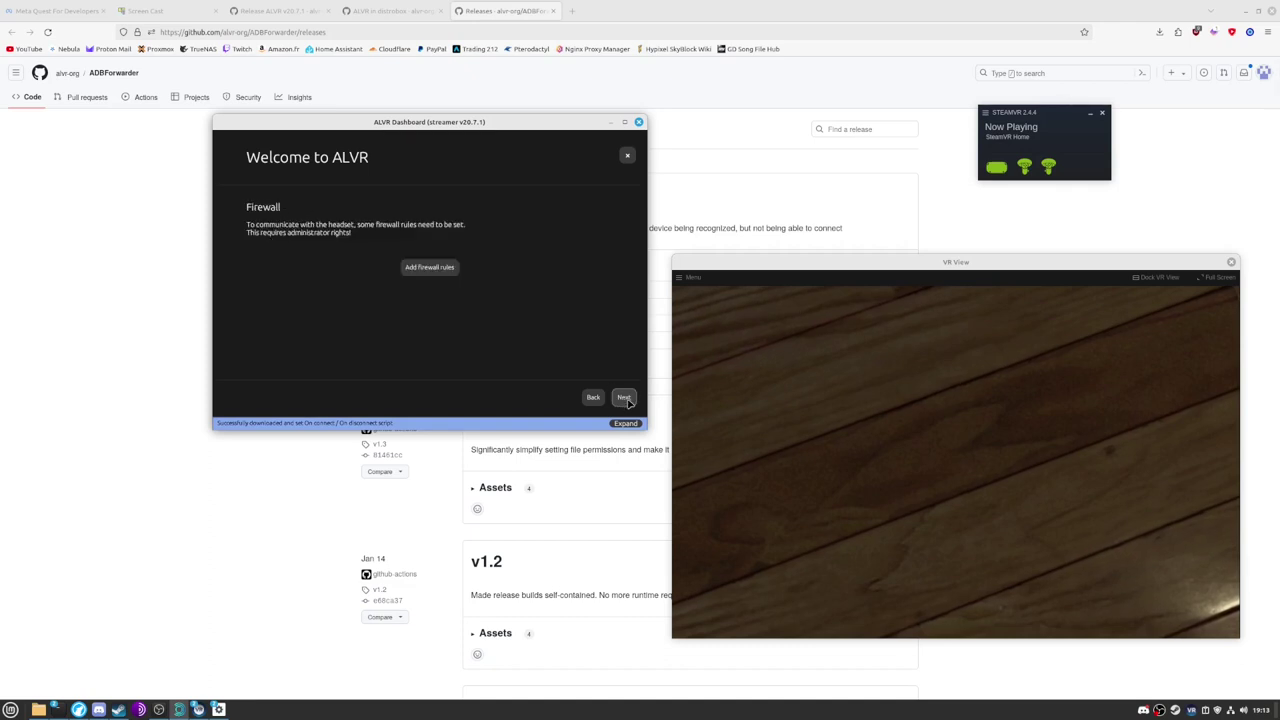
click(624, 398)
click(624, 398)
click(624, 398)
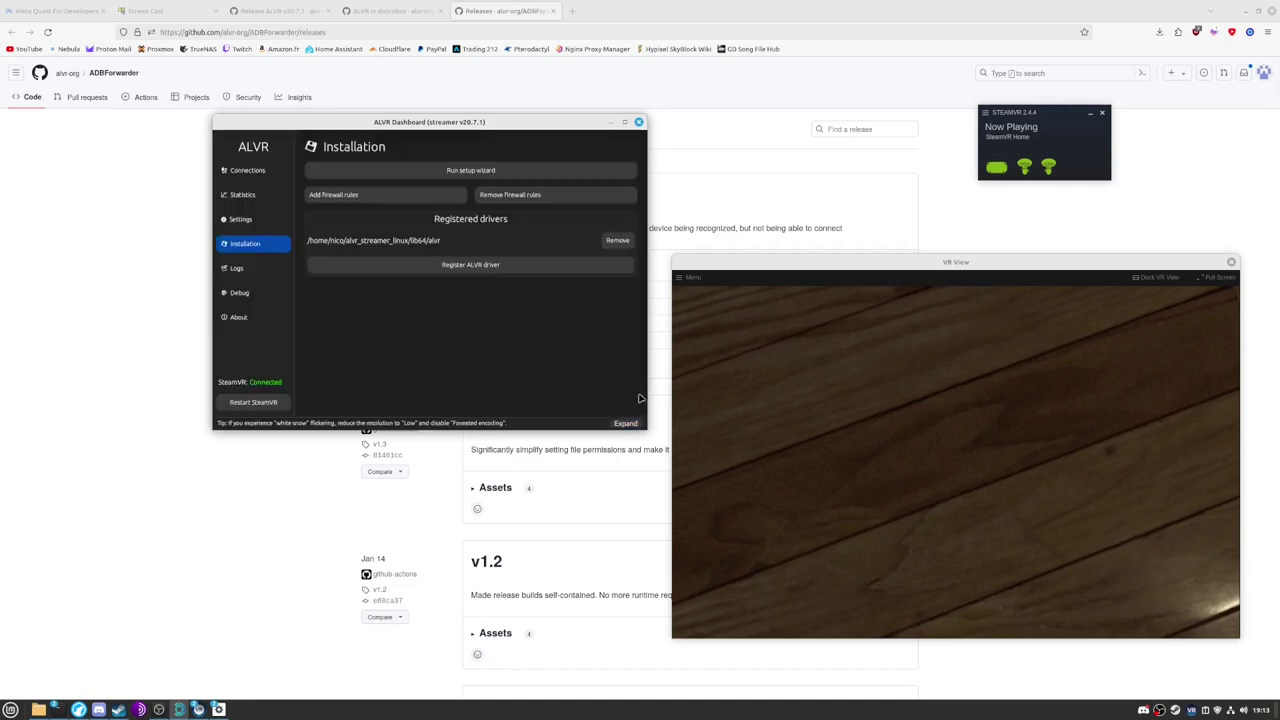
Examine the latency, framerate and bitrate graphs in the ALVR statistics and move the VR View window slightly higher.
click(237, 220)
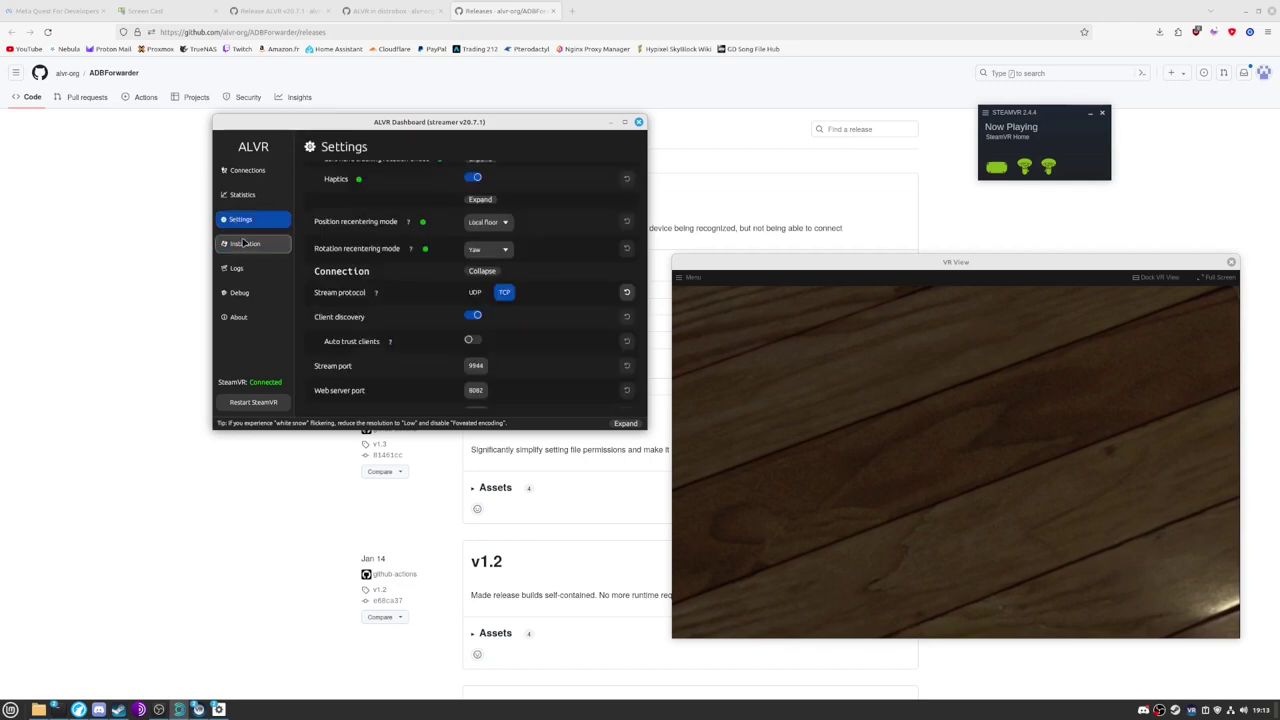
click(250, 195)
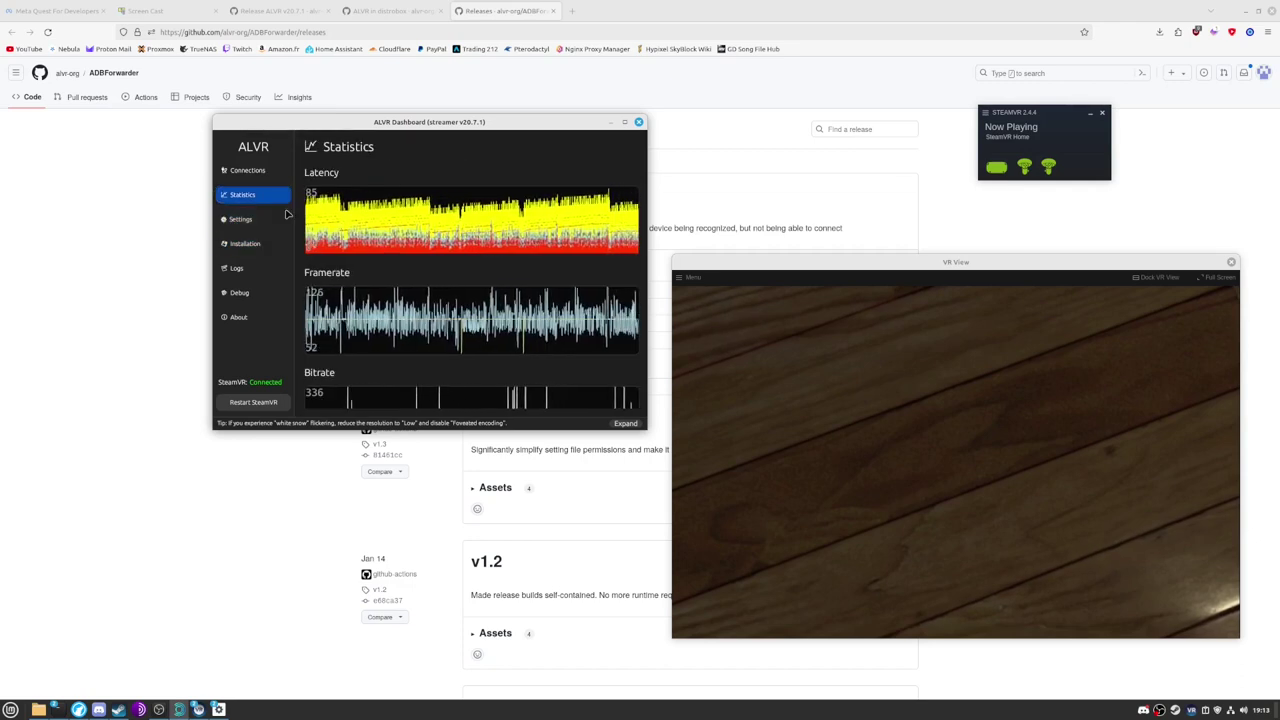
scroll(532, 290, down, 3)
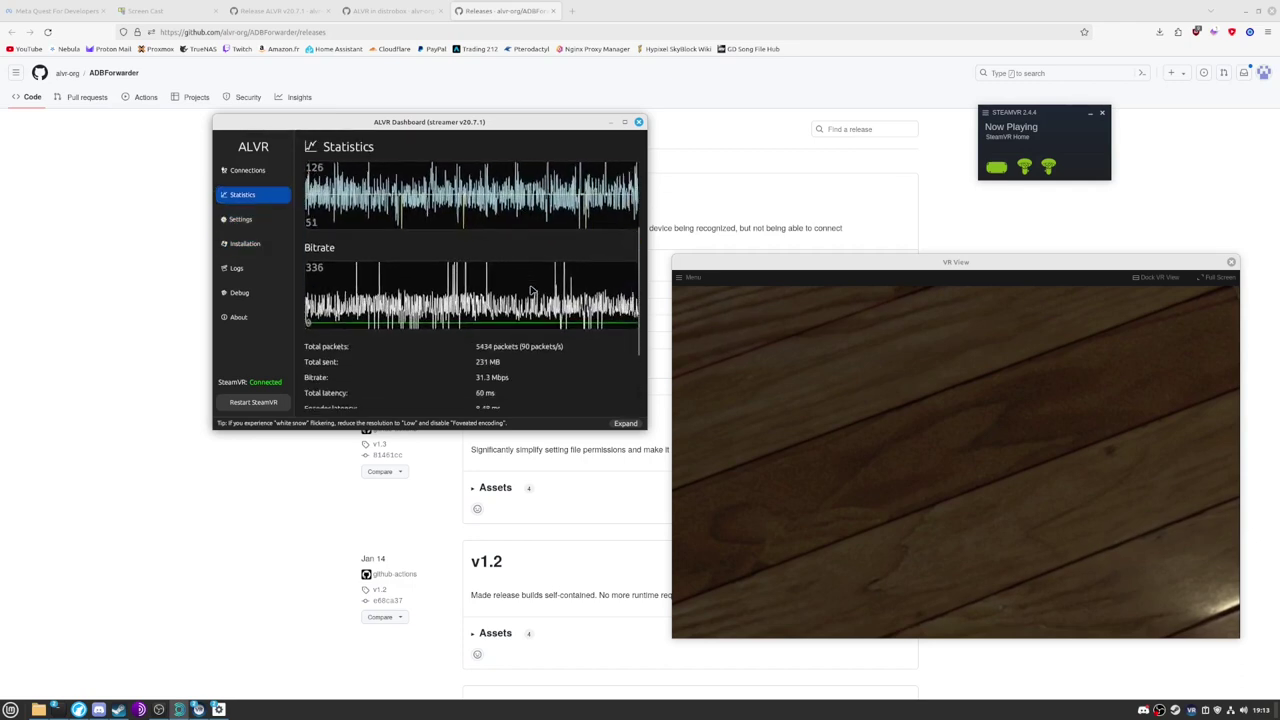
scroll(472, 285, up, 3)
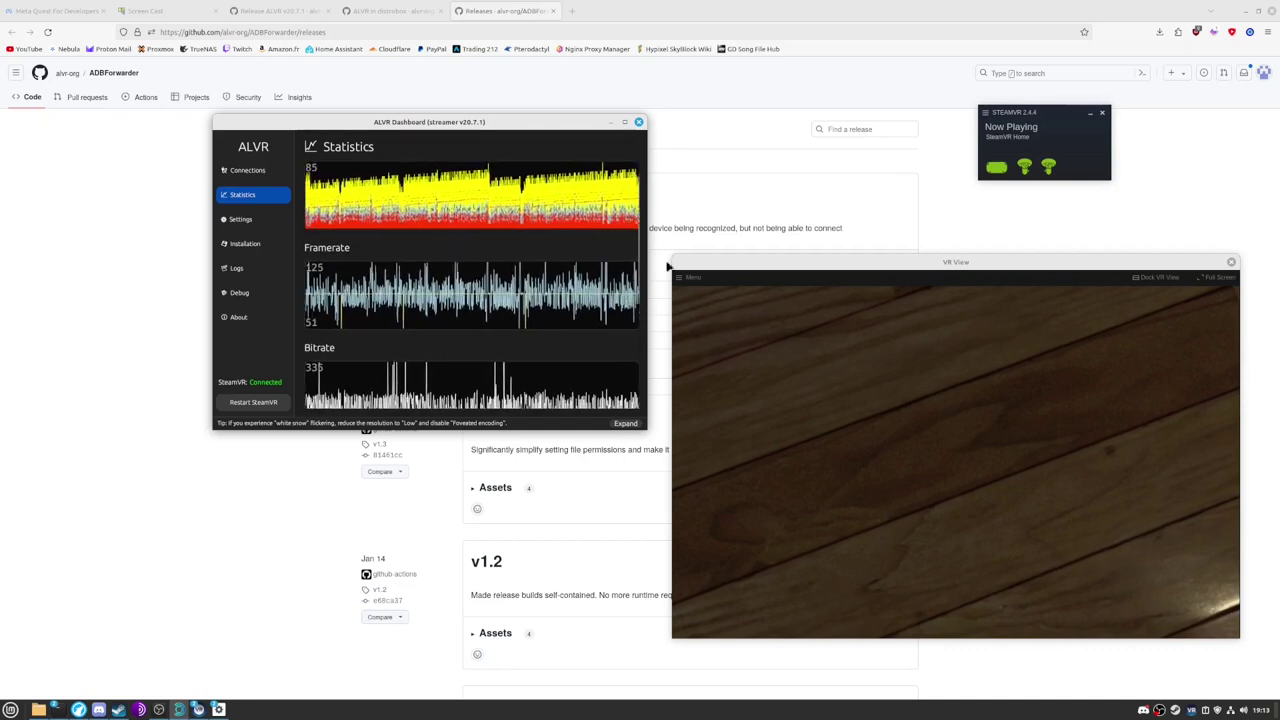
click(799, 257)
drag(799, 257, 803, 202)
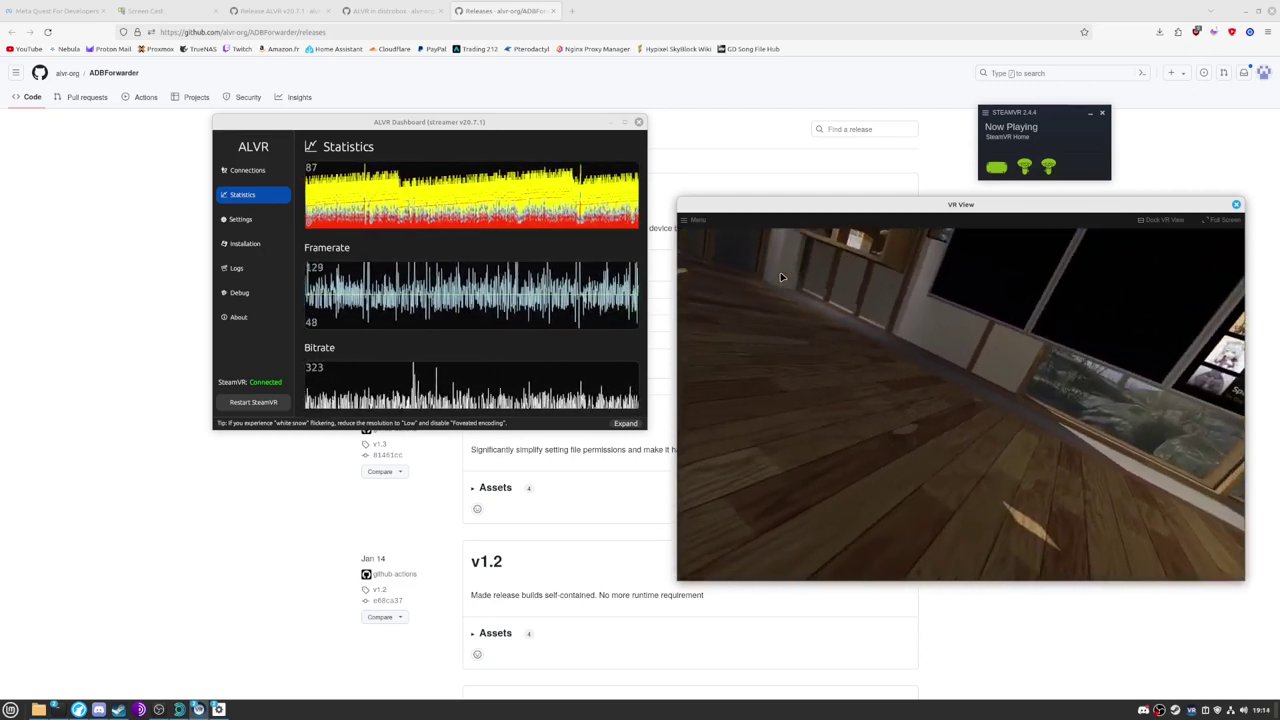
Check the stream protocol among the Connection settings of ALVR.
click(240, 219)
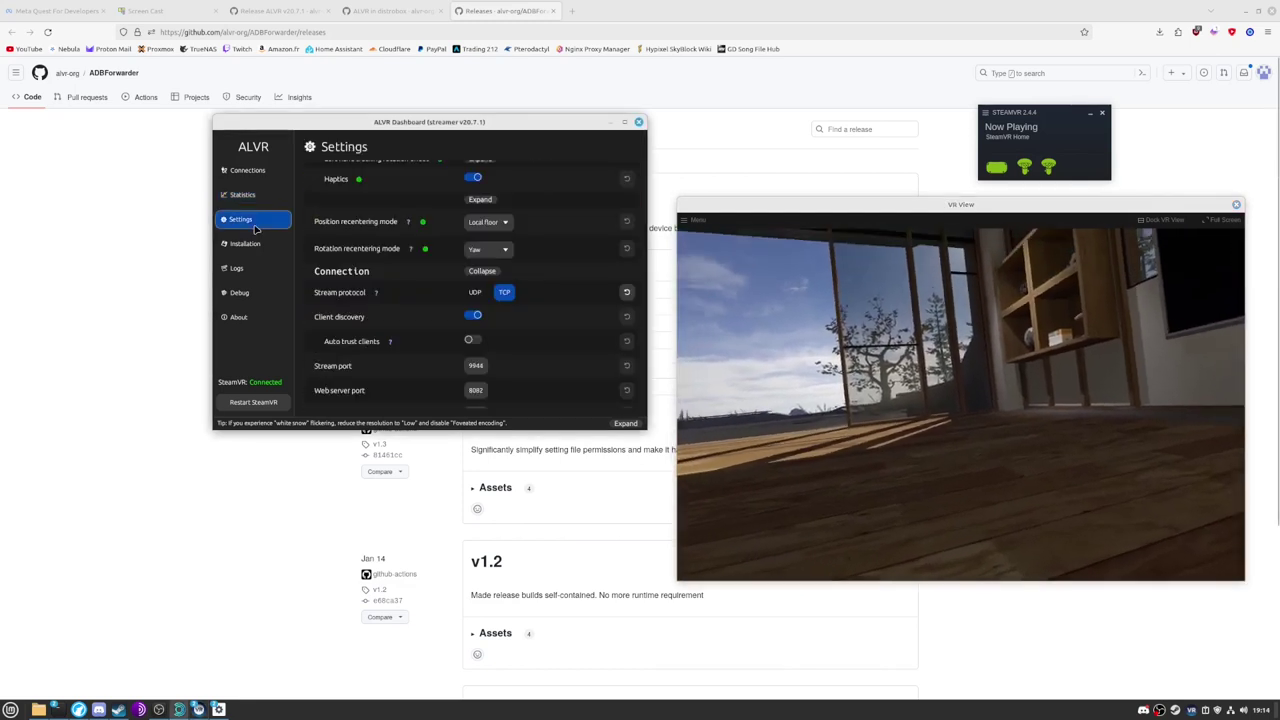
scroll(555, 324, up, 3)
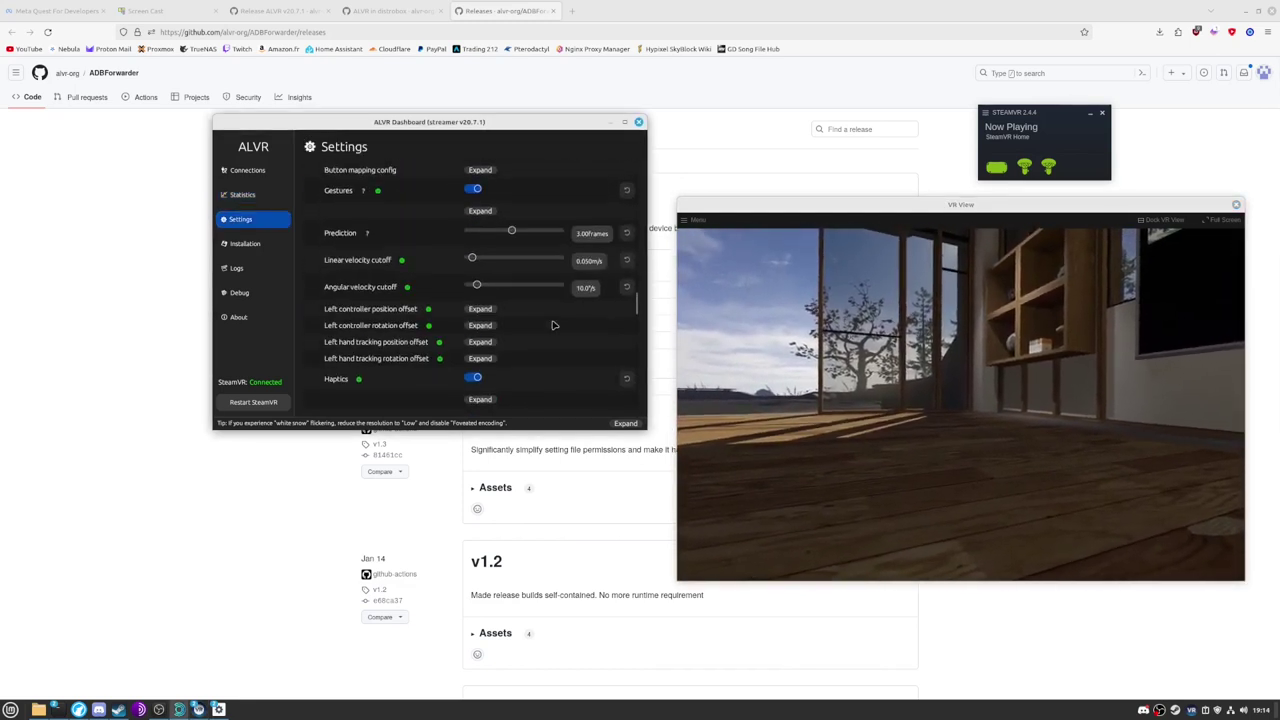
scroll(553, 325, down, 3)
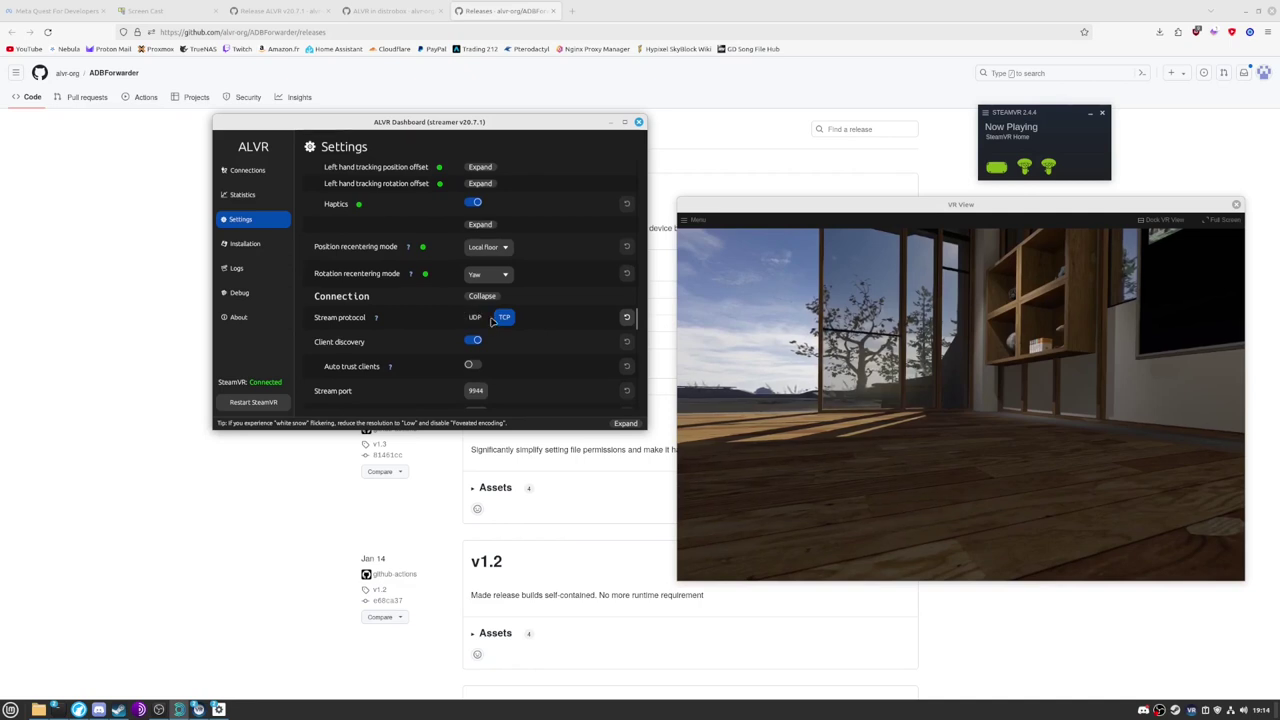
Switch to the browser, read the usage instructions in the ADBForwarder repository's README and open its latest release page.
click(400, 10)
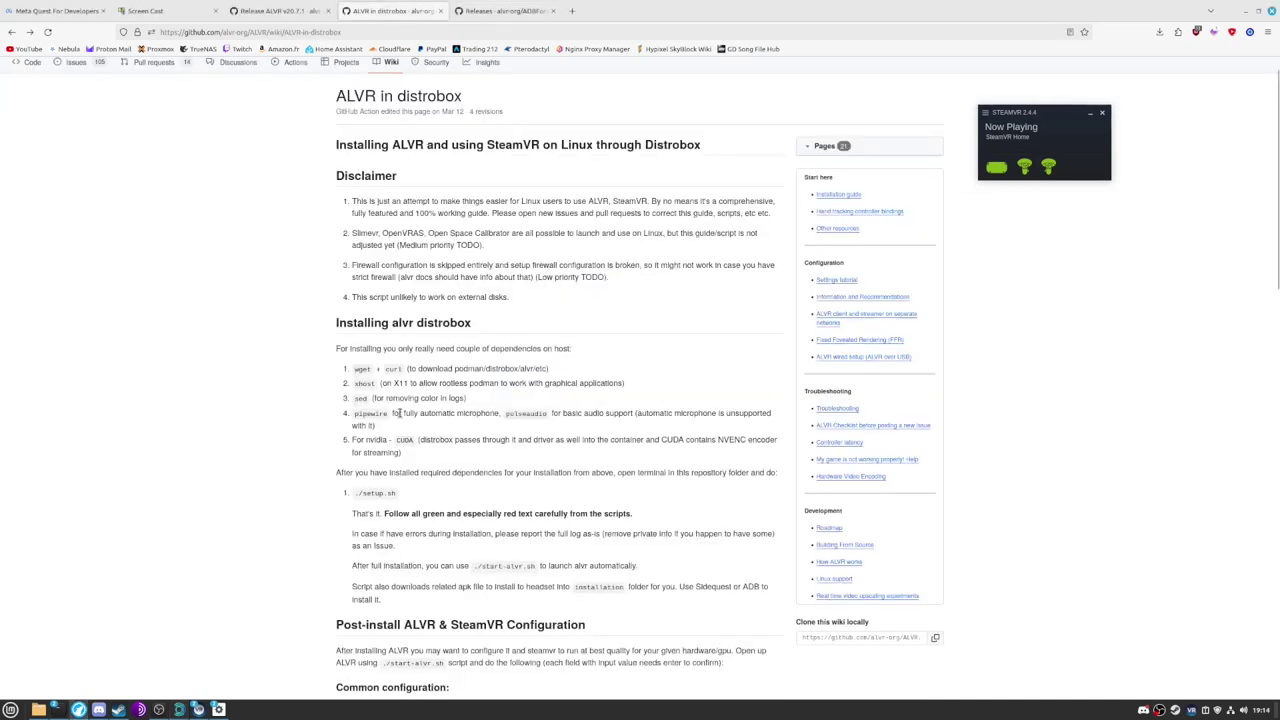
click(505, 10)
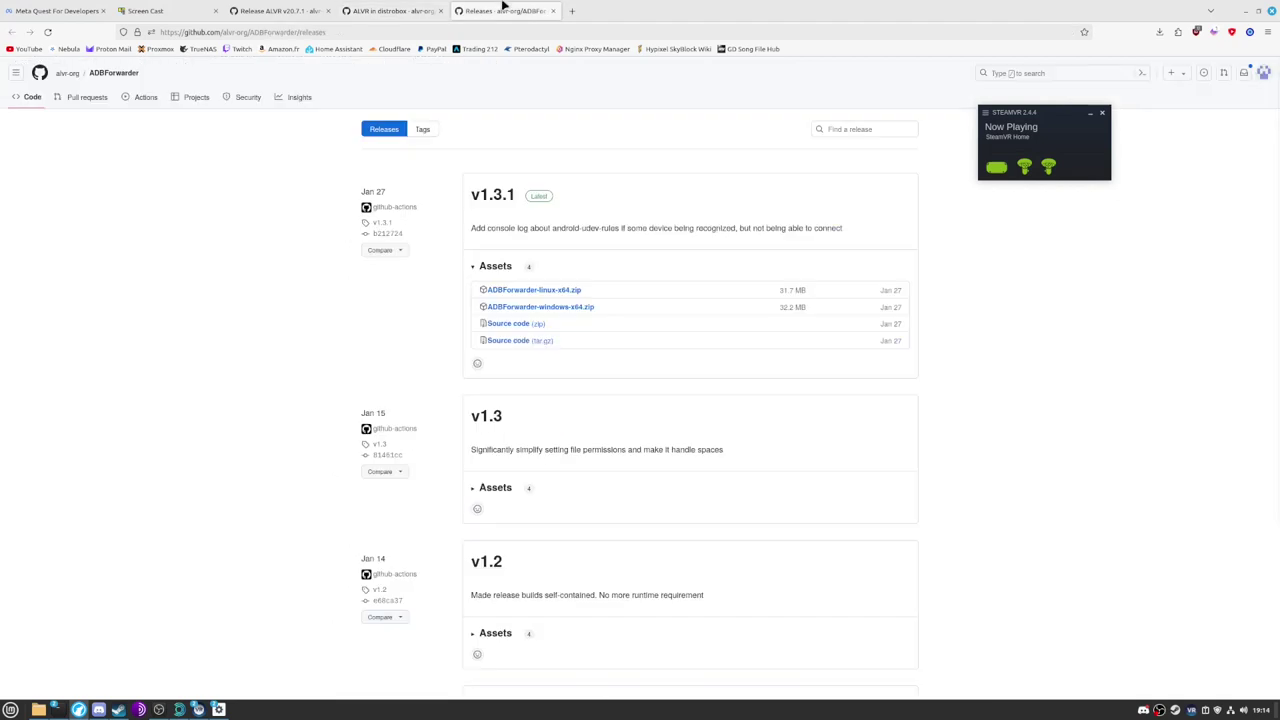
click(122, 76)
scroll(622, 372, down, 2)
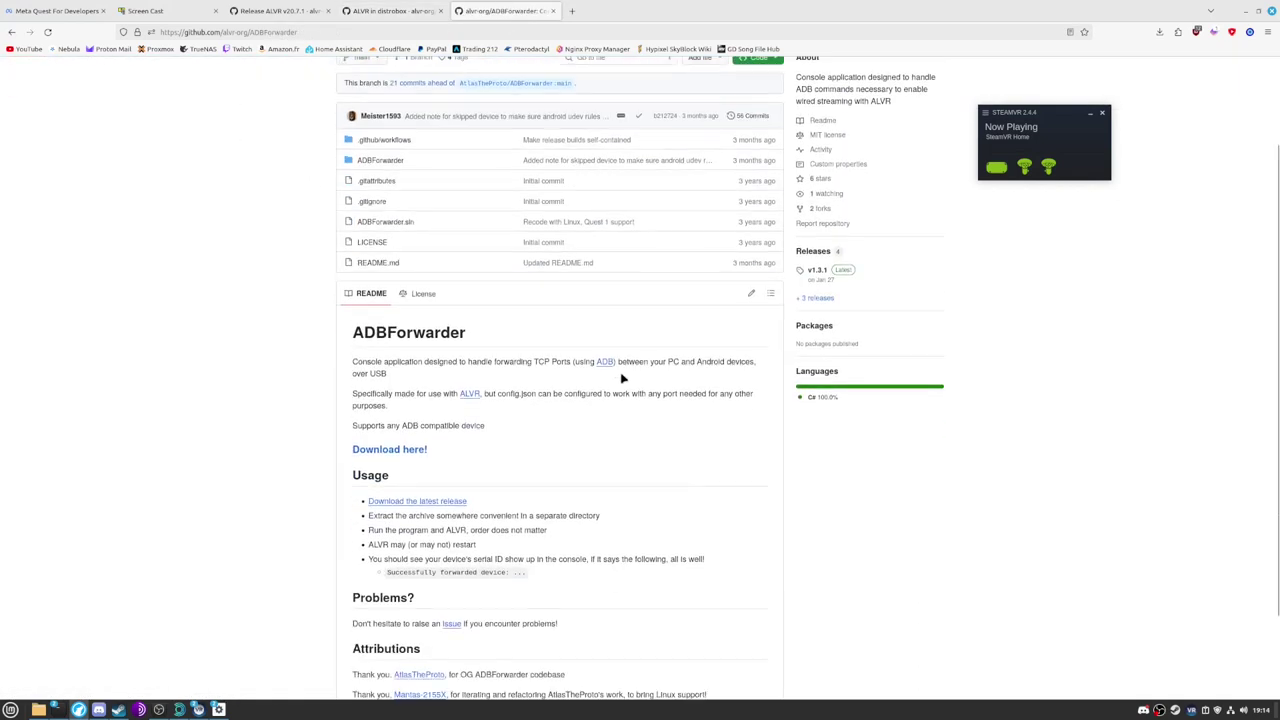
scroll(622, 380, down, 2)
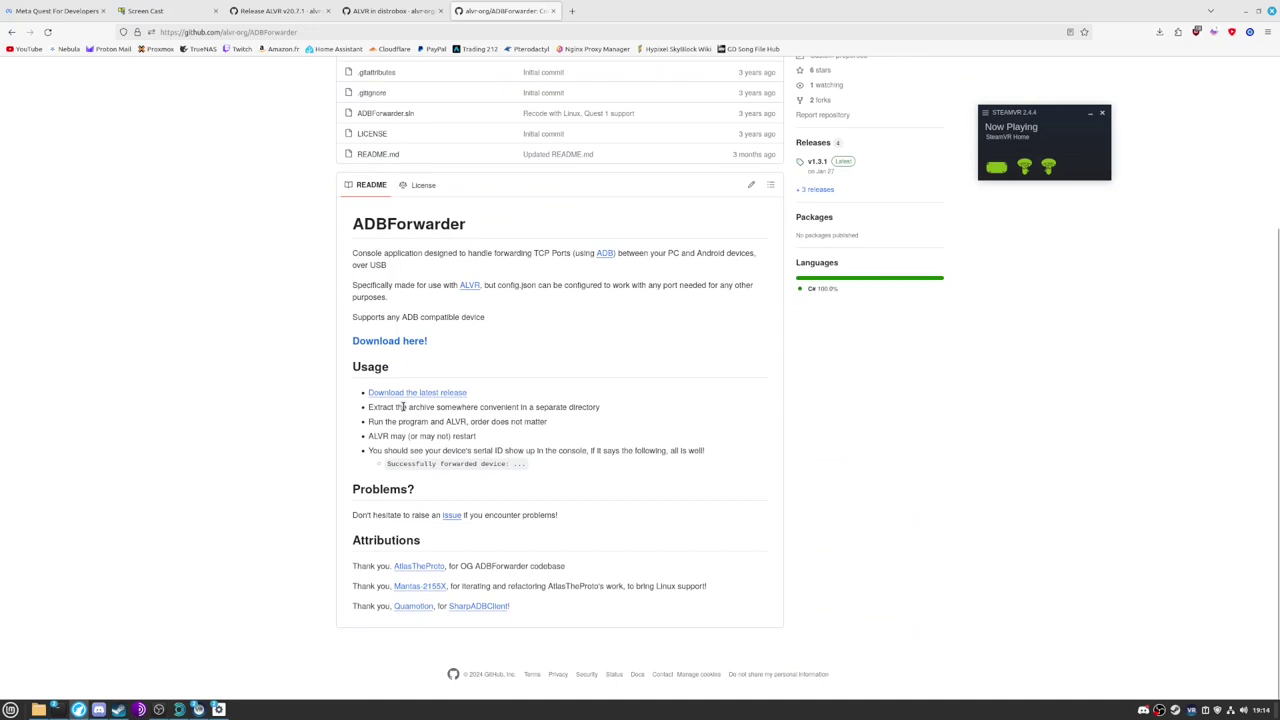
drag(405, 407, 445, 450)
click(447, 440)
drag(368, 450, 570, 449)
click(567, 447)
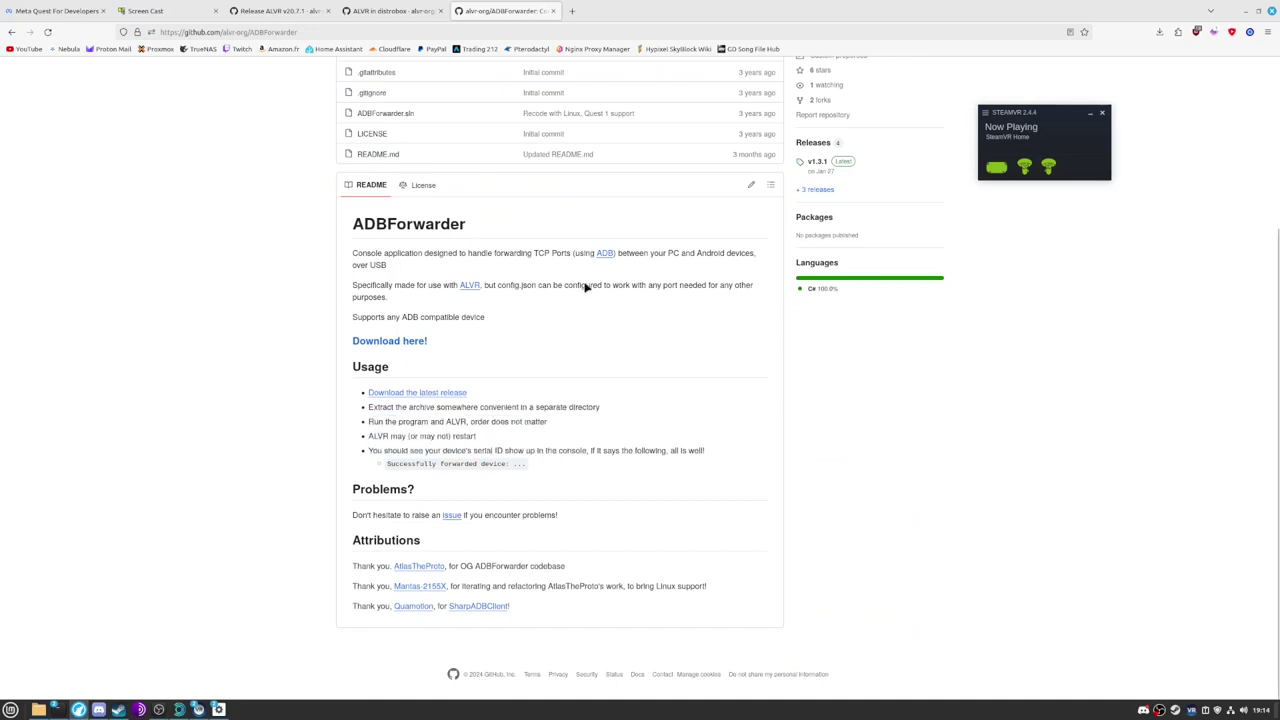
click(420, 393)
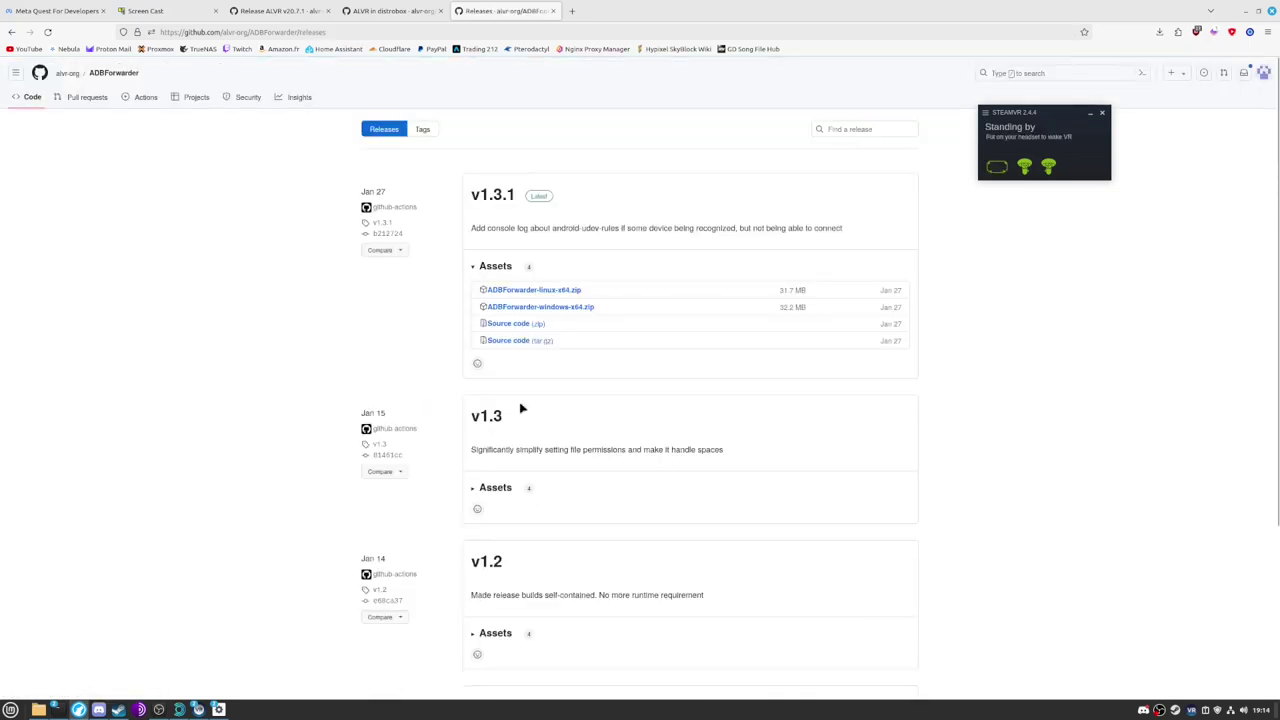
Return to the ALVR dashboard and review the headset, codec, bitrate and framerate settings up to the presets.
click(178, 709)
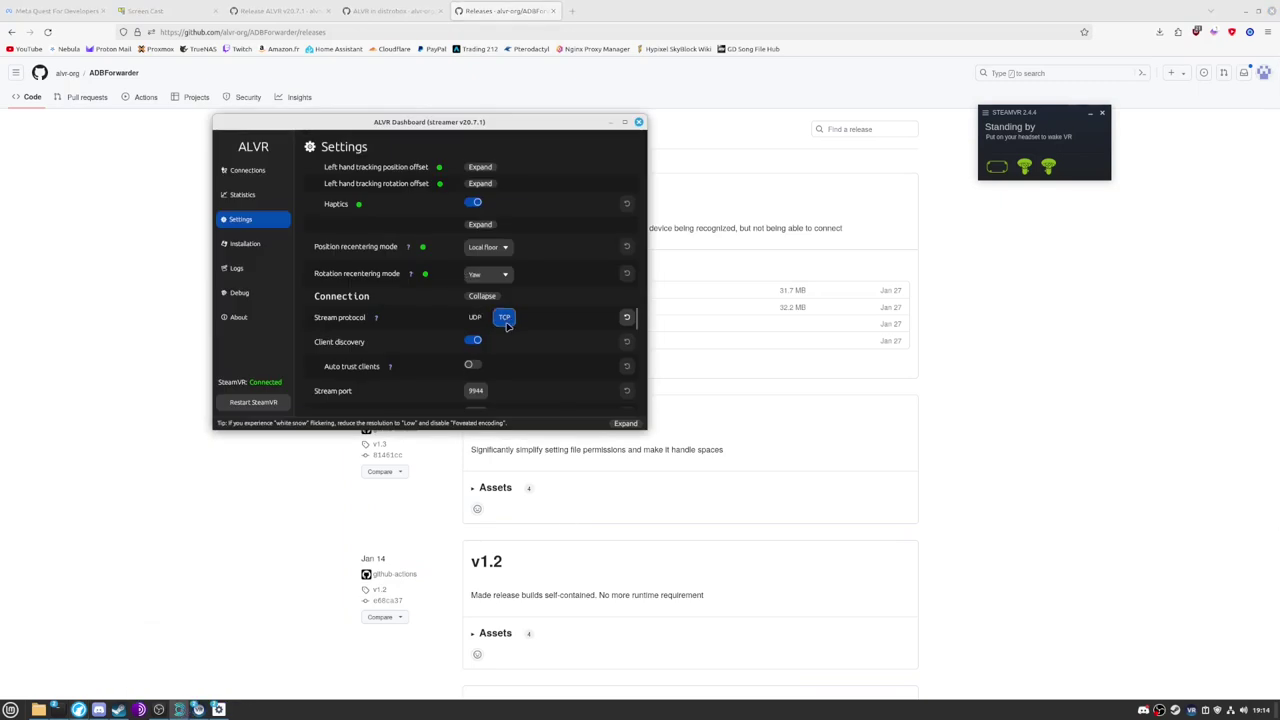
scroll(507, 327, up, 5)
scroll(507, 327, up, 15)
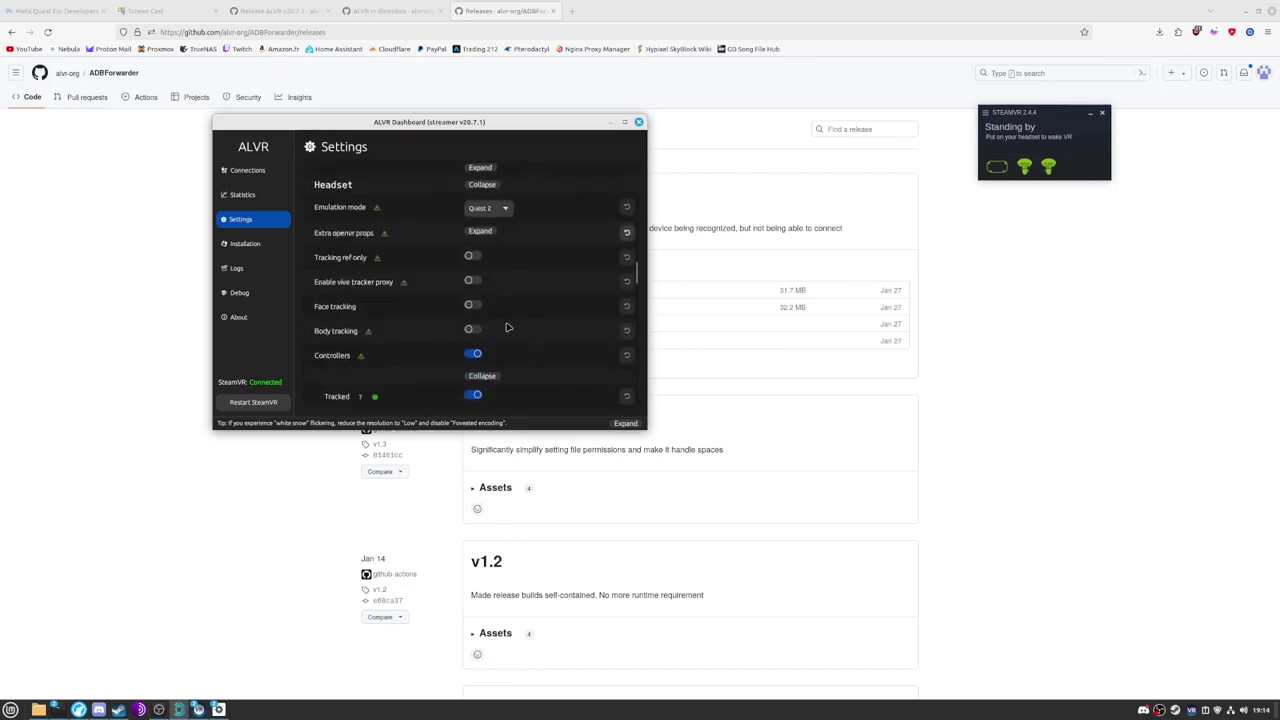
scroll(507, 327, up, 5)
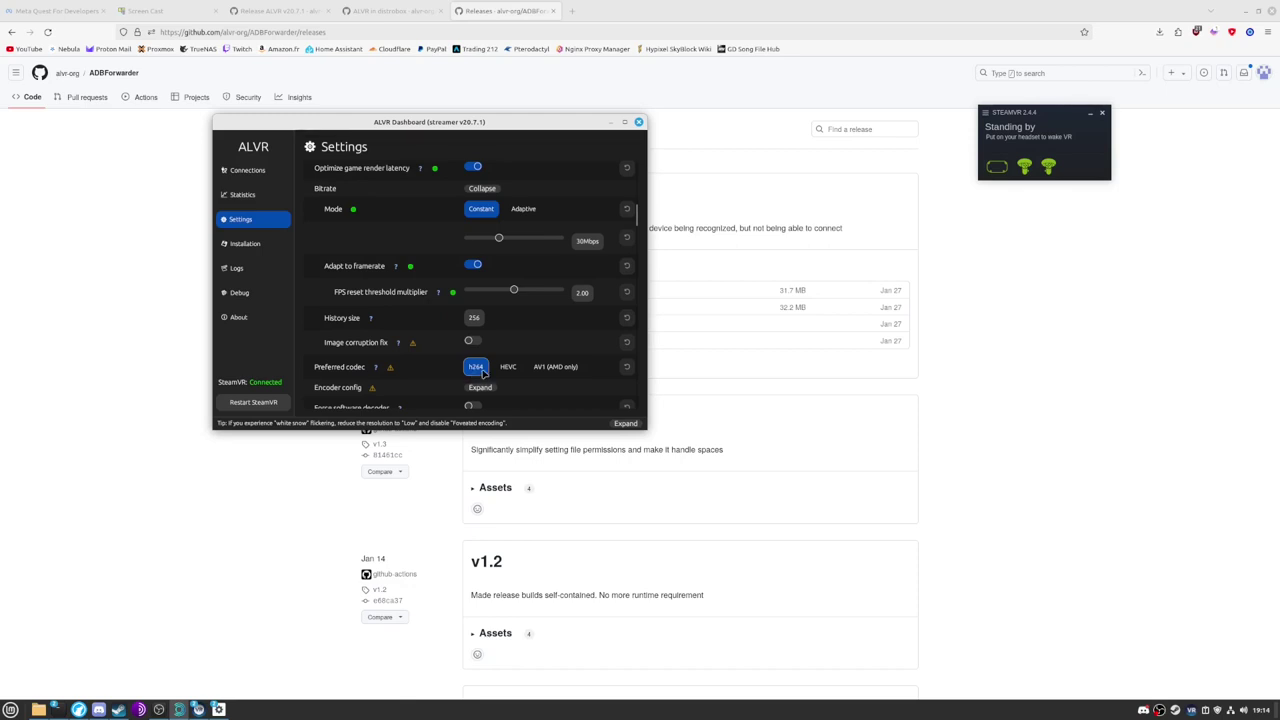
scroll(490, 368, up, 5)
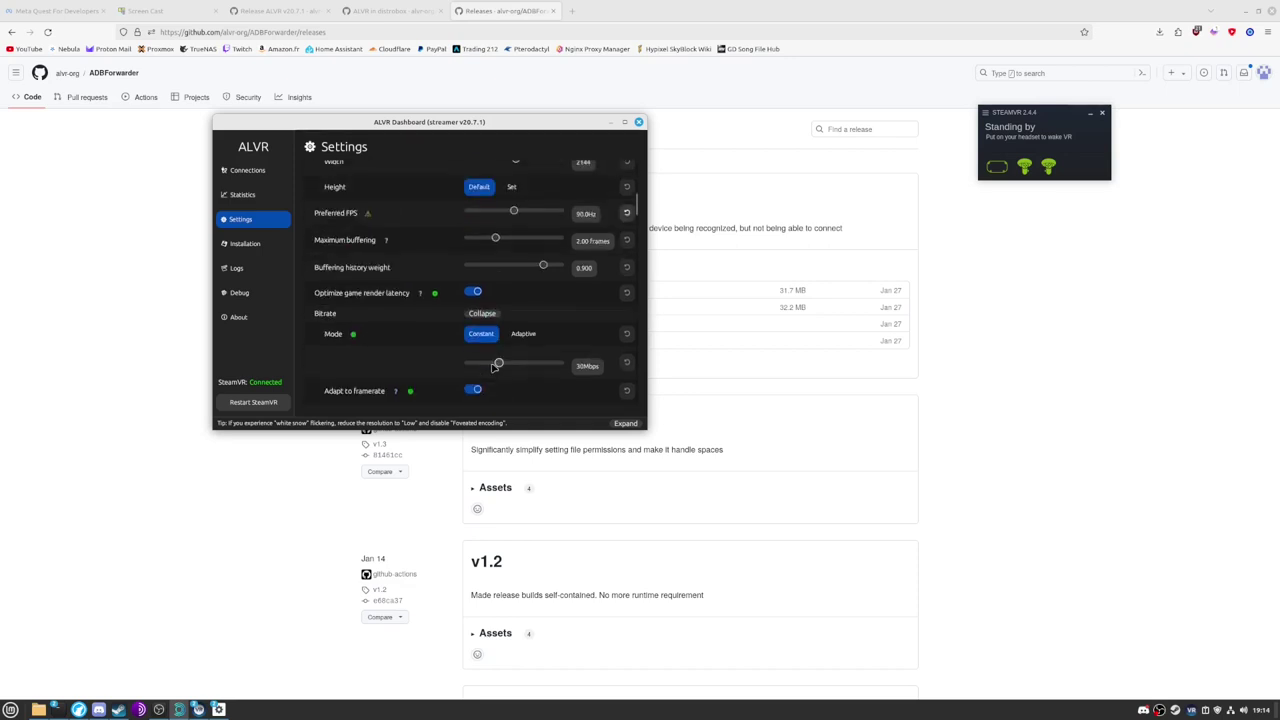
scroll(490, 368, up, 3)
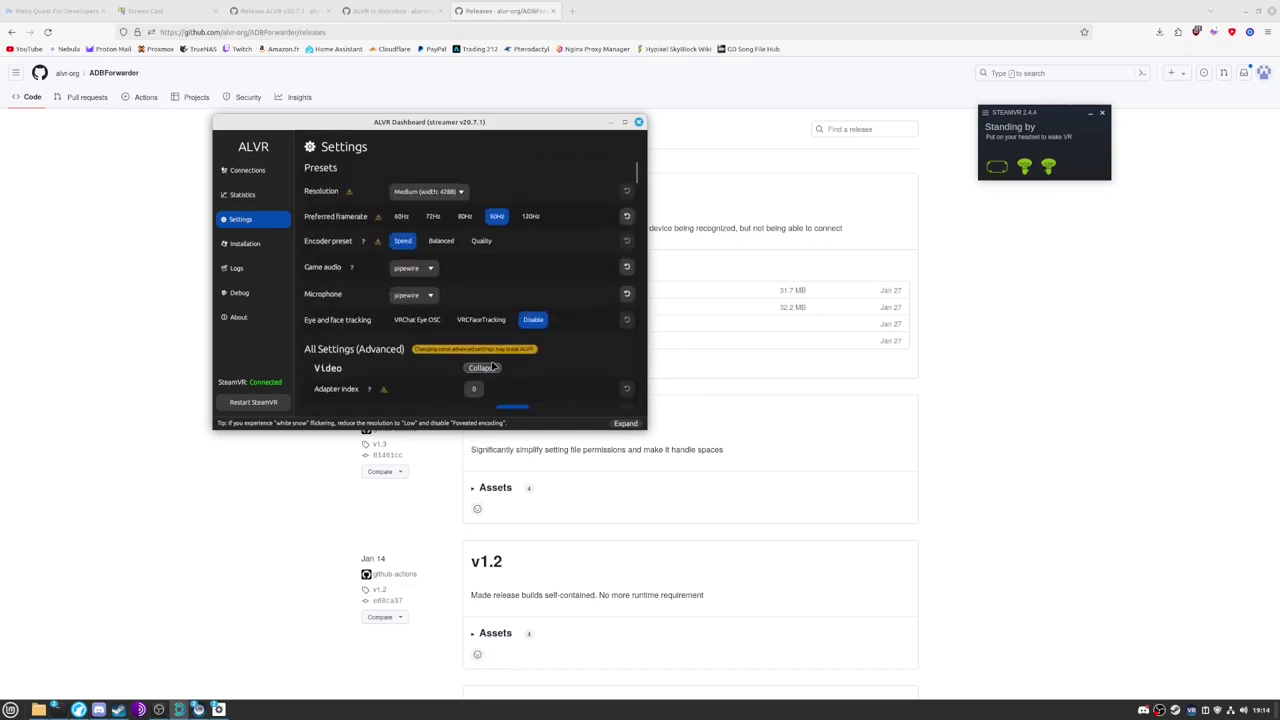
Look through the available options for the game audio and microphone presets, keeping pipewire.
click(431, 268)
click(431, 295)
click(431, 295)
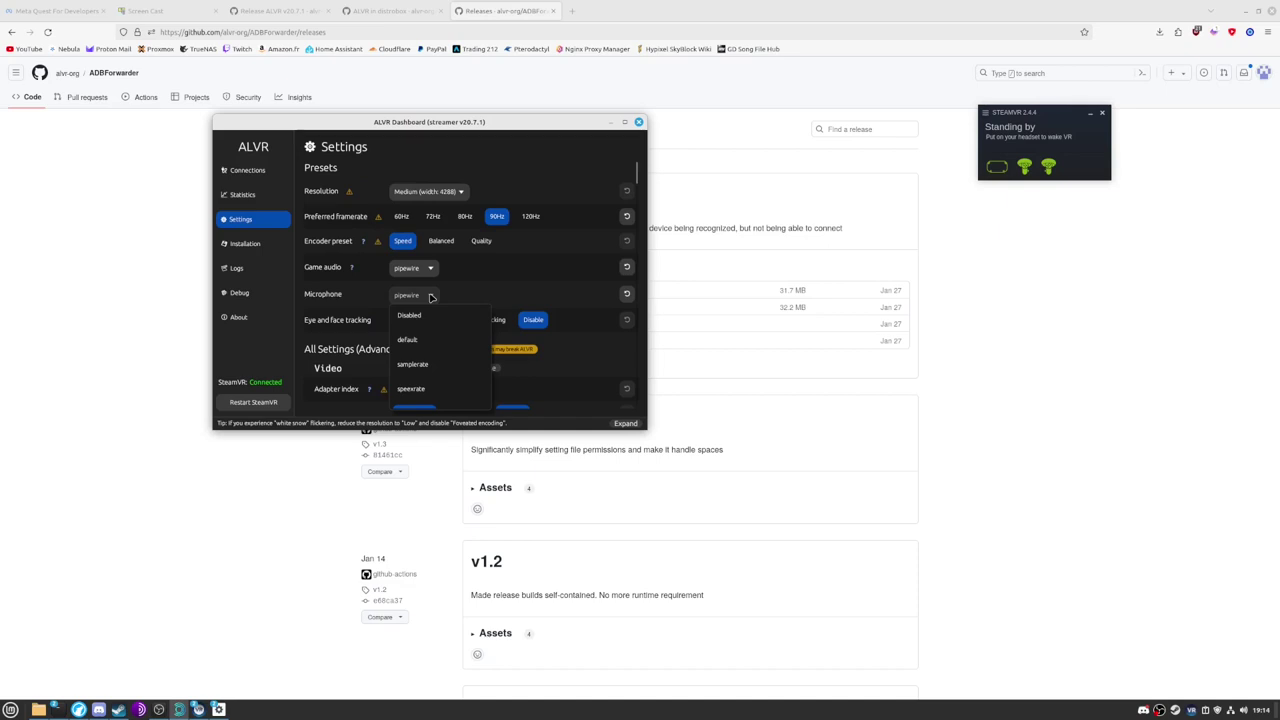
click(431, 295)
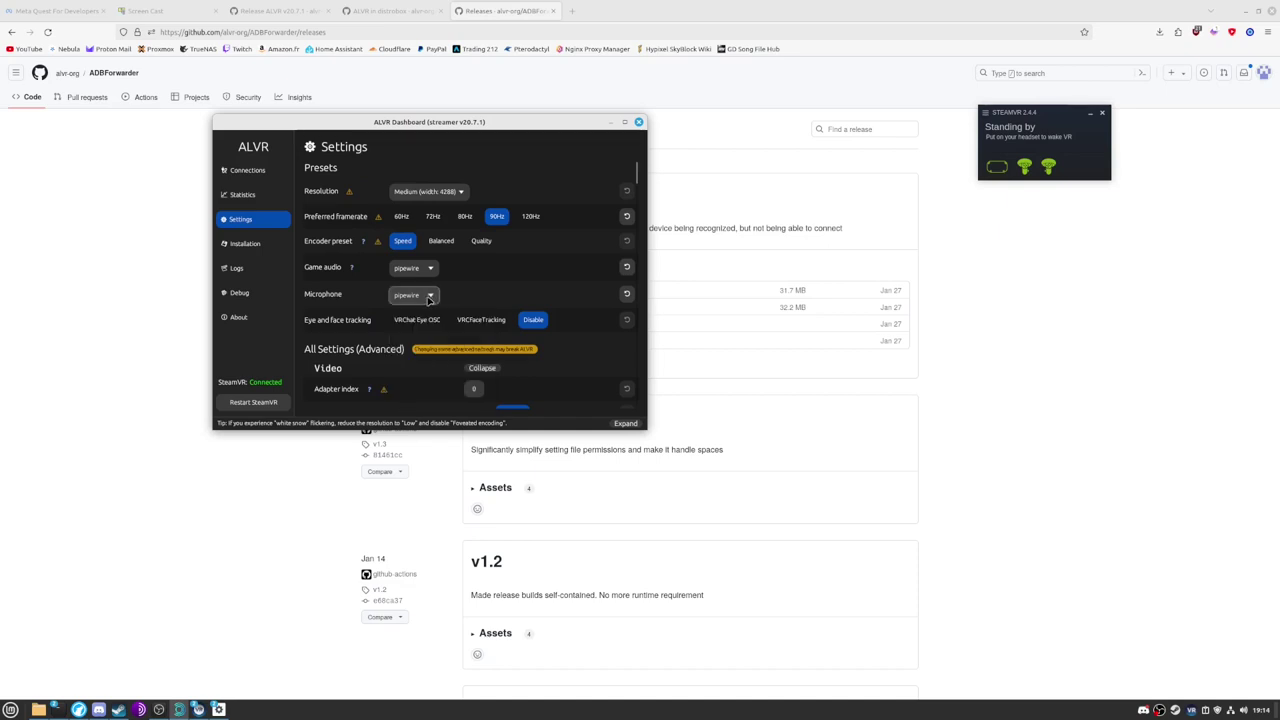
click(429, 297)
click(429, 297)
Look through the available resolution presets from Very Low to Extreme, keeping Medium (width: 4288).
click(459, 192)
click(459, 192)
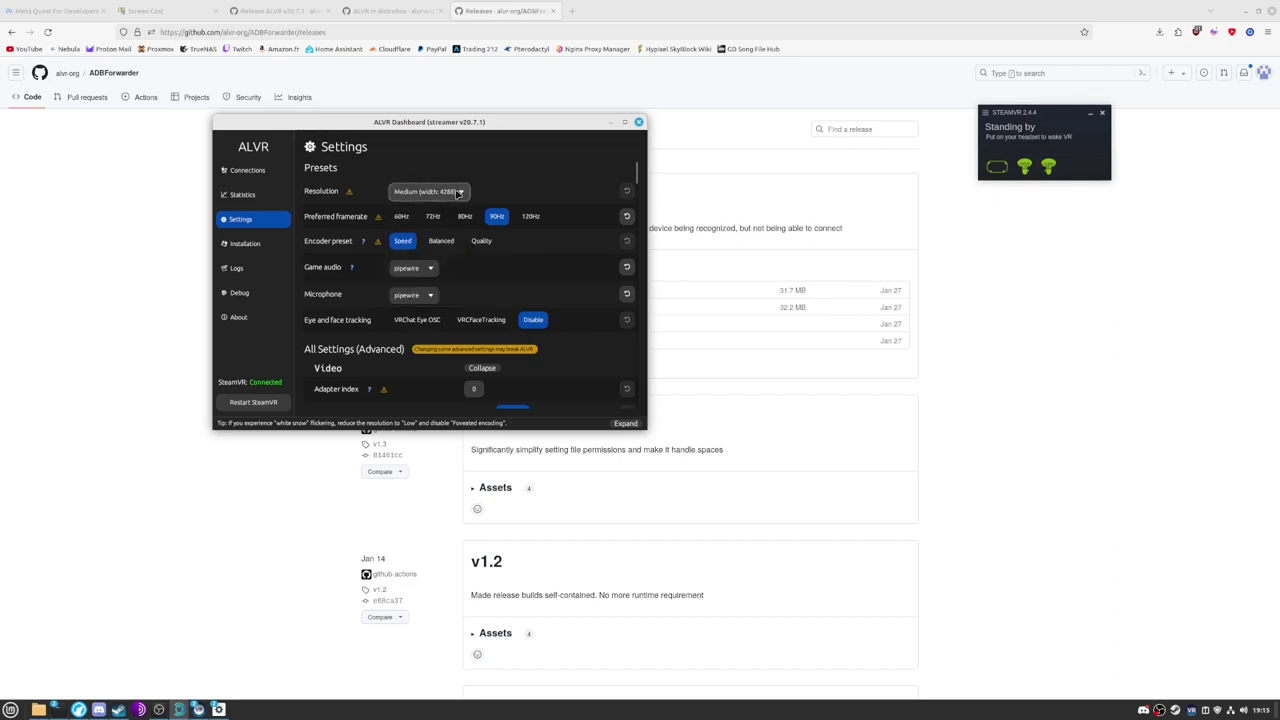
click(459, 192)
click(459, 192)
click(459, 192)
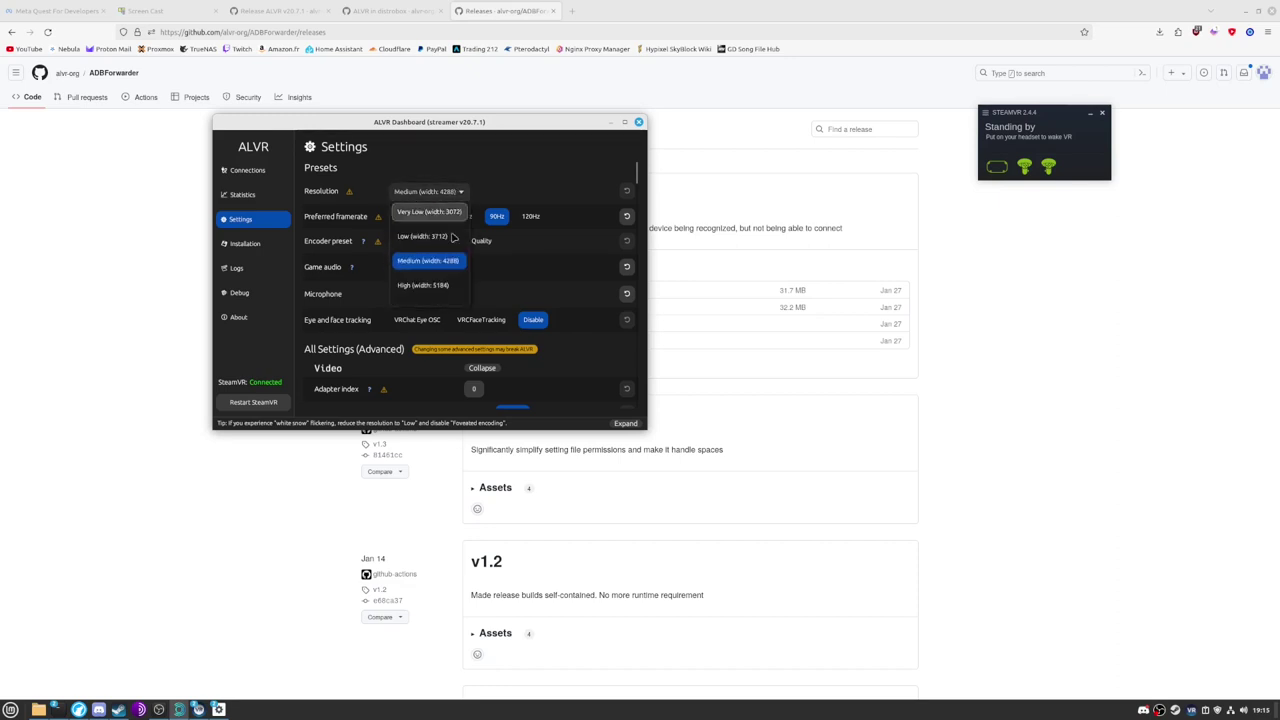
scroll(449, 276, down, 1)
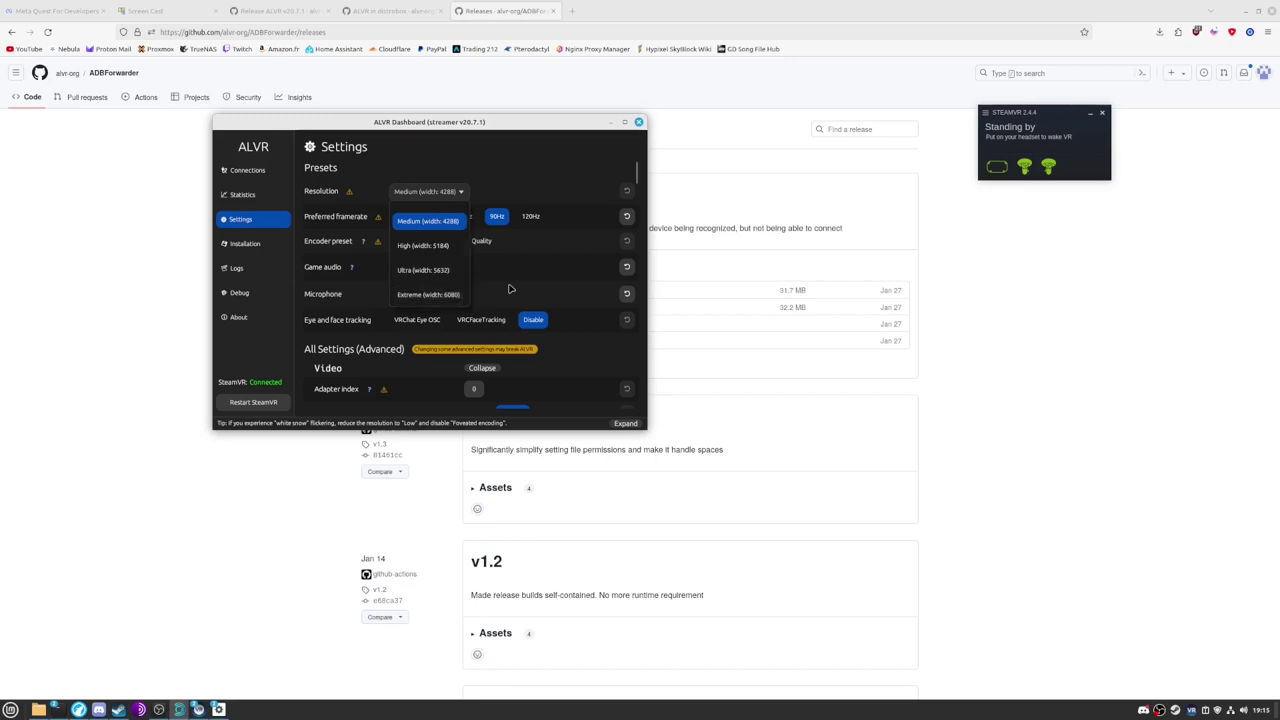
click(502, 273)
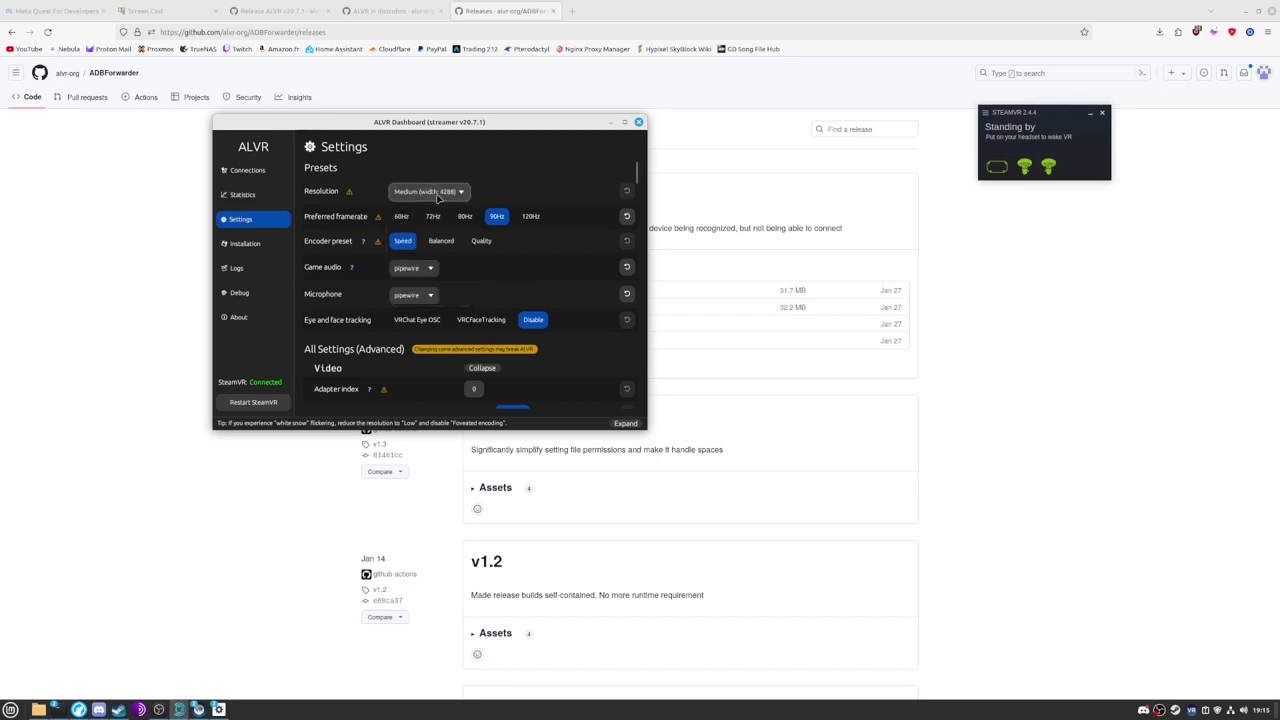
click(437, 192)
click(440, 218)
click(428, 192)
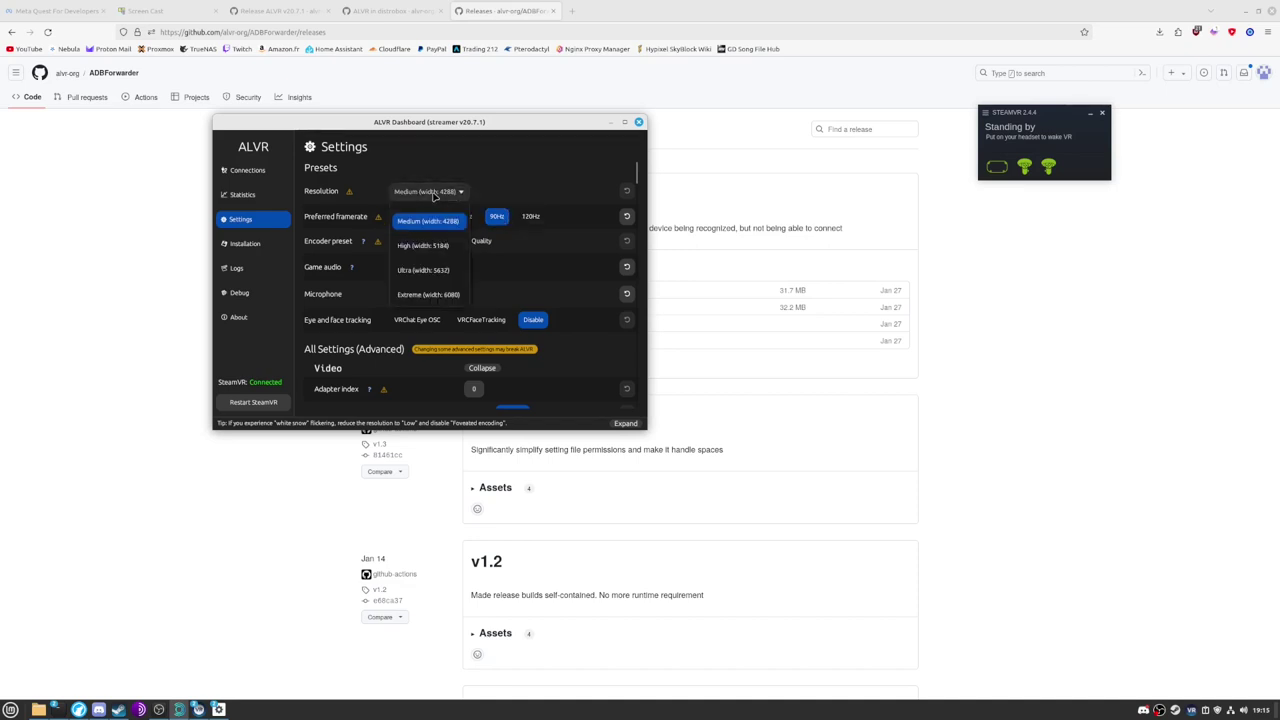
click(505, 217)
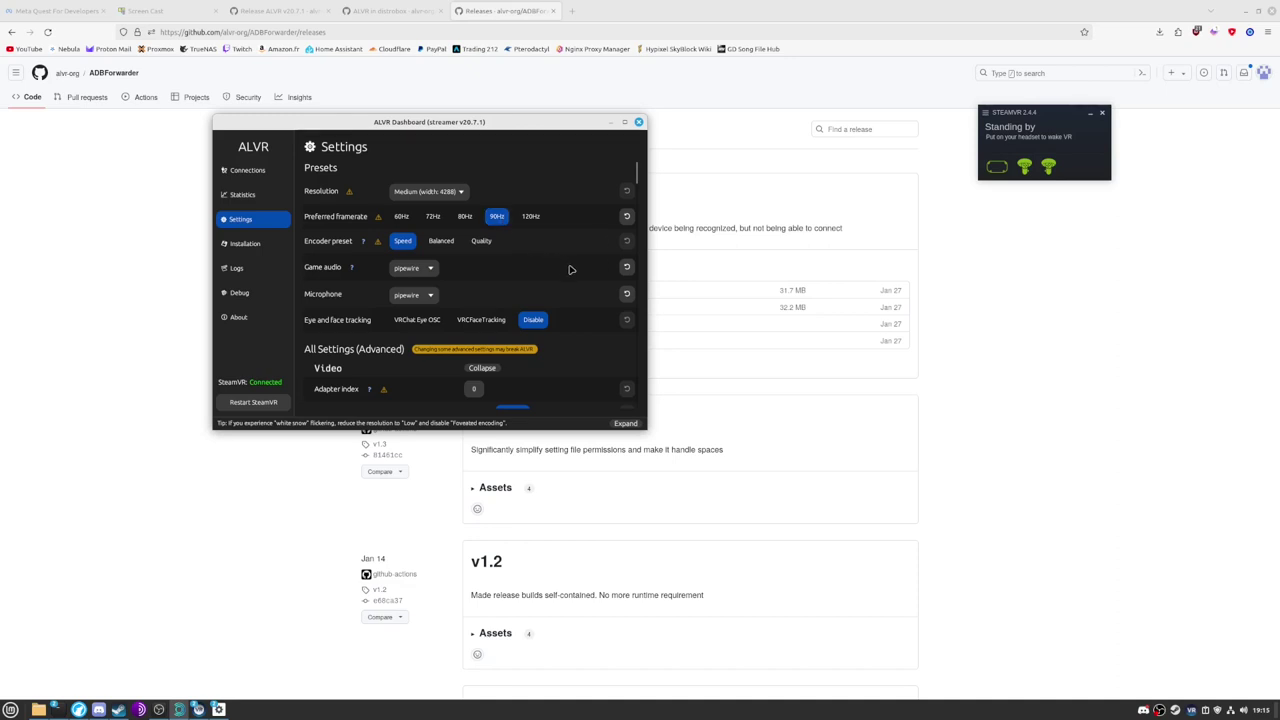
Check the streaming statistics and the trusted client's connection in ALVR, and switch to SteamVR's VR View window.
click(255, 194)
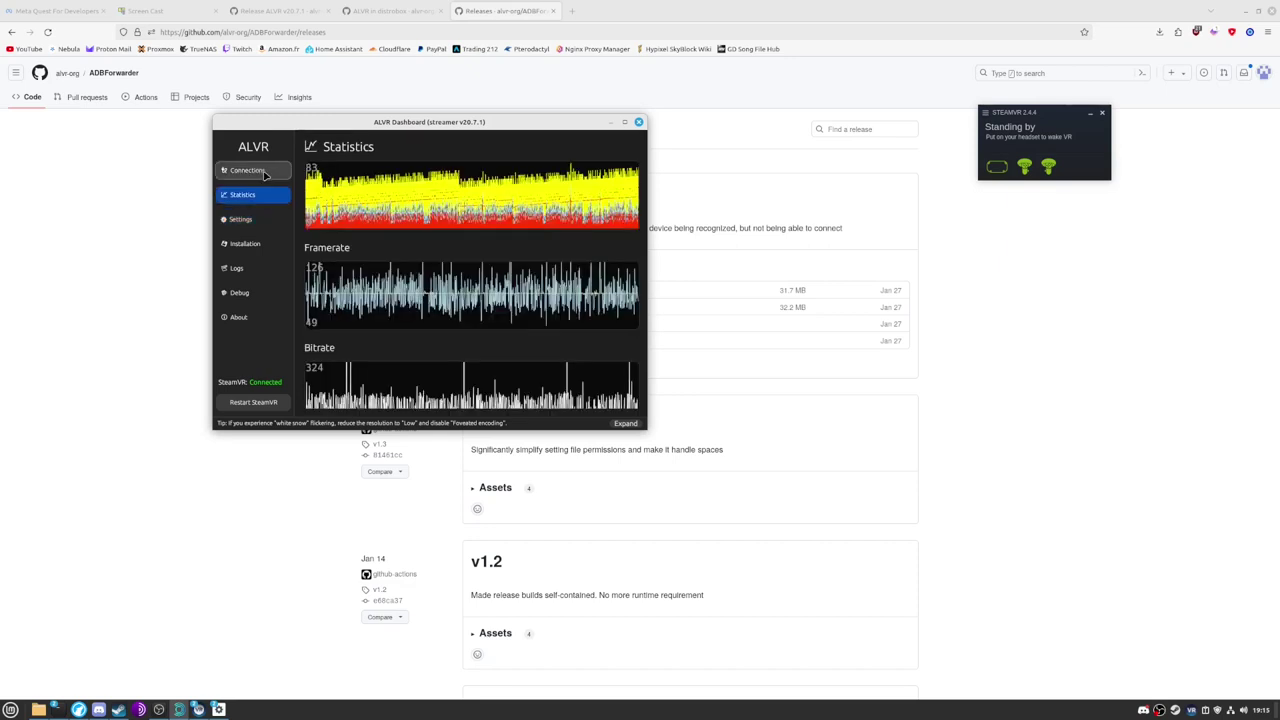
click(265, 172)
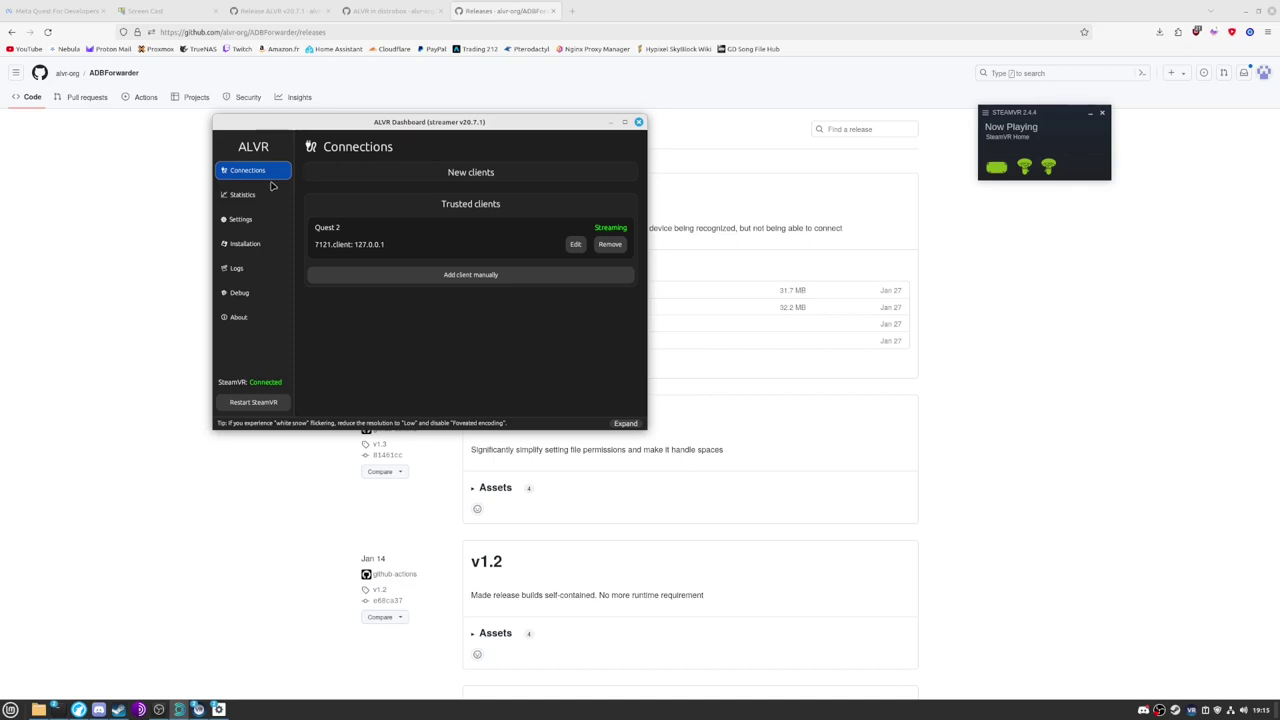
mouse_move(217, 710)
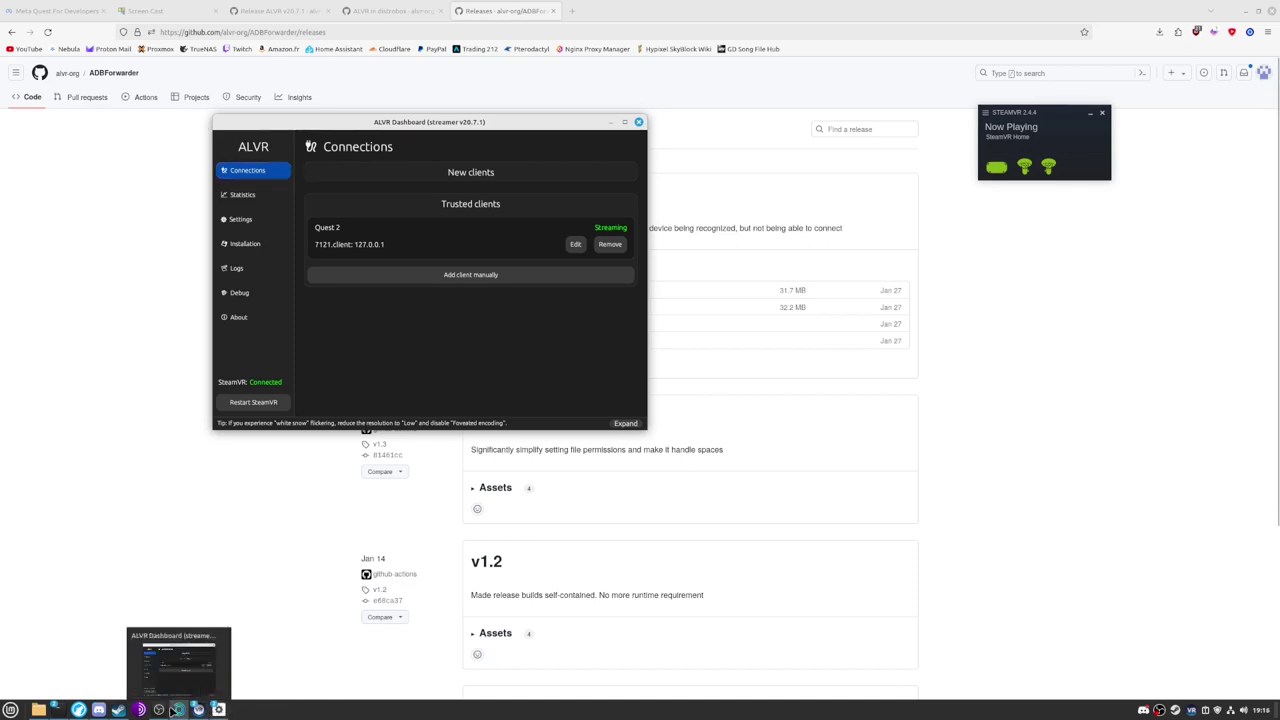
click(256, 662)
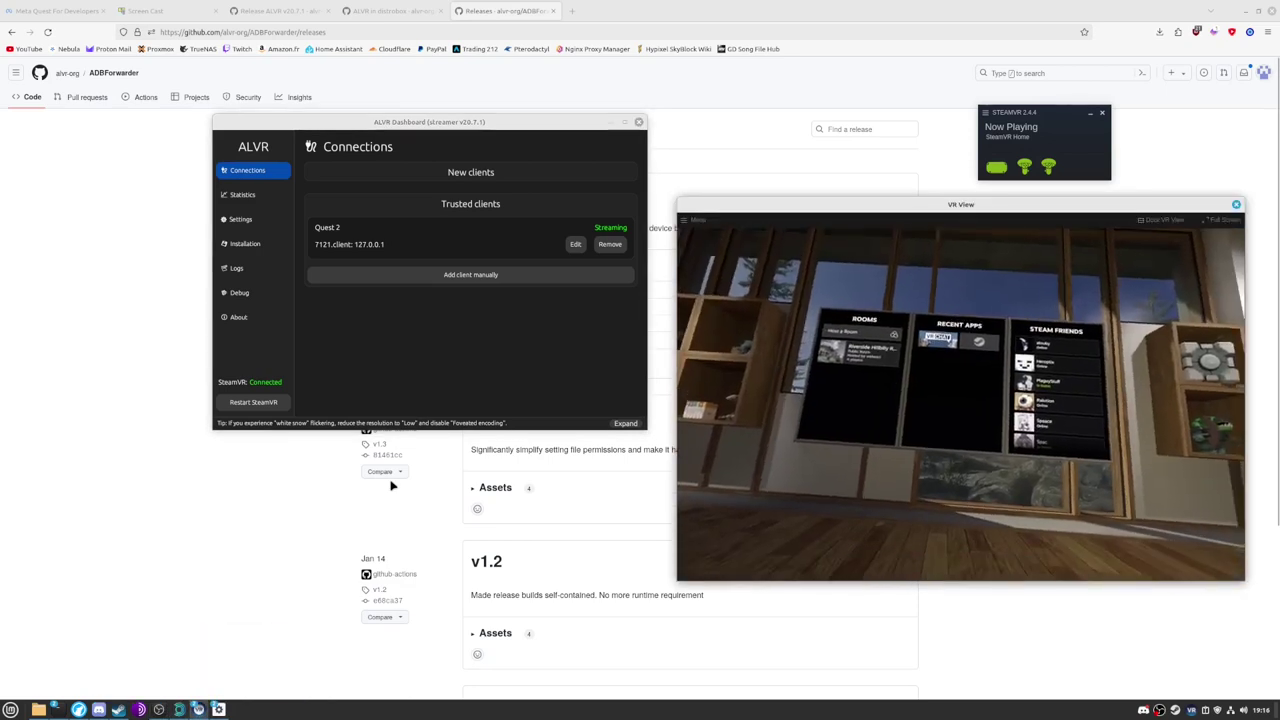